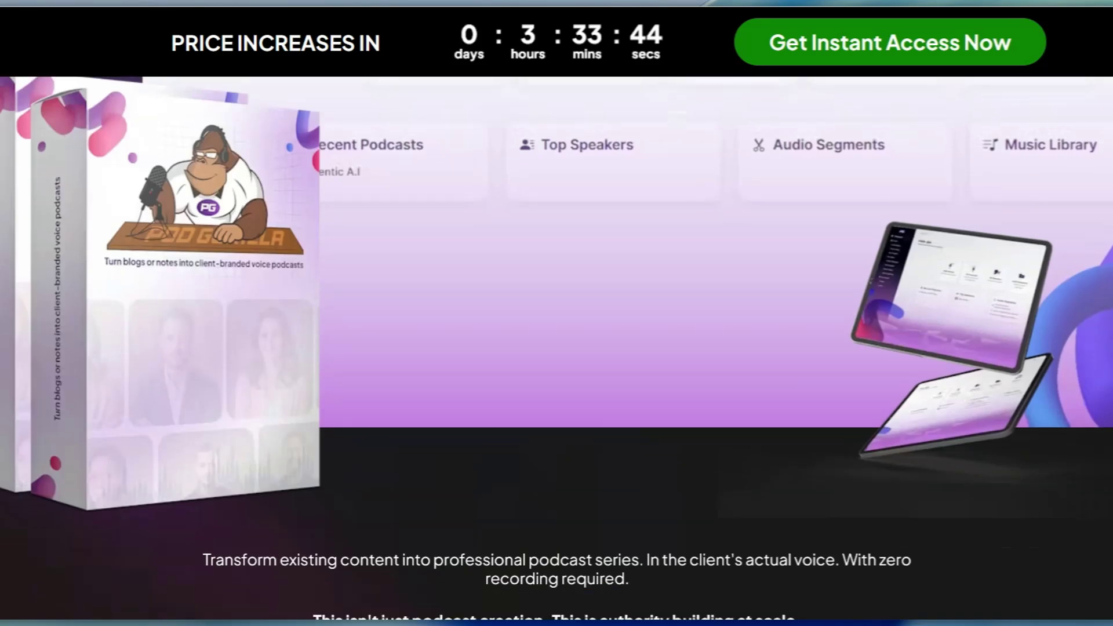
- Review the podcast samples and the three-step content creation process on the PodGorilla sales page
{"action": "scroll", "coordinate": [557, 348], "scroll_direction": "down", "scroll_amount": 4}
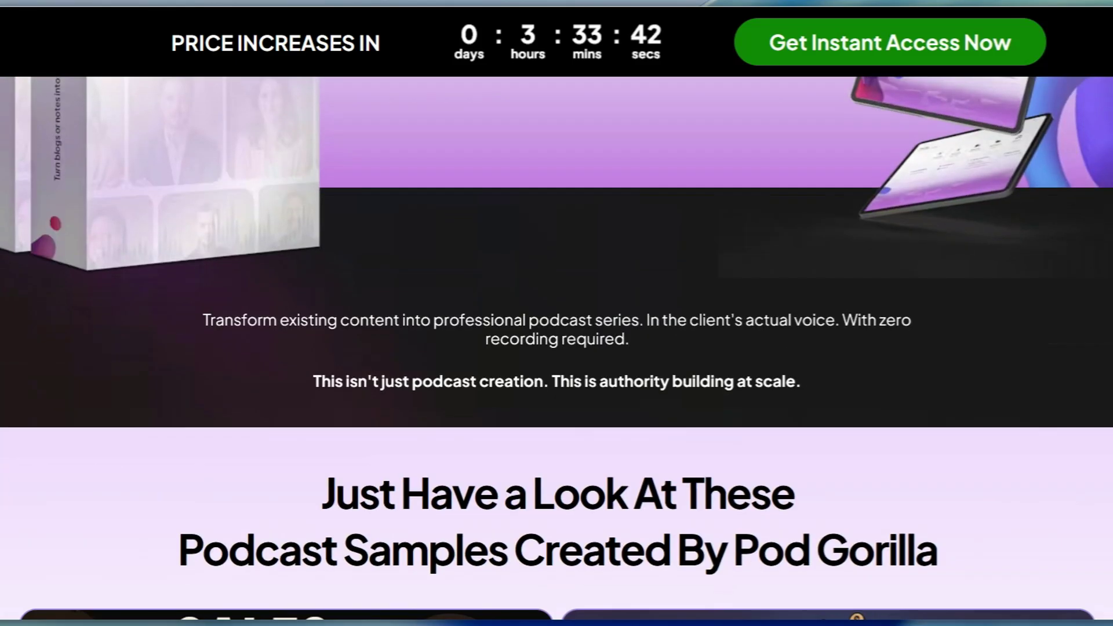
{"action": "scroll", "coordinate": [557, 348], "scroll_direction": "down", "scroll_amount": 6}
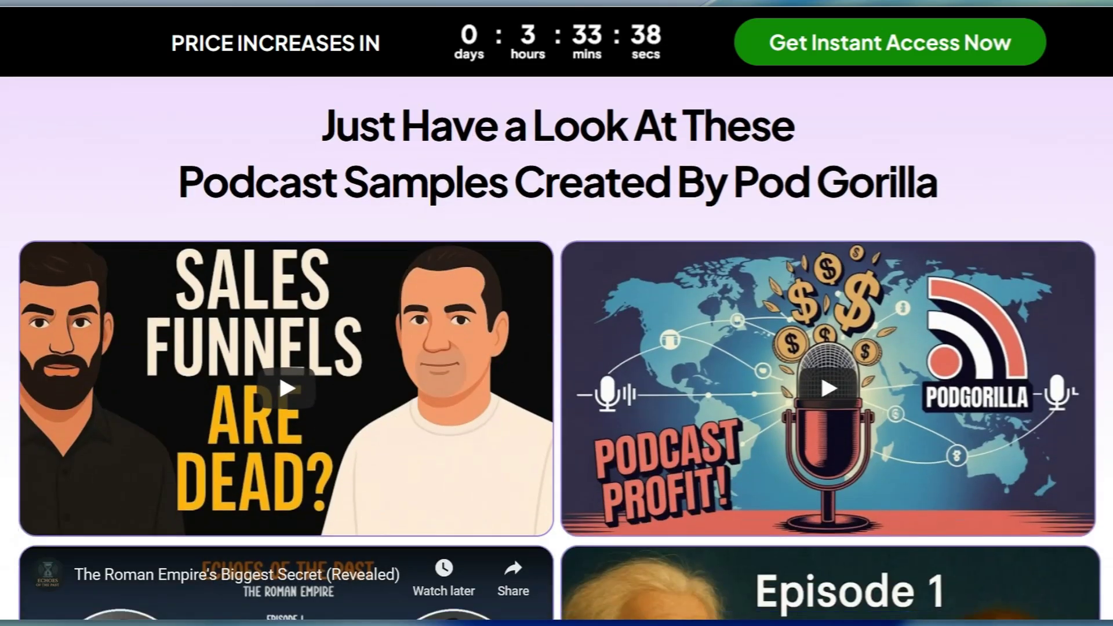
{"action": "scroll", "coordinate": [557, 348], "scroll_direction": "down", "scroll_amount": 4}
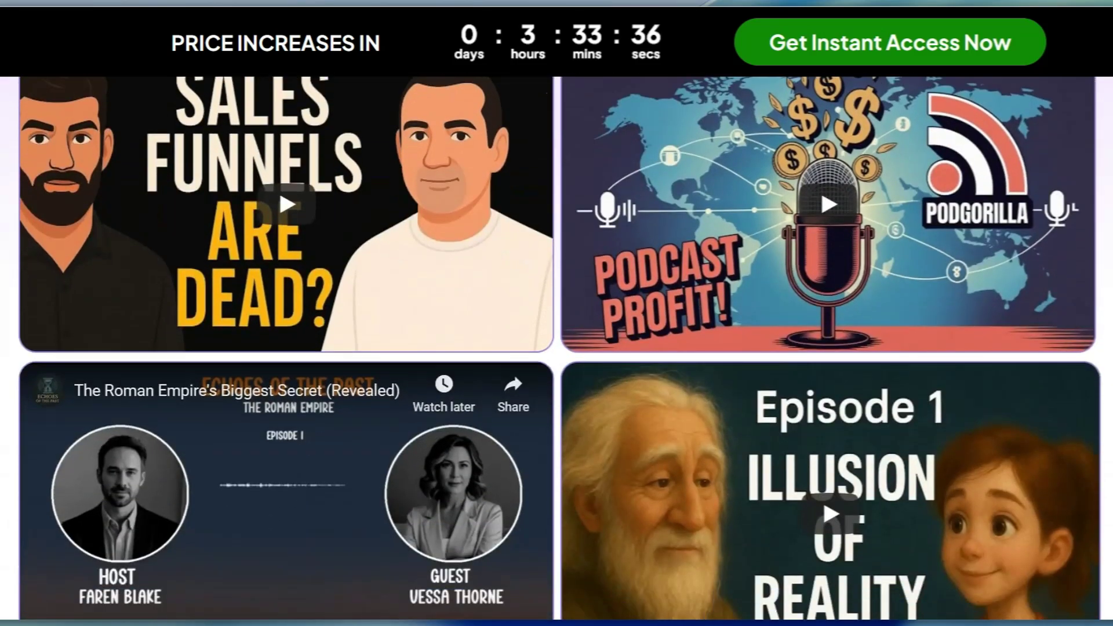
{"action": "scroll", "coordinate": [556, 347], "scroll_direction": "down", "scroll_amount": 2}
{"action": "scroll", "coordinate": [823, 406], "scroll_direction": "down", "scroll_amount": 6}
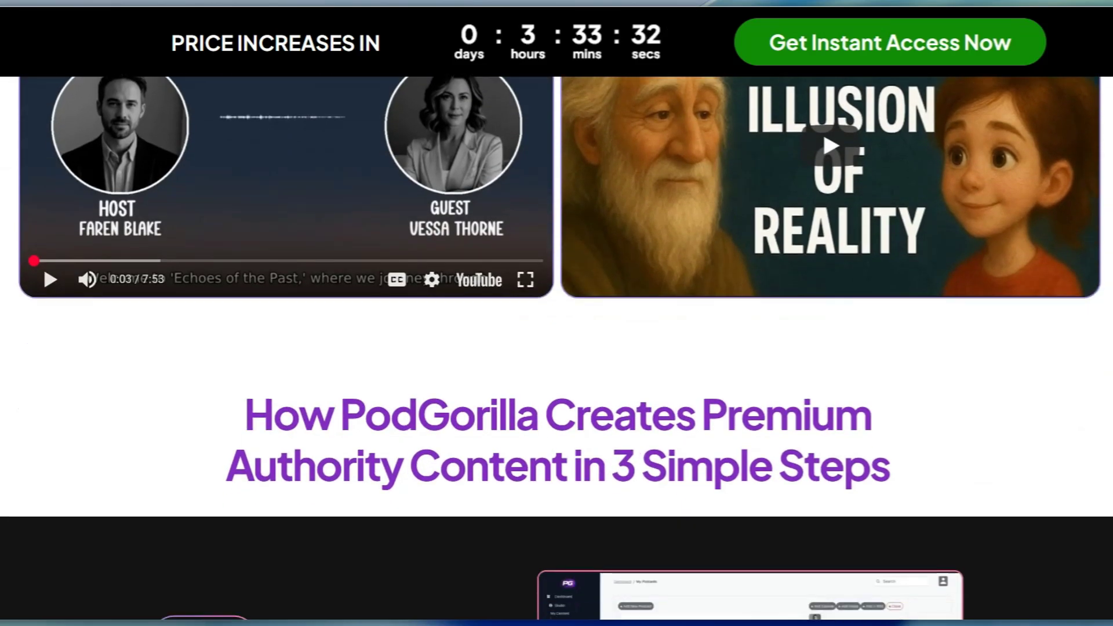
{"action": "scroll", "coordinate": [739, 602], "scroll_direction": "down", "scroll_amount": 6}
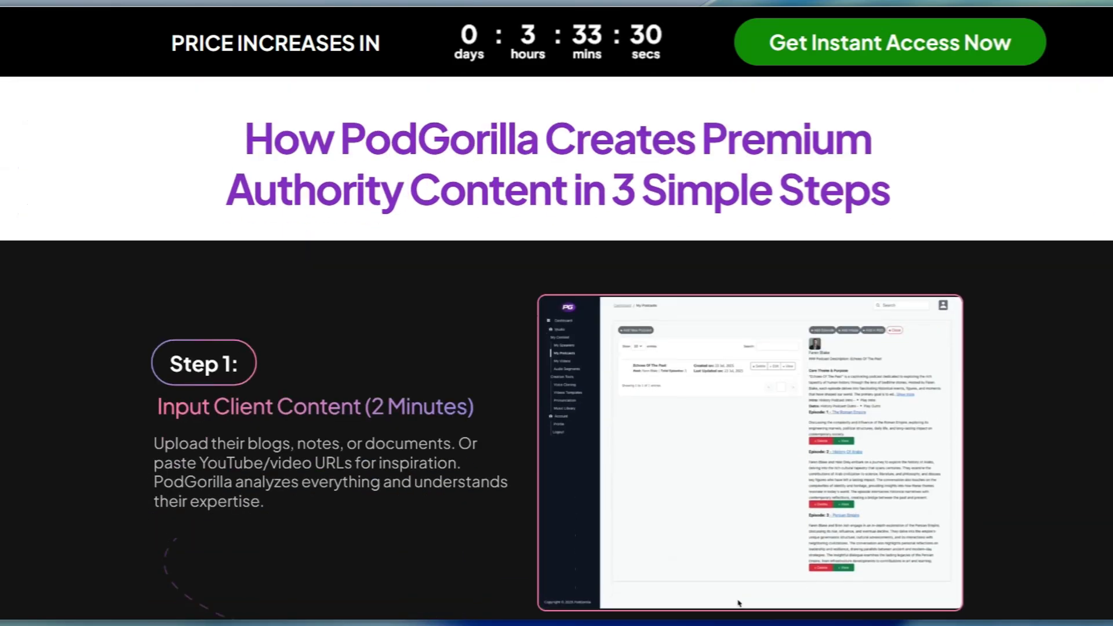
{"action": "scroll", "coordinate": [556, 348], "scroll_direction": "down", "scroll_amount": 2}
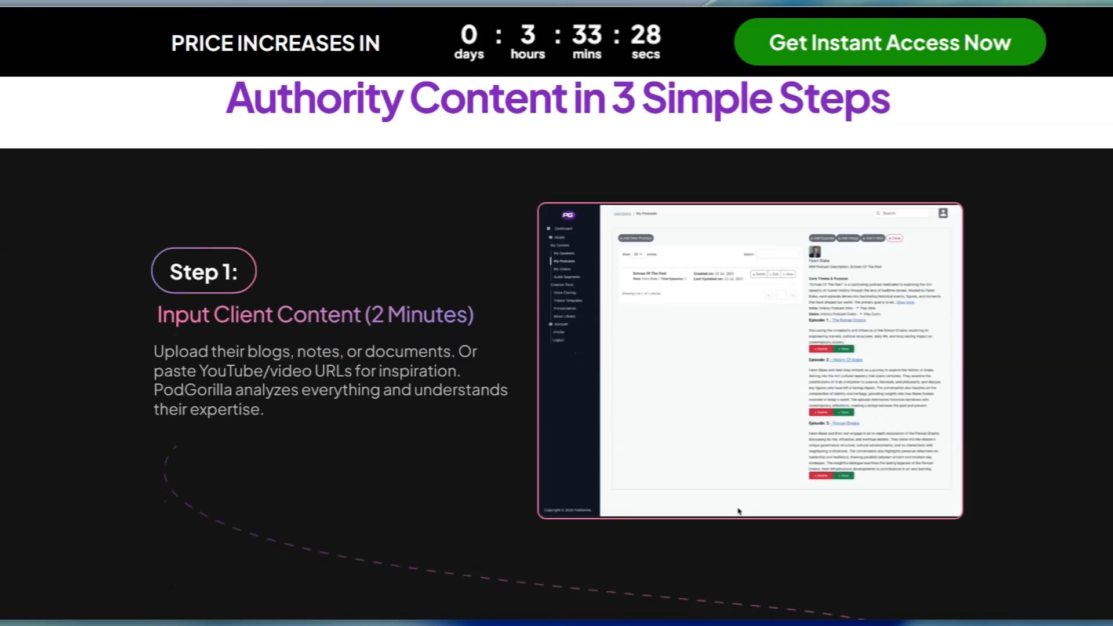
{"action": "scroll", "coordinate": [557, 348], "scroll_direction": "down", "scroll_amount": 6}
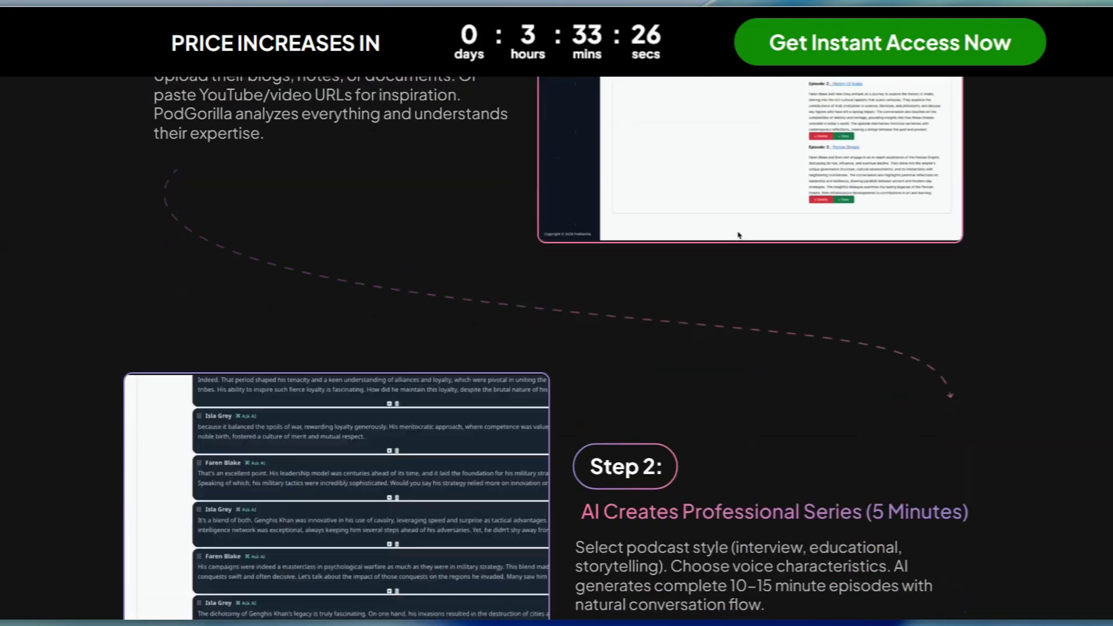
{"action": "scroll", "coordinate": [556, 347], "scroll_direction": "down", "scroll_amount": 4}
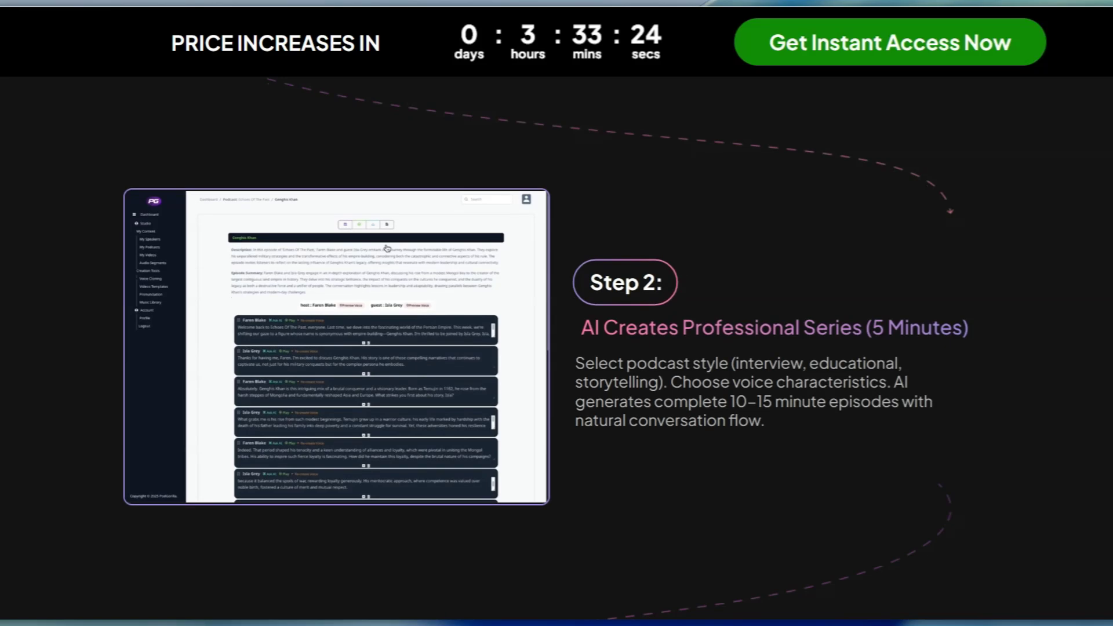
{"action": "scroll", "coordinate": [557, 348], "scroll_direction": "down", "scroll_amount": 4}
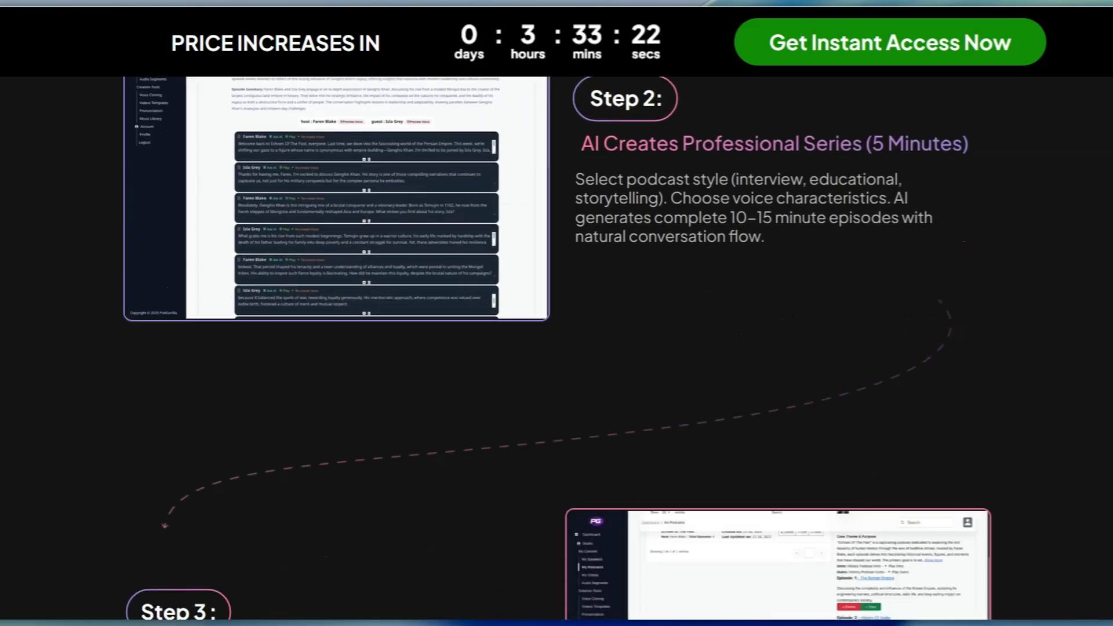
{"action": "scroll", "coordinate": [556, 347], "scroll_direction": "down", "scroll_amount": 2}
{"action": "scroll", "coordinate": [556, 347], "scroll_direction": "down", "scroll_amount": 2}
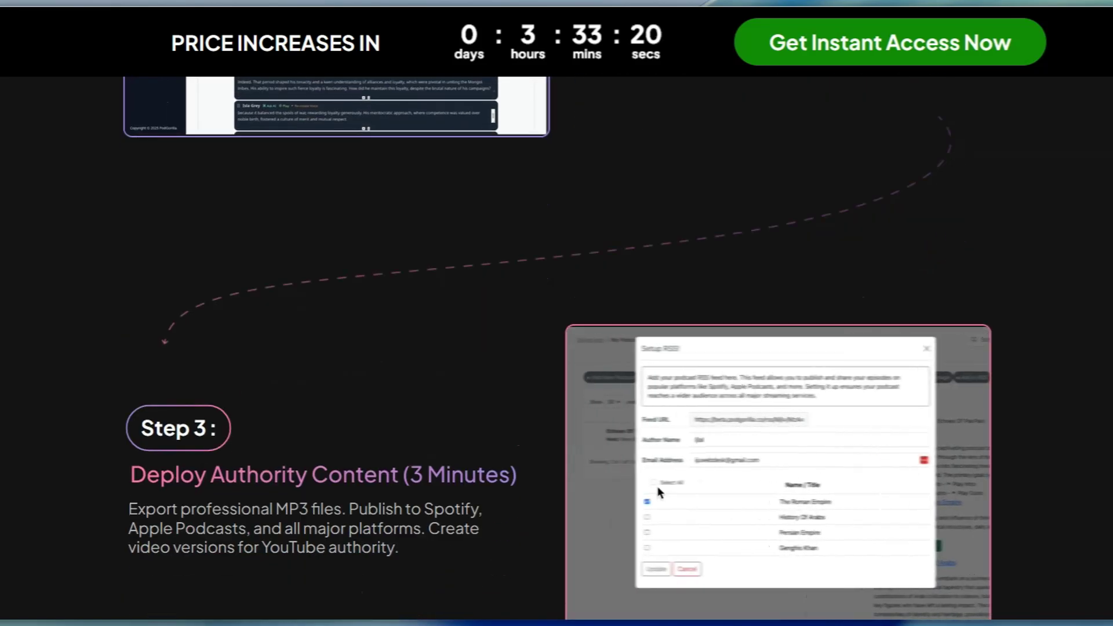
{"action": "scroll", "coordinate": [556, 348], "scroll_direction": "down", "scroll_amount": 2}
- Review the sales page's demo video section and the cards describing which agencies, freelancers and specialists the product suits
{"action": "scroll", "coordinate": [557, 347], "scroll_direction": "down", "scroll_amount": 2}
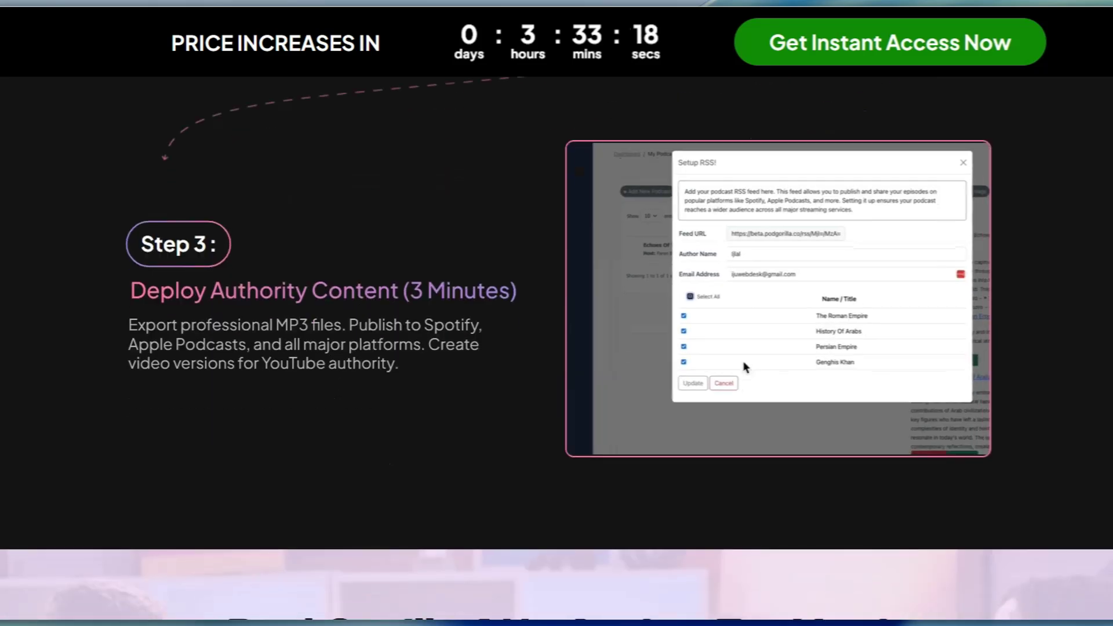
{"action": "scroll", "coordinate": [556, 348], "scroll_direction": "down", "scroll_amount": 4}
{"action": "scroll", "coordinate": [557, 348], "scroll_direction": "down", "scroll_amount": 2}
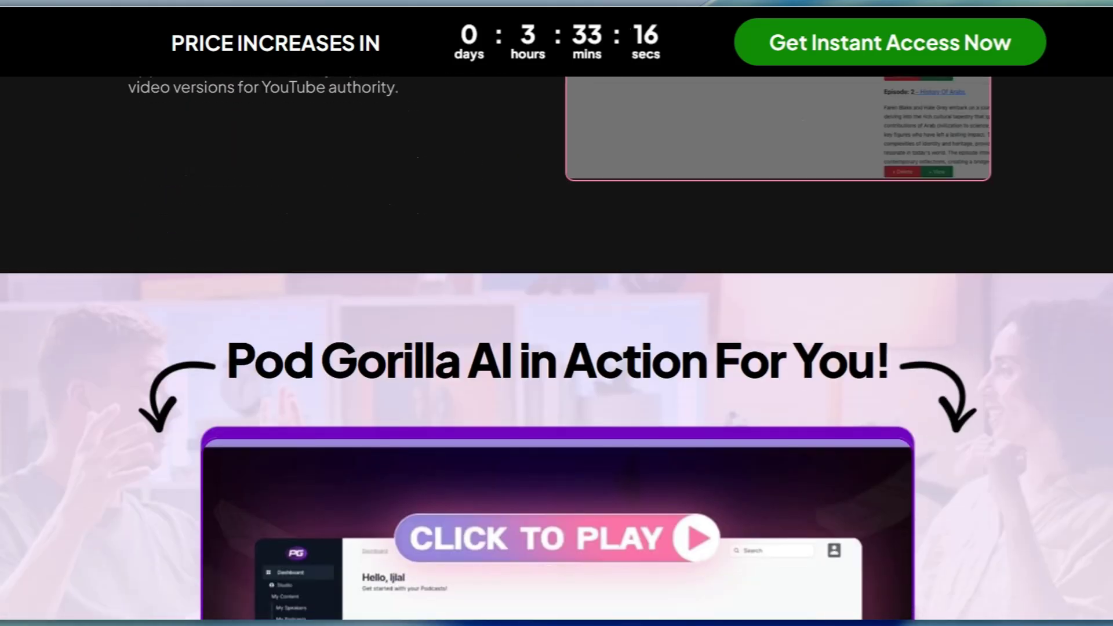
{"action": "scroll", "coordinate": [556, 348], "scroll_direction": "down", "scroll_amount": 2}
{"action": "scroll", "coordinate": [556, 348], "scroll_direction": "down", "scroll_amount": 2}
{"action": "scroll", "coordinate": [606, 591], "scroll_direction": "down", "scroll_amount": 1}
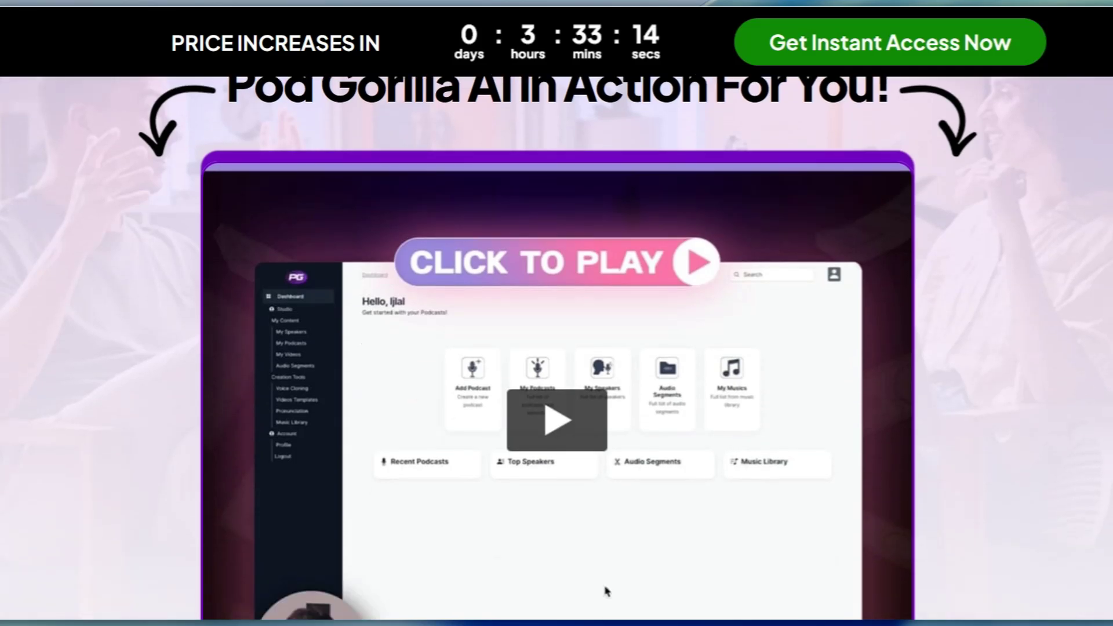
{"action": "scroll", "coordinate": [557, 347], "scroll_direction": "down", "scroll_amount": 1}
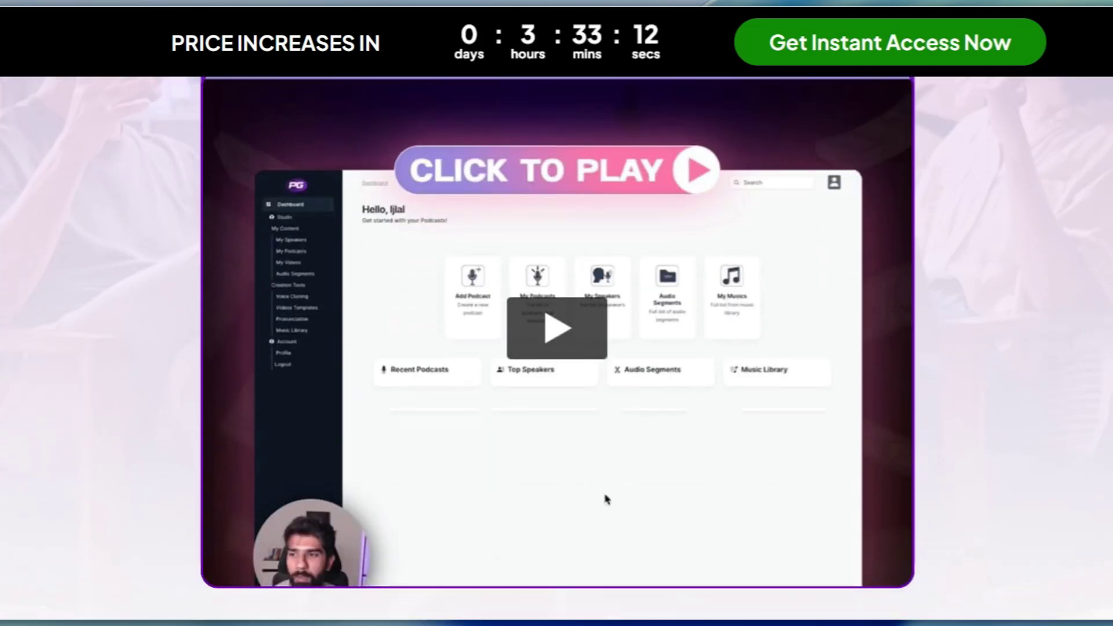
{"action": "scroll", "coordinate": [556, 348], "scroll_direction": "down", "scroll_amount": 2}
{"action": "scroll", "coordinate": [557, 348], "scroll_direction": "down", "scroll_amount": 3}
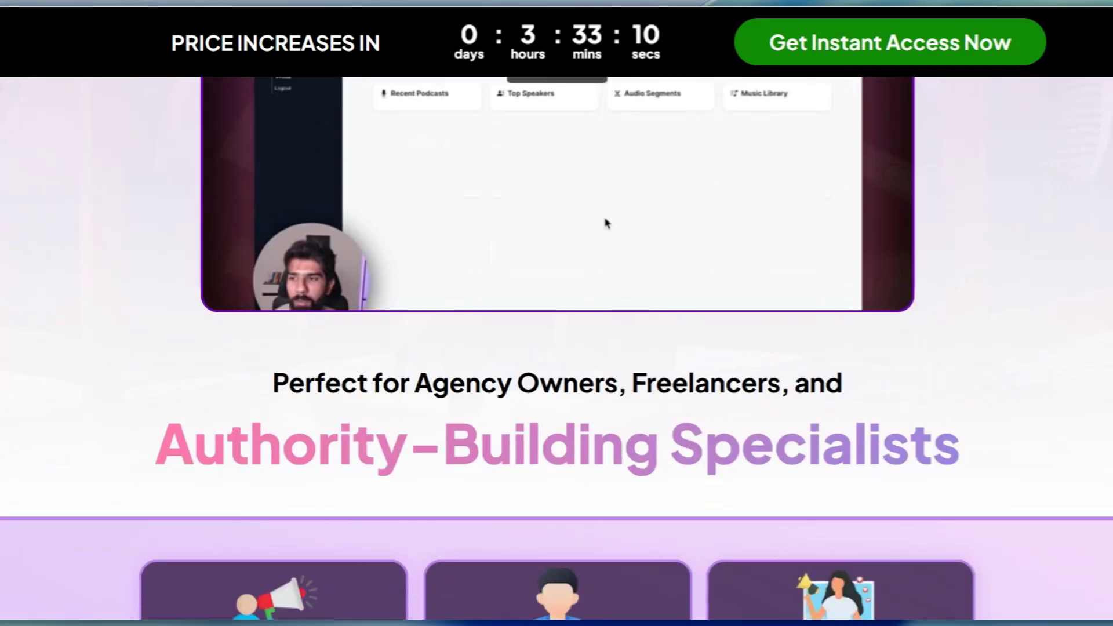
{"action": "scroll", "coordinate": [556, 347], "scroll_direction": "down", "scroll_amount": 2}
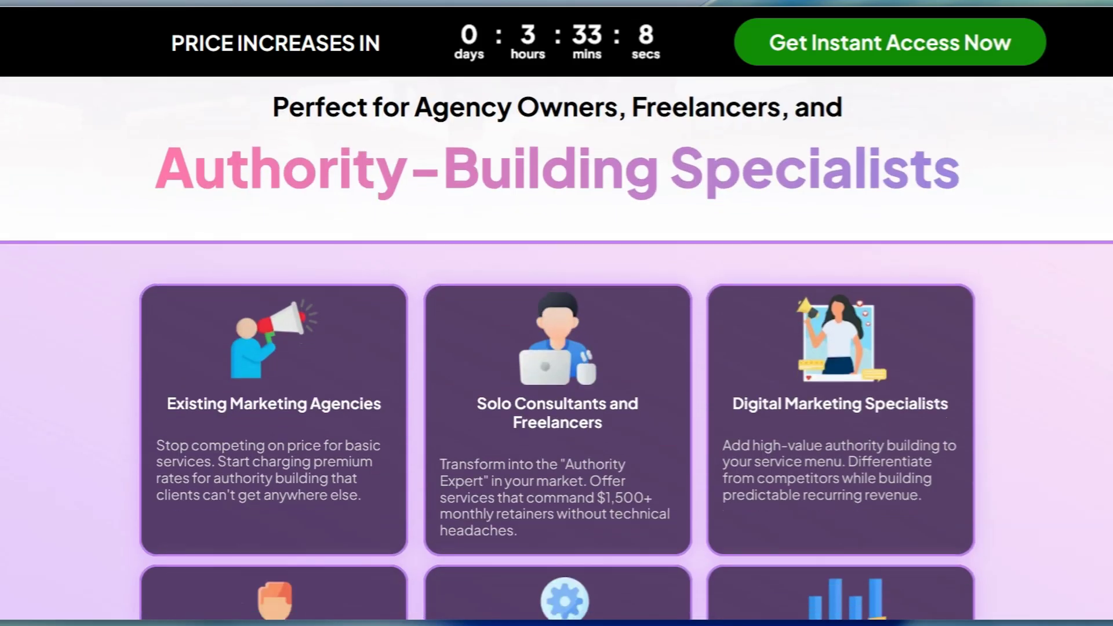
{"action": "scroll", "coordinate": [556, 348], "scroll_direction": "down", "scroll_amount": 3}
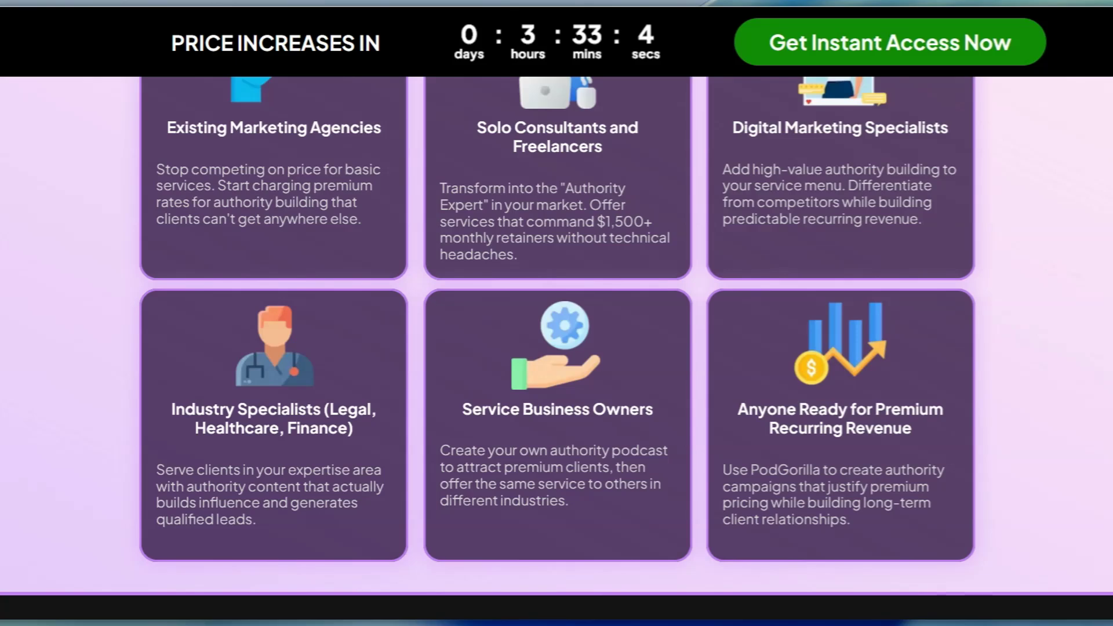
- Read the authority-building feature cards covering content generation, voice synthesis, podcast series and video podcasts
{"action": "scroll", "coordinate": [557, 348], "scroll_direction": "down", "scroll_amount": 4}
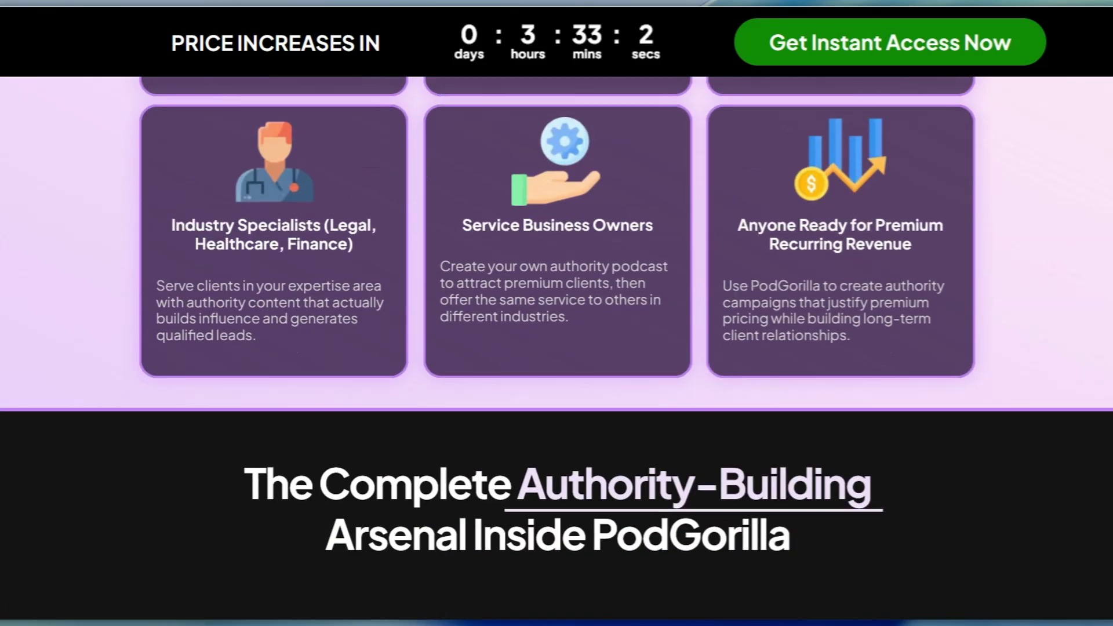
{"action": "scroll", "coordinate": [556, 348], "scroll_direction": "down", "scroll_amount": 2}
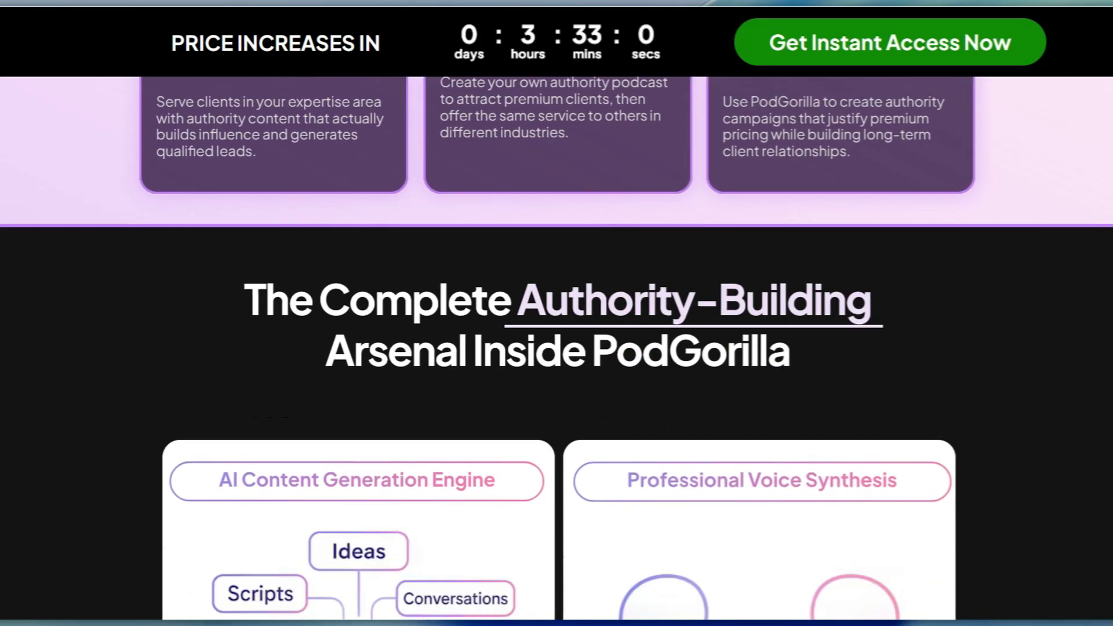
{"action": "scroll", "coordinate": [557, 347], "scroll_direction": "down", "scroll_amount": 3}
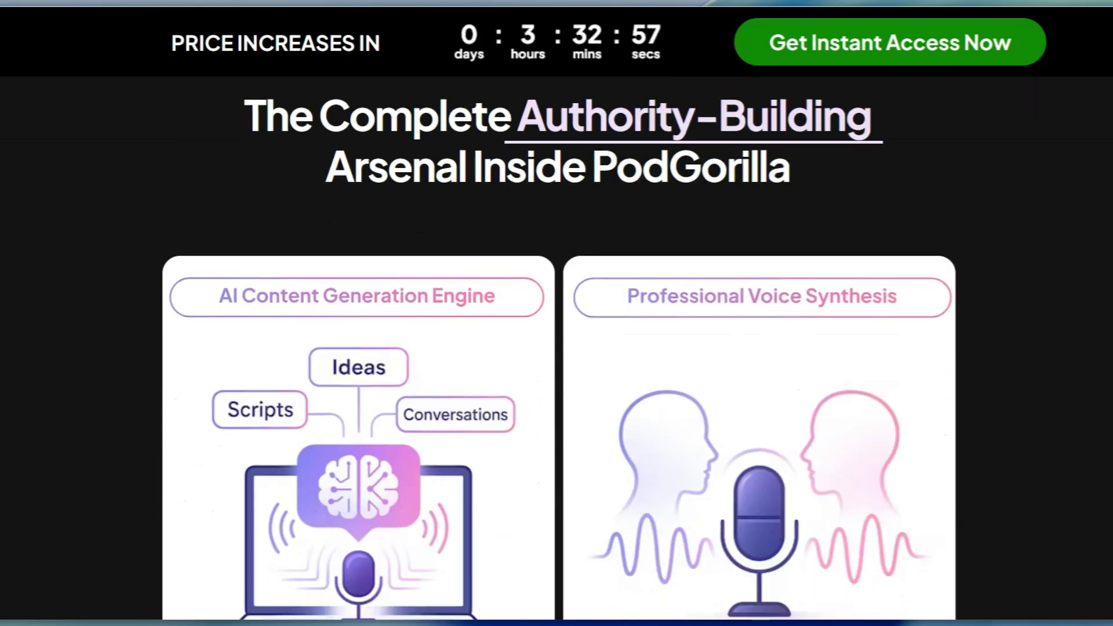
{"action": "scroll", "coordinate": [556, 347], "scroll_direction": "down", "scroll_amount": 3}
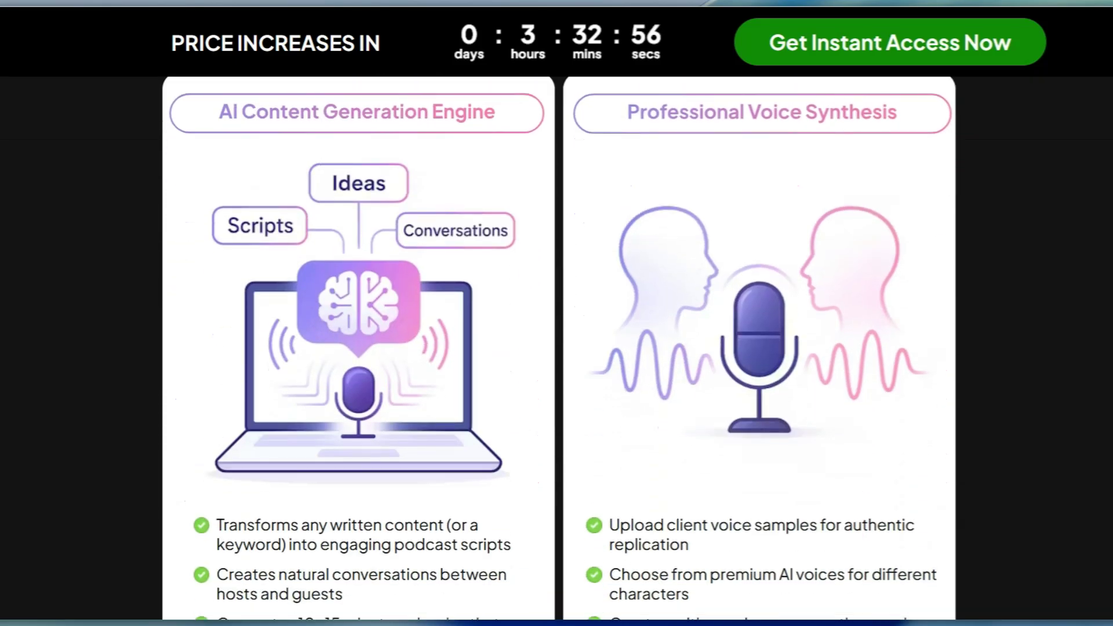
{"action": "scroll", "coordinate": [556, 348], "scroll_direction": "down", "scroll_amount": 5}
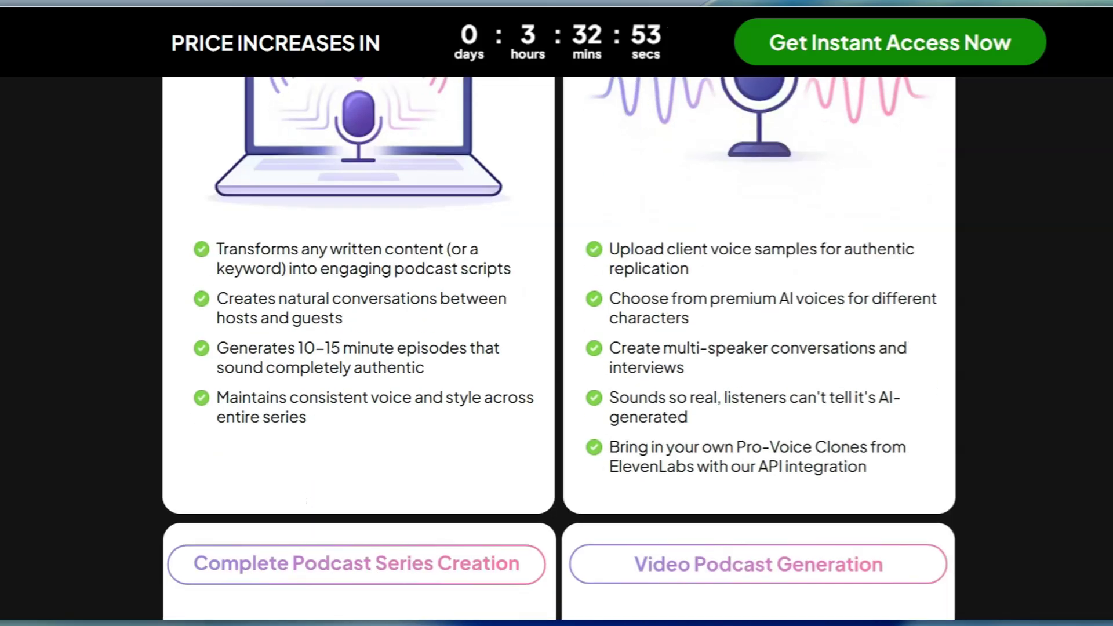
{"action": "scroll", "coordinate": [556, 348], "scroll_direction": "down", "scroll_amount": 5}
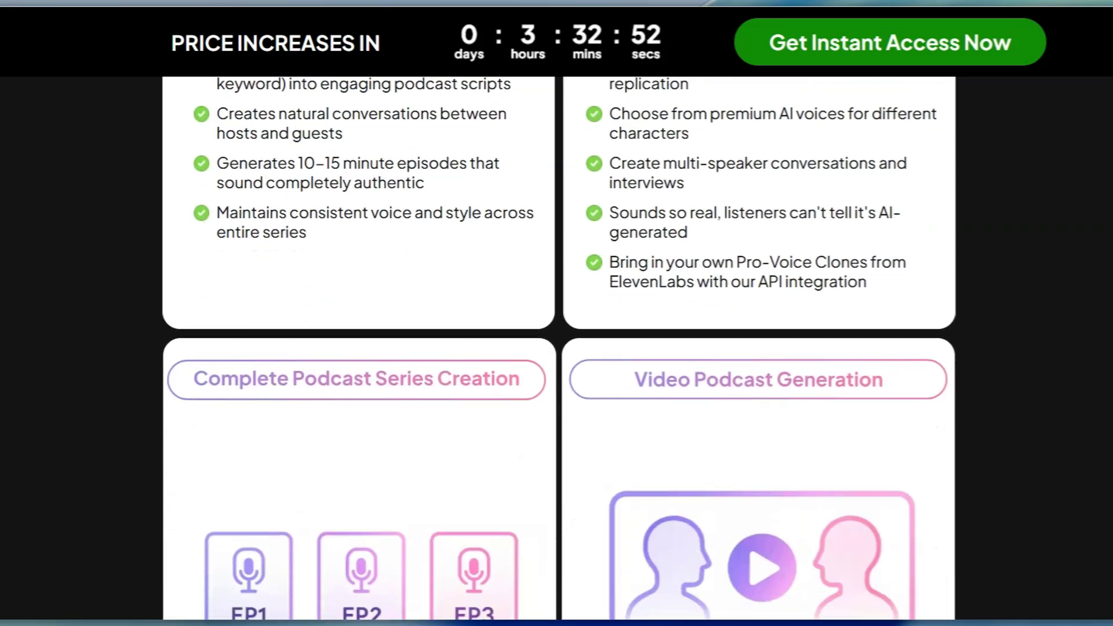
{"action": "scroll", "coordinate": [557, 348], "scroll_direction": "down", "scroll_amount": 2}
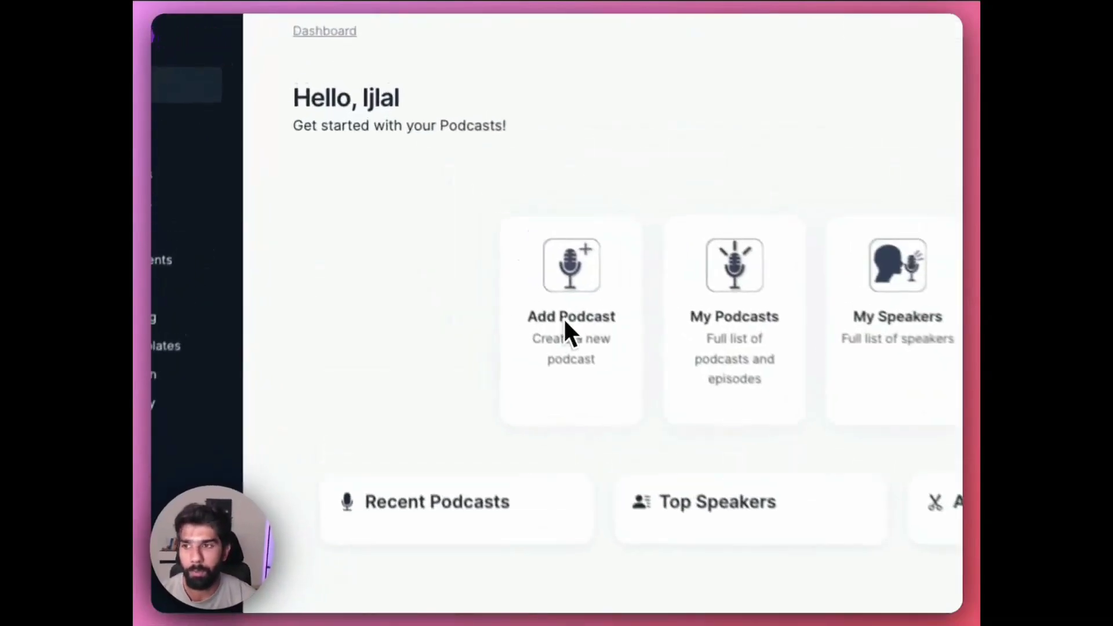
- Switch to the PodGorilla dashboard and start a new podcast named "Agentic A.I" with the No Intro option
{"action": "left_click", "coordinate": [591, 343]}
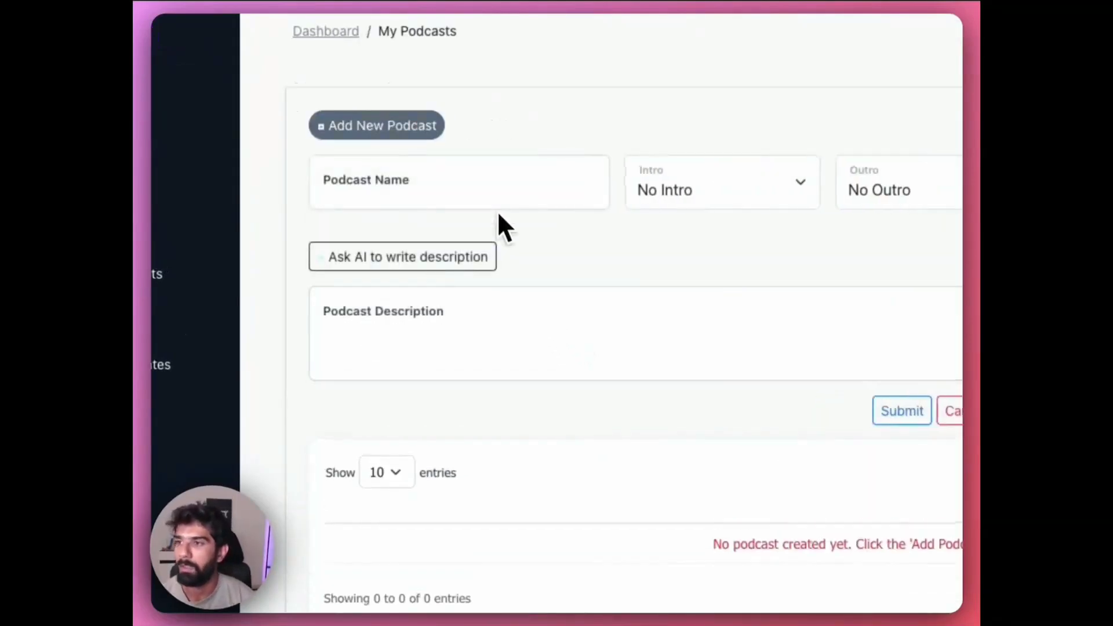
{"action": "left_click", "coordinate": [472, 184]}
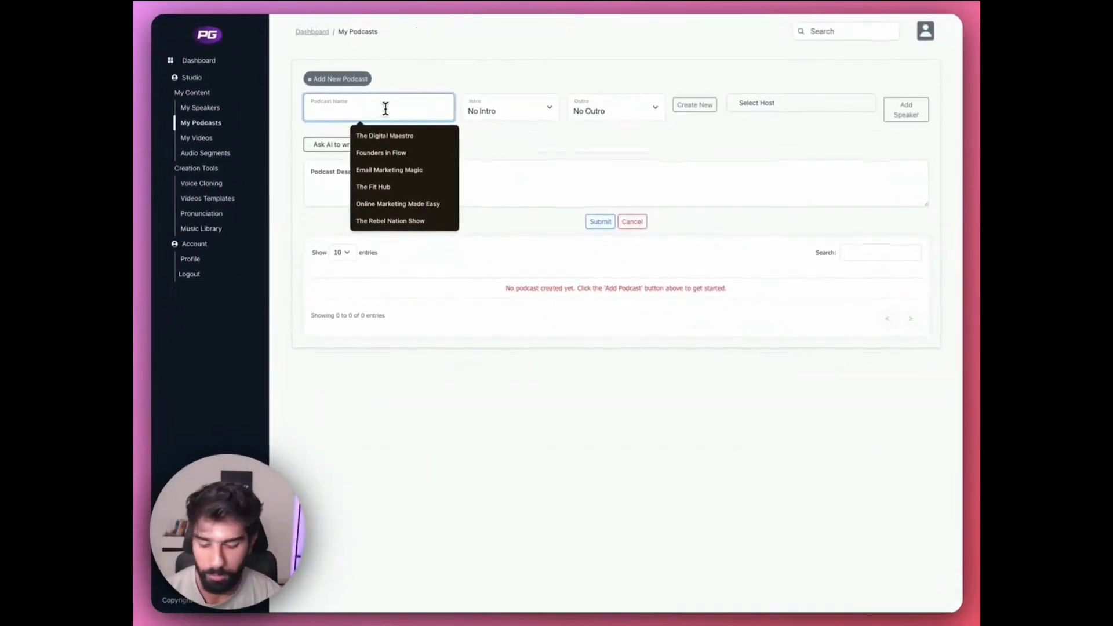
{"action": "type", "text": "Agentic A.I"}
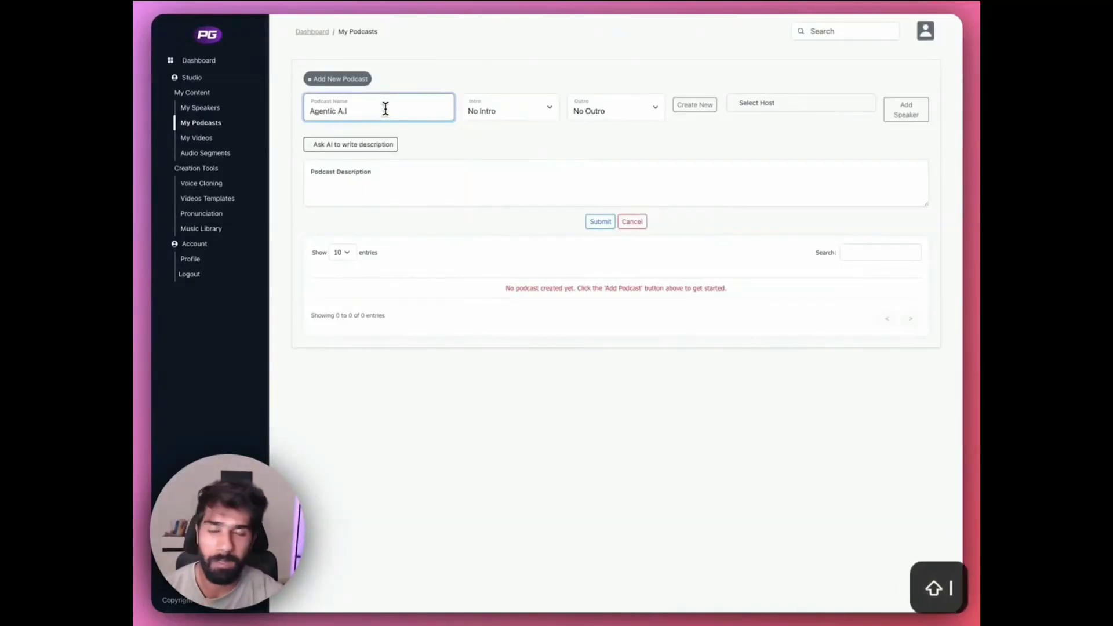
{"action": "left_click", "coordinate": [537, 112]}
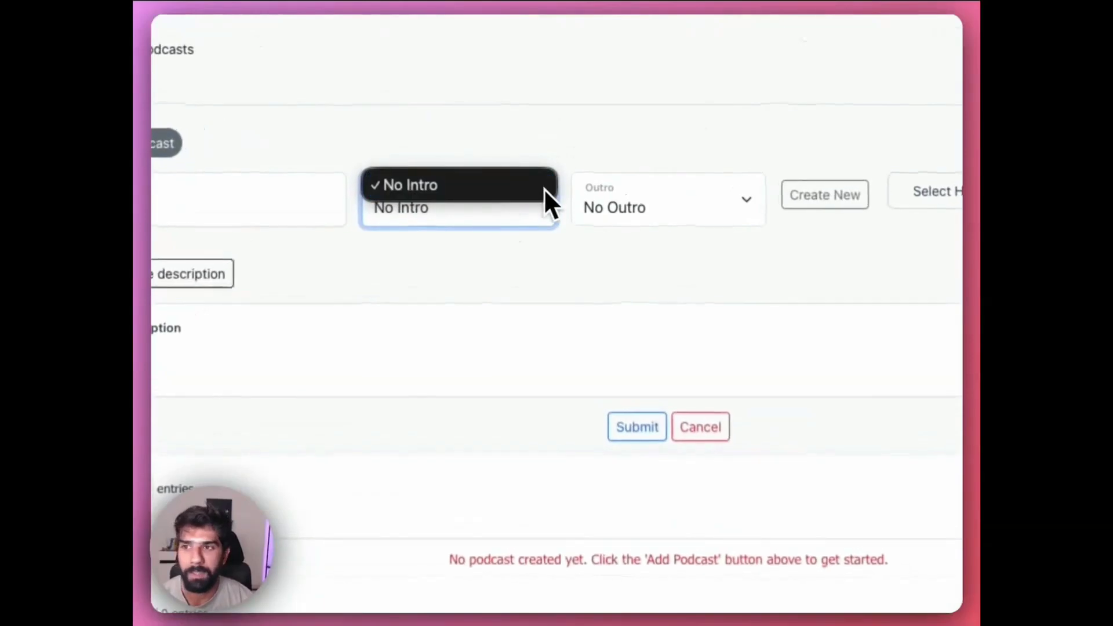
{"action": "left_click", "coordinate": [470, 187]}
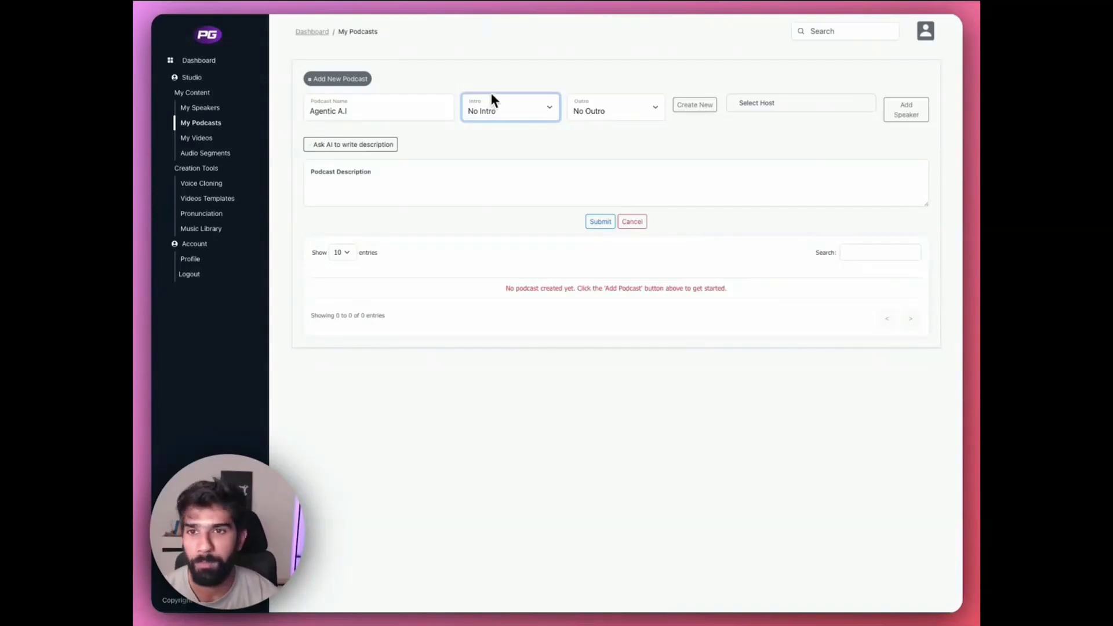
- Browse the host list and choose the male Lifestyle voice "Confident Boss" as the podcast's host
{"action": "left_click", "coordinate": [812, 107]}
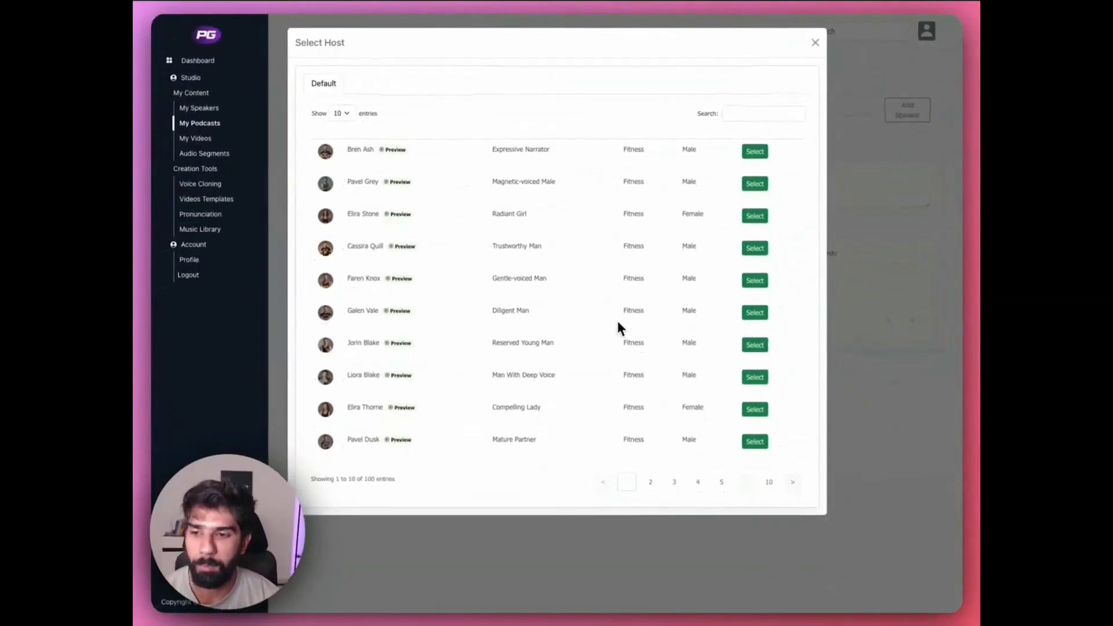
{"action": "left_click", "coordinate": [650, 481]}
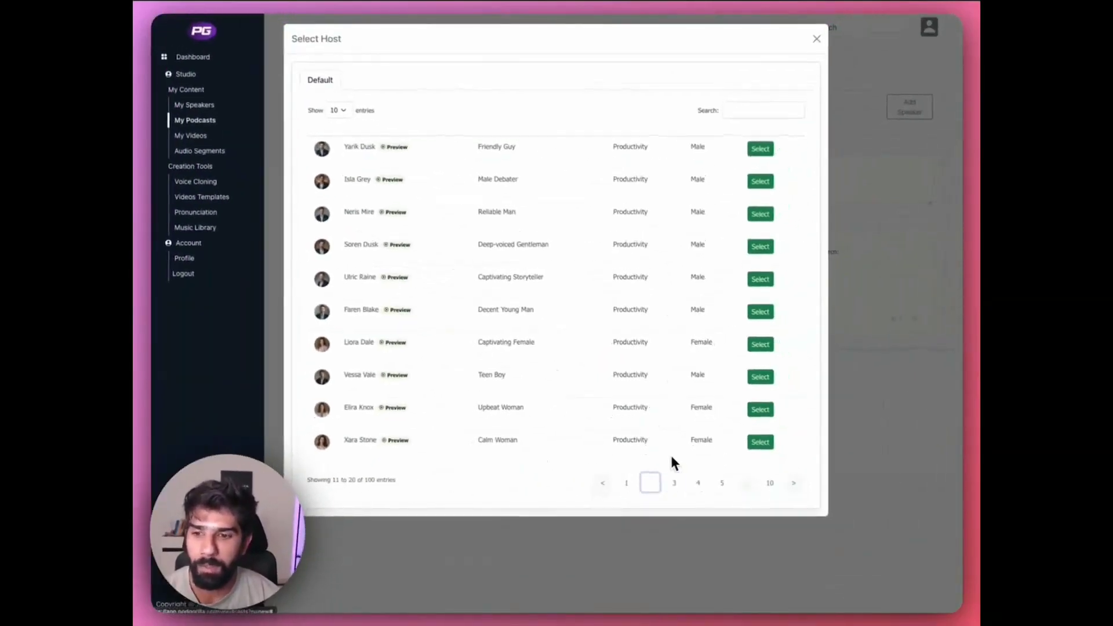
{"action": "left_click", "coordinate": [674, 480]}
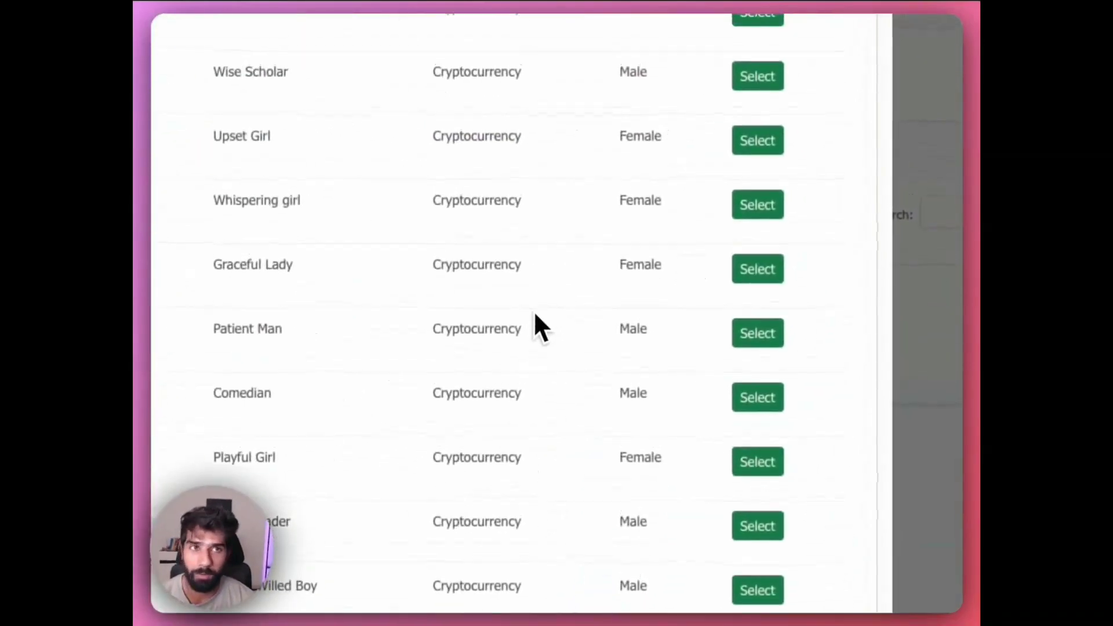
{"action": "left_click", "coordinate": [734, 501]}
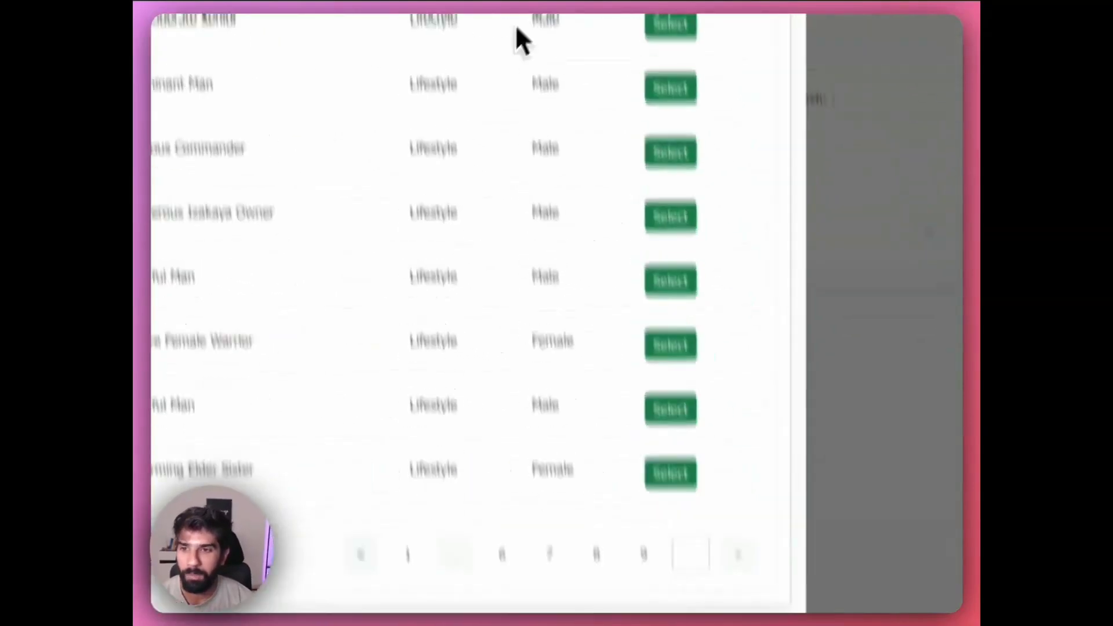
{"action": "left_click", "coordinate": [713, 285]}
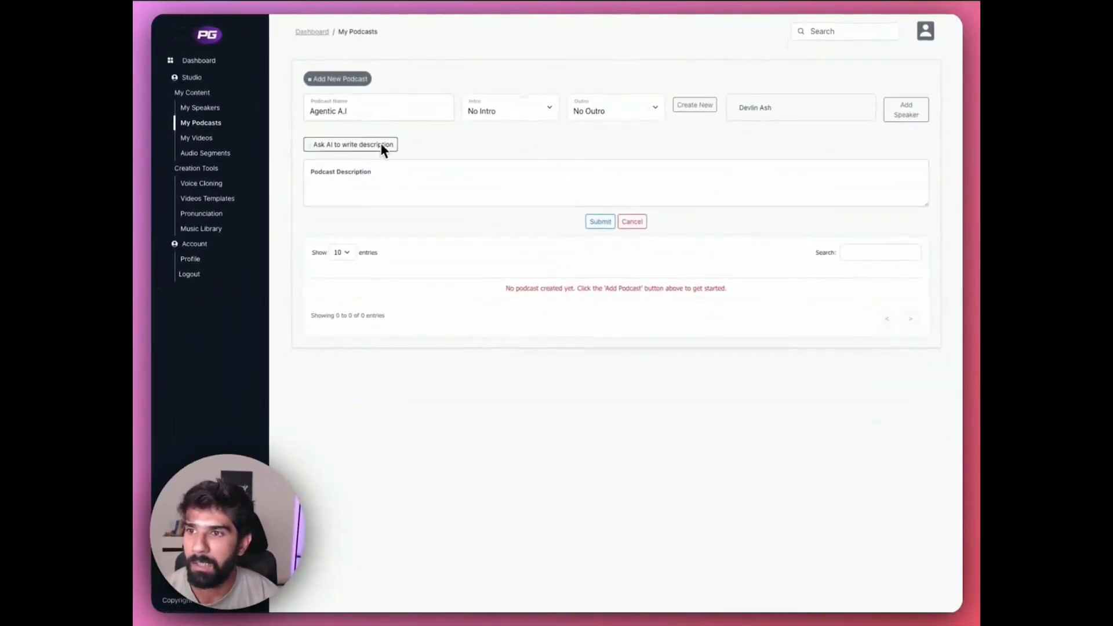
- Have AI write the podcast description from the topic "Agentic A.I and it's applications in online business"
{"action": "left_click", "coordinate": [381, 145]}
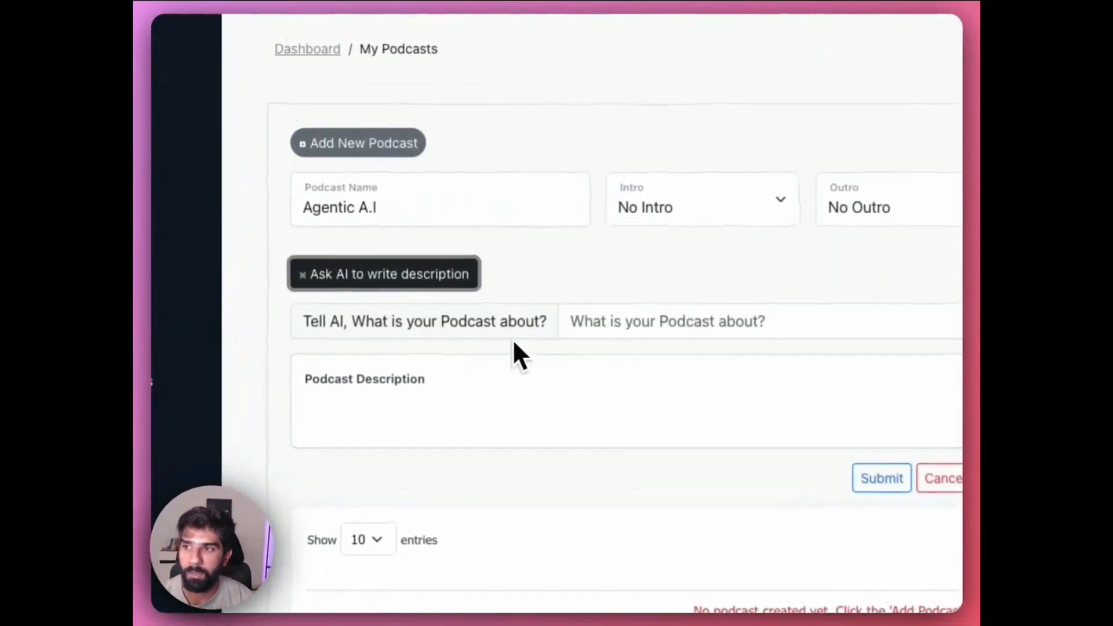
{"action": "left_click", "coordinate": [681, 322]}
{"action": "type", "text": "A"}
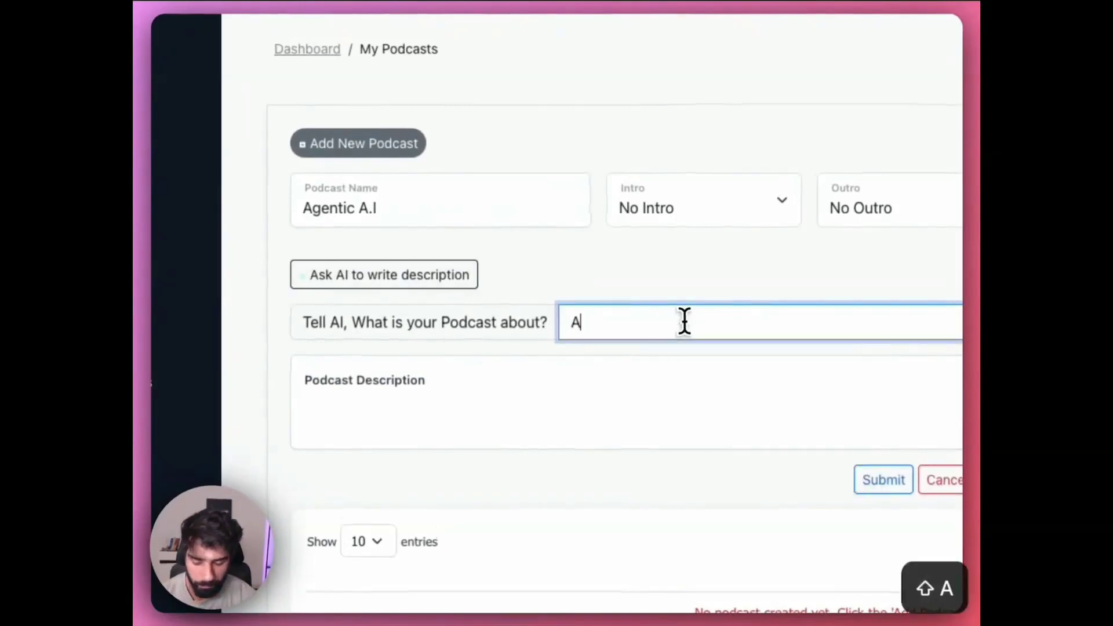
{"action": "type", "text": "gentic A.I"}
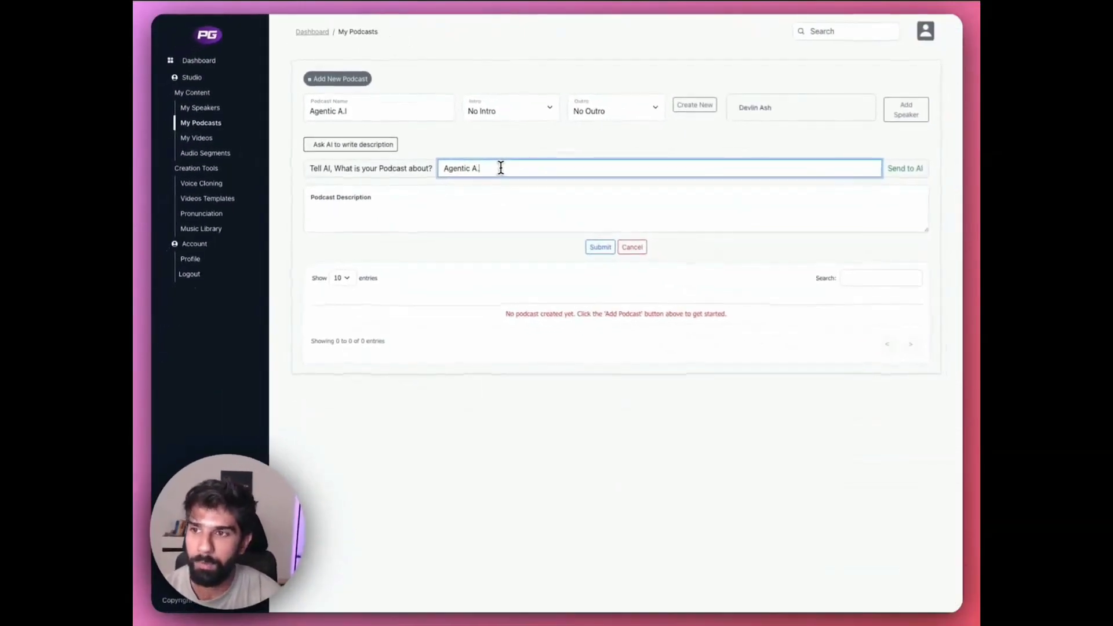
{"action": "type", "text": "I "}
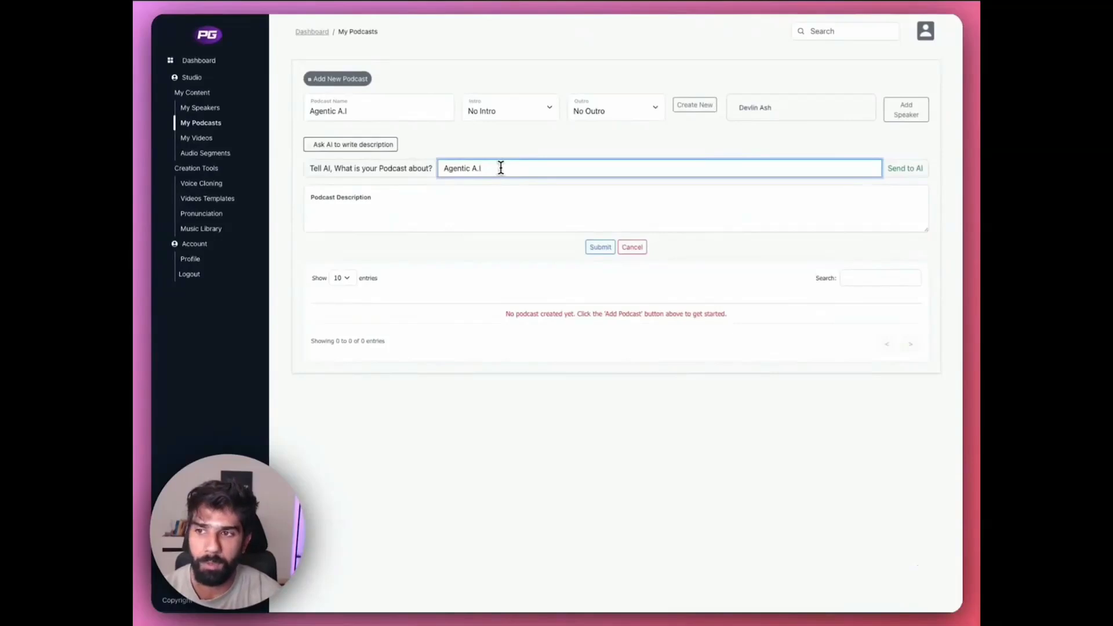
{"action": "type", "text": "and it's"}
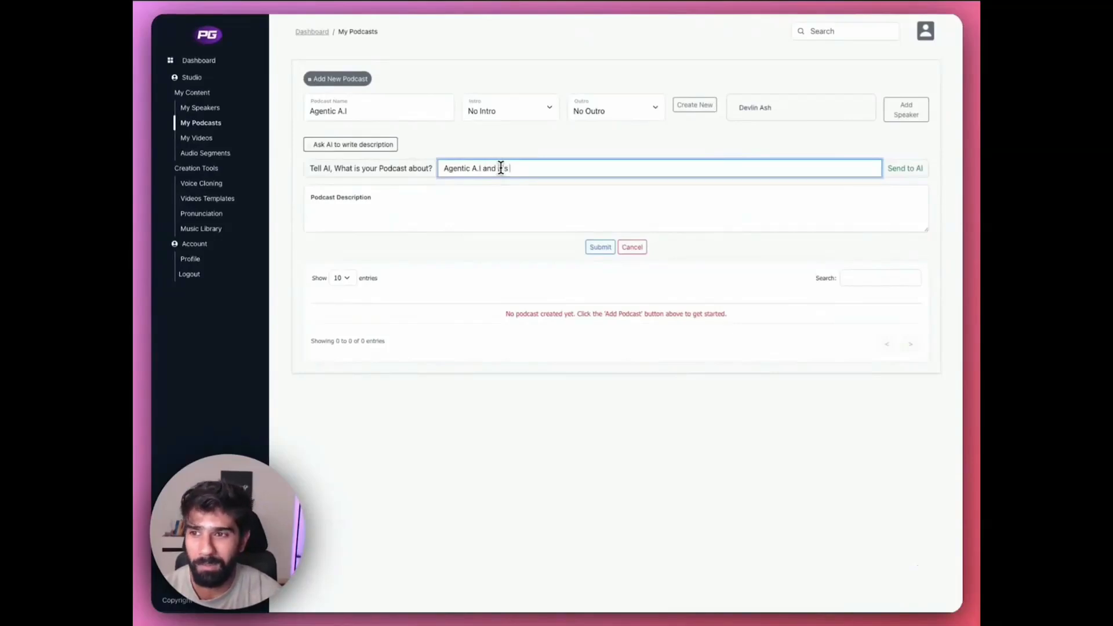
{"action": "type", "text": " applications in"}
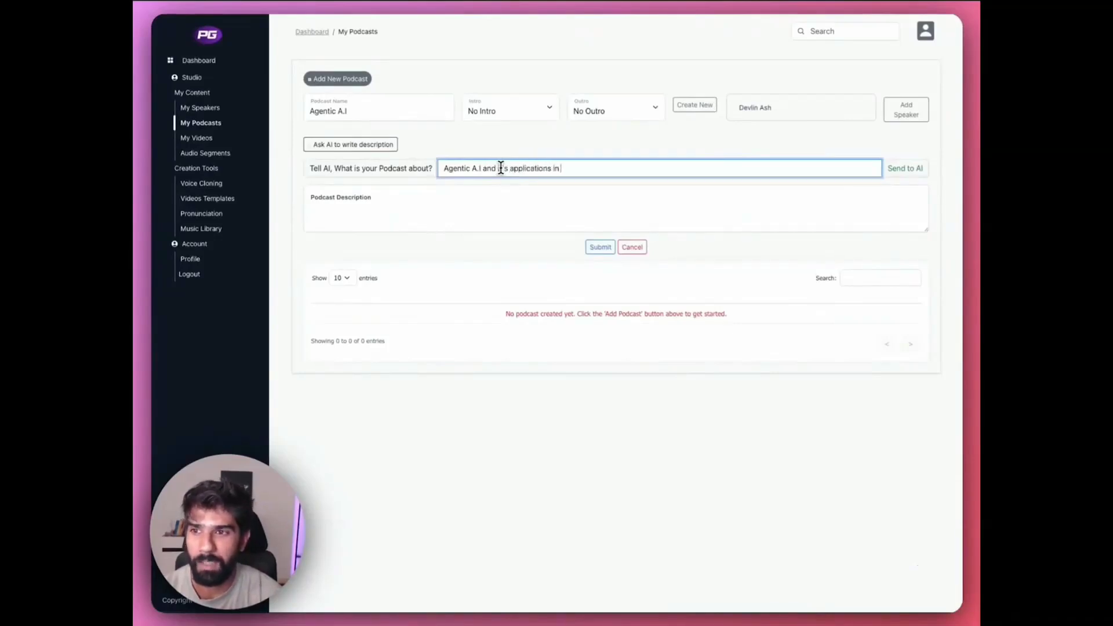
{"action": "type", "text": " business"}
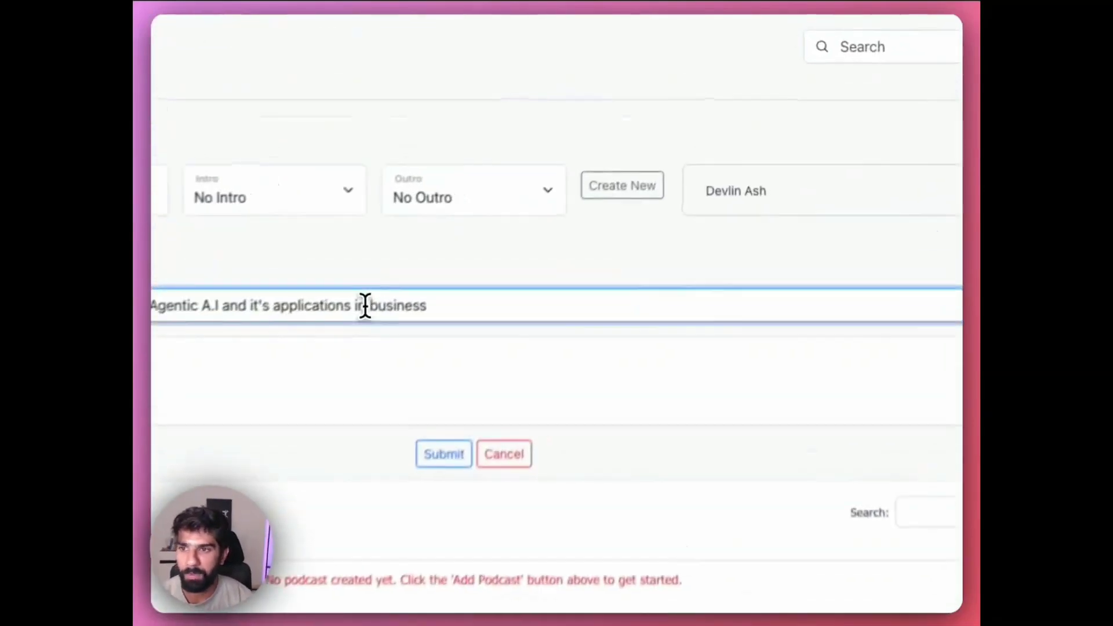
{"action": "left_click", "coordinate": [365, 305]}
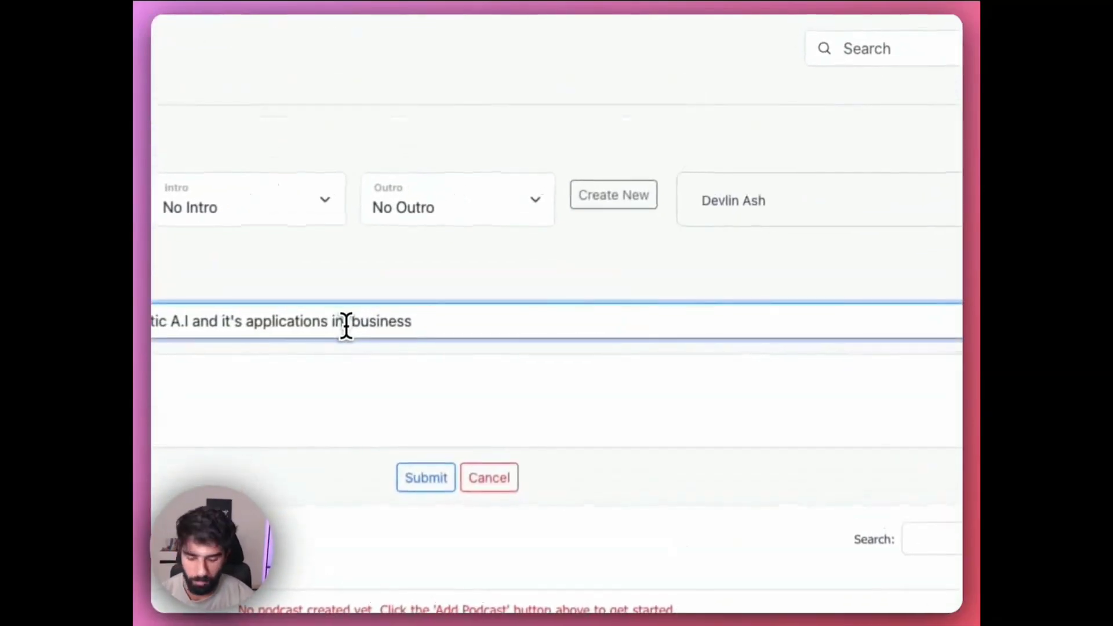
{"action": "type", "text": "online"}
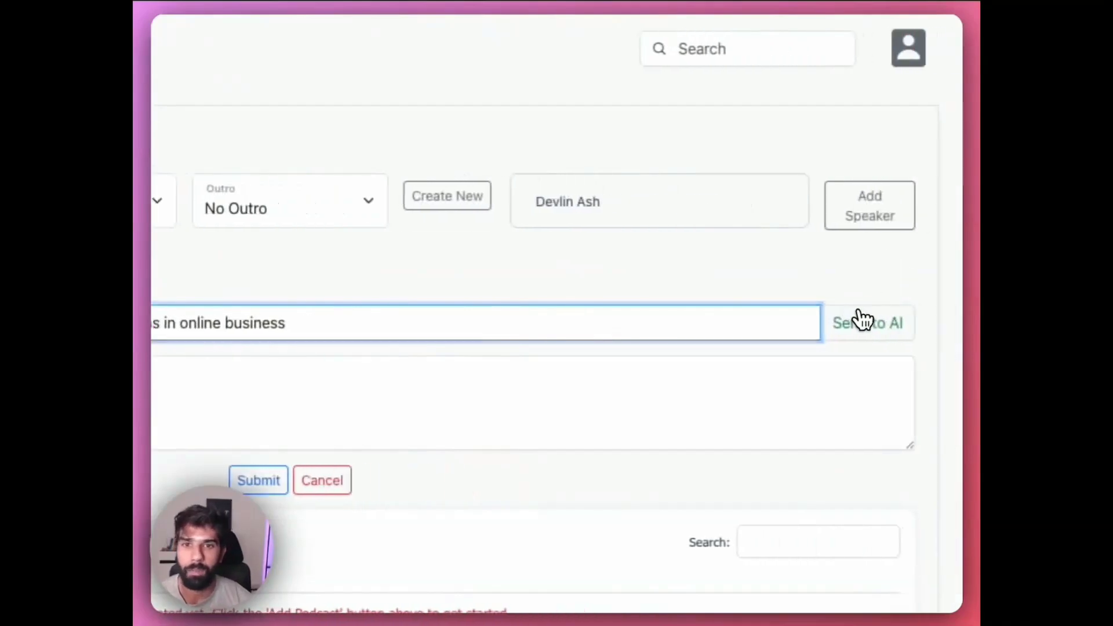
{"action": "left_click", "coordinate": [1011, 321]}
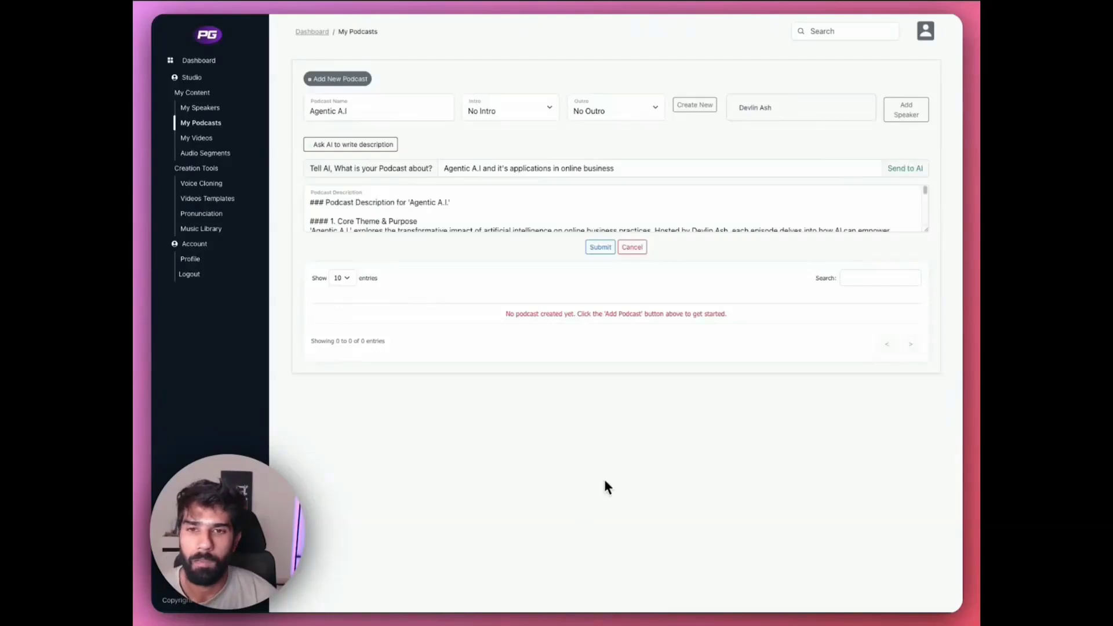
- Enlarge the description box, read the generated text through to the Preferred AI Output section, and submit the podcast
{"action": "left_click_drag", "start_coordinate": [925, 230], "coordinate": [926, 381]}
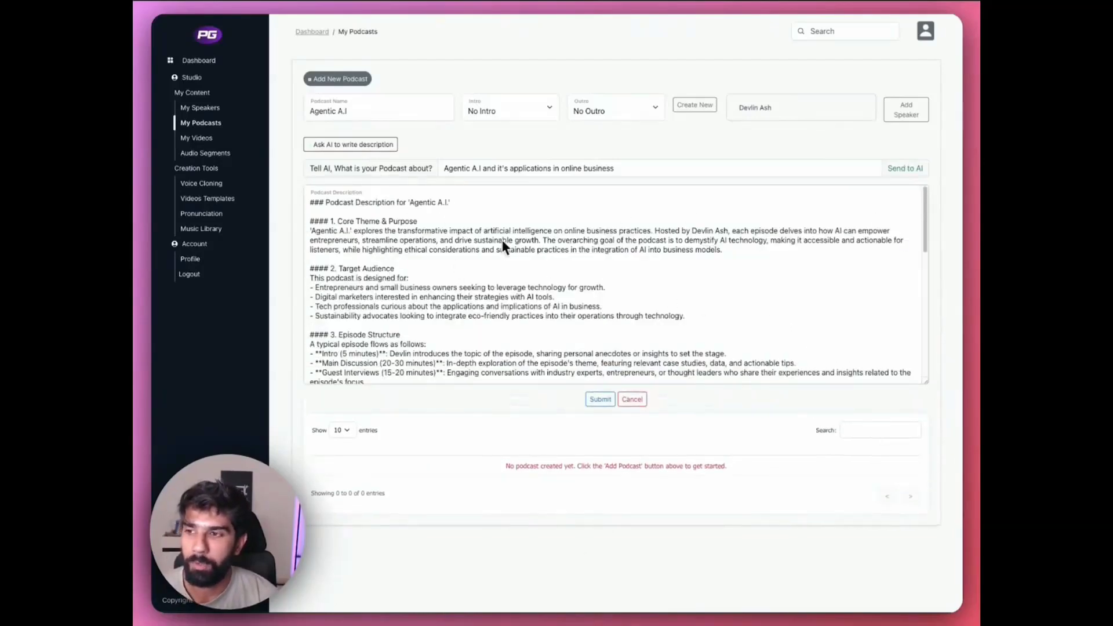
{"action": "scroll", "coordinate": [343, 224], "scroll_direction": "down", "scroll_amount": 1}
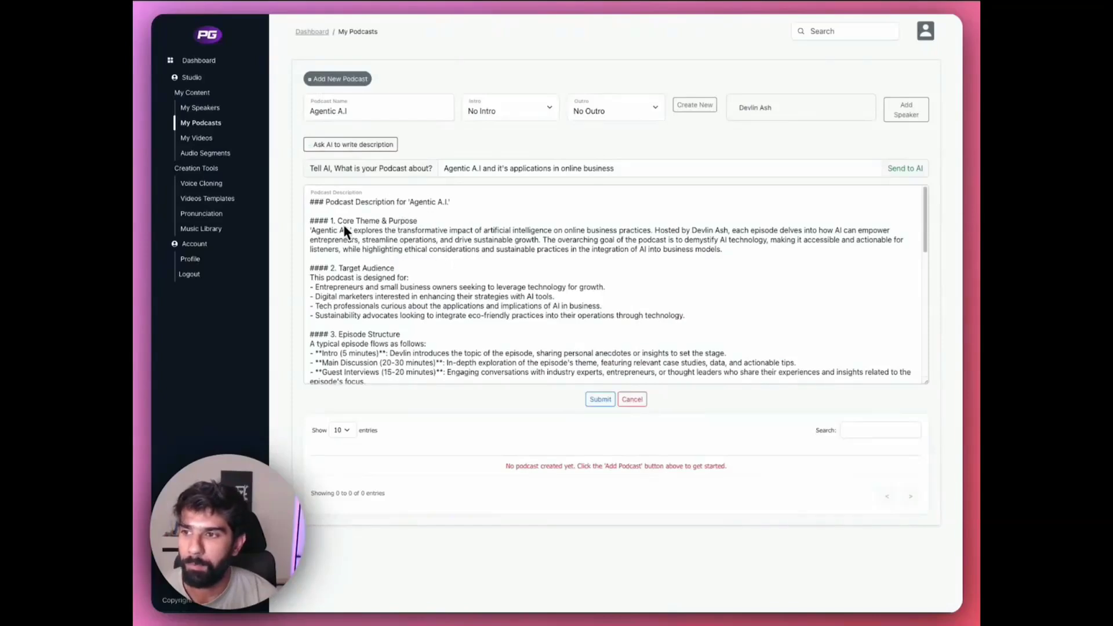
{"action": "scroll", "coordinate": [398, 241], "scroll_direction": "down", "scroll_amount": 3}
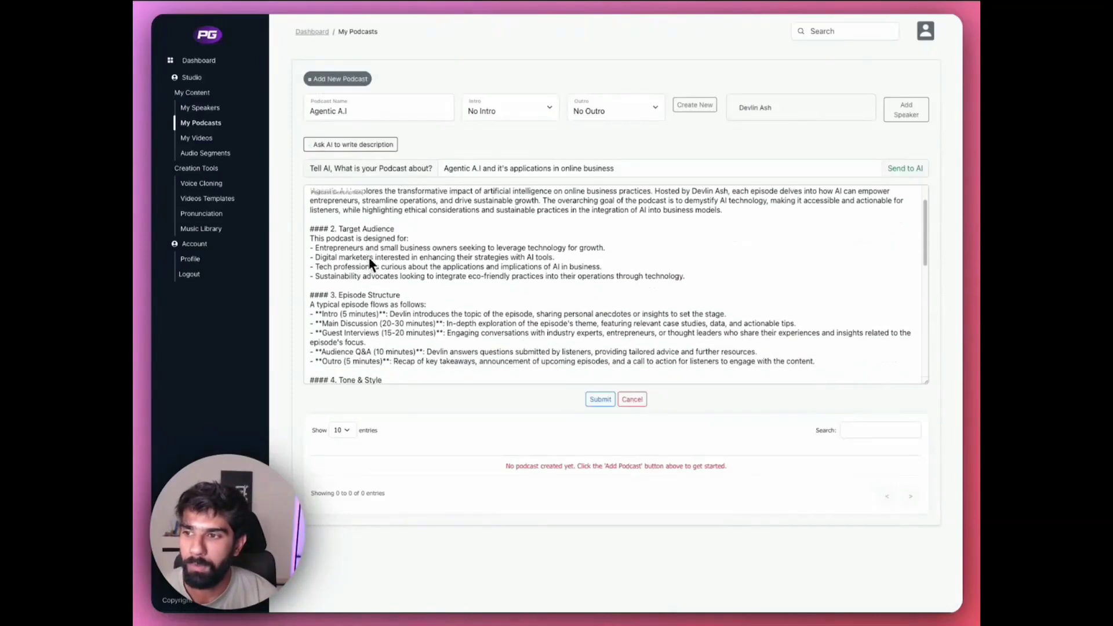
{"action": "scroll", "coordinate": [386, 281], "scroll_direction": "down", "scroll_amount": 6}
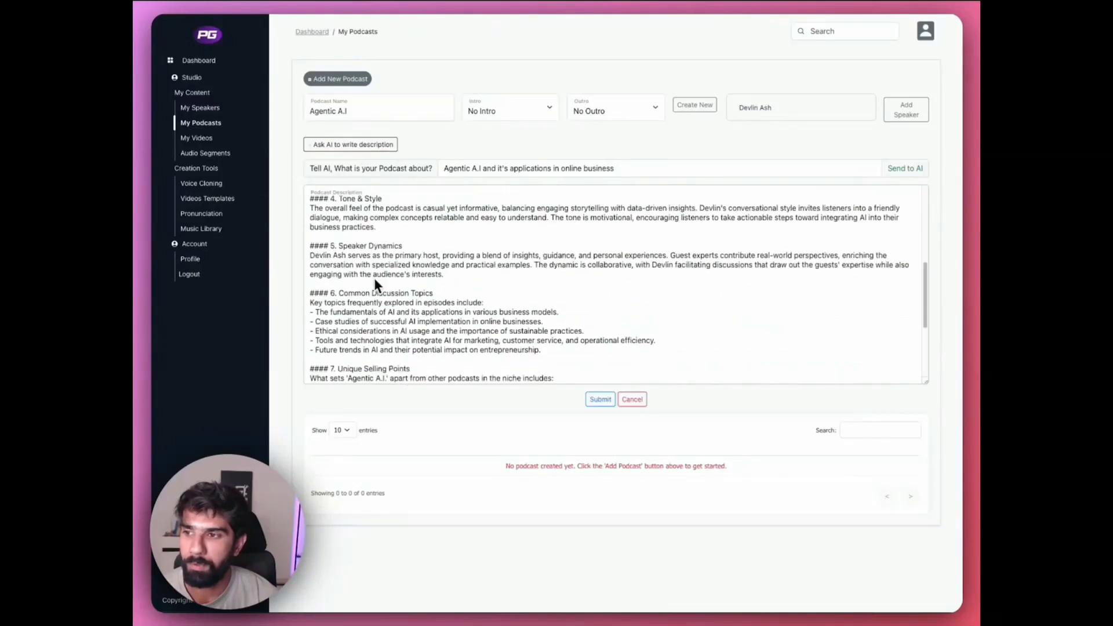
{"action": "scroll", "coordinate": [391, 251], "scroll_direction": "down", "scroll_amount": 5}
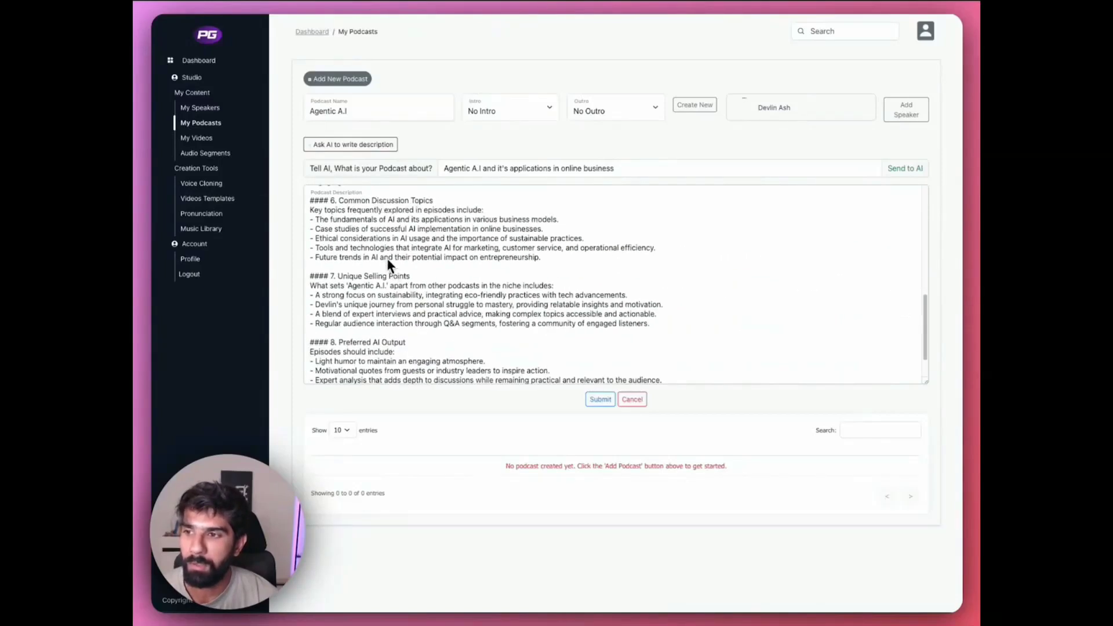
{"action": "scroll", "coordinate": [400, 251], "scroll_direction": "down", "scroll_amount": 3}
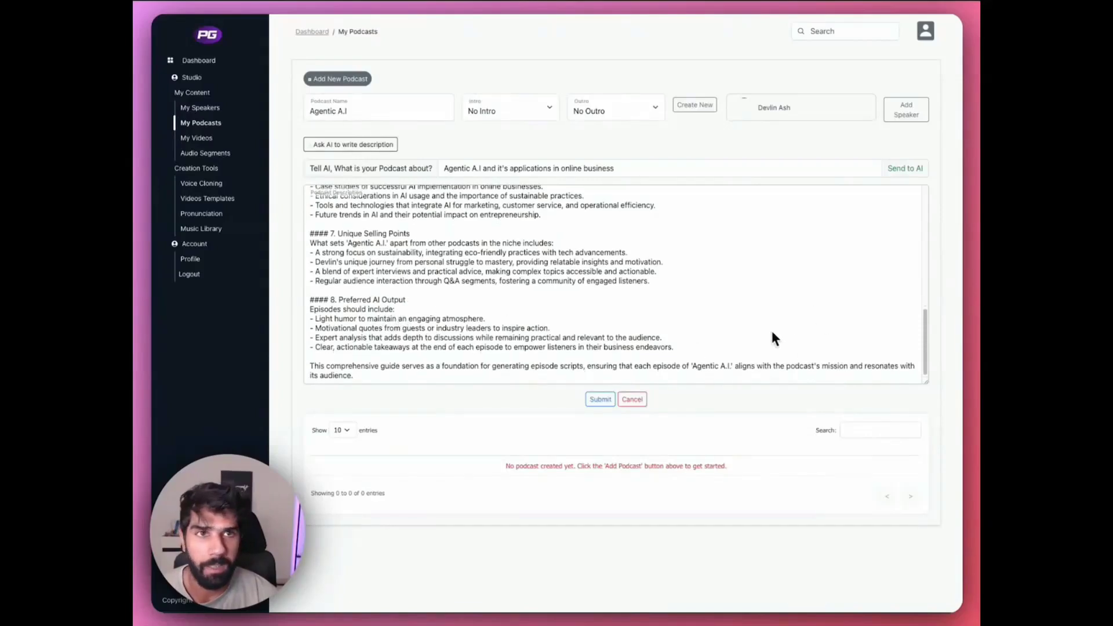
{"action": "scroll", "coordinate": [580, 301], "scroll_direction": "up", "scroll_amount": 15}
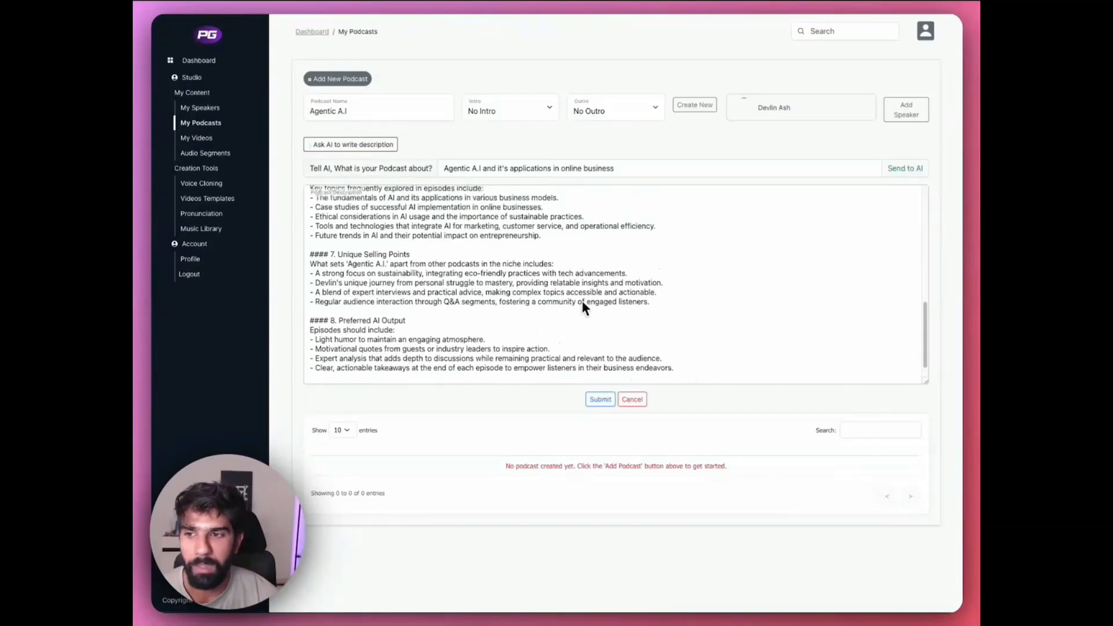
{"action": "scroll", "coordinate": [666, 313], "scroll_direction": "down", "scroll_amount": 15}
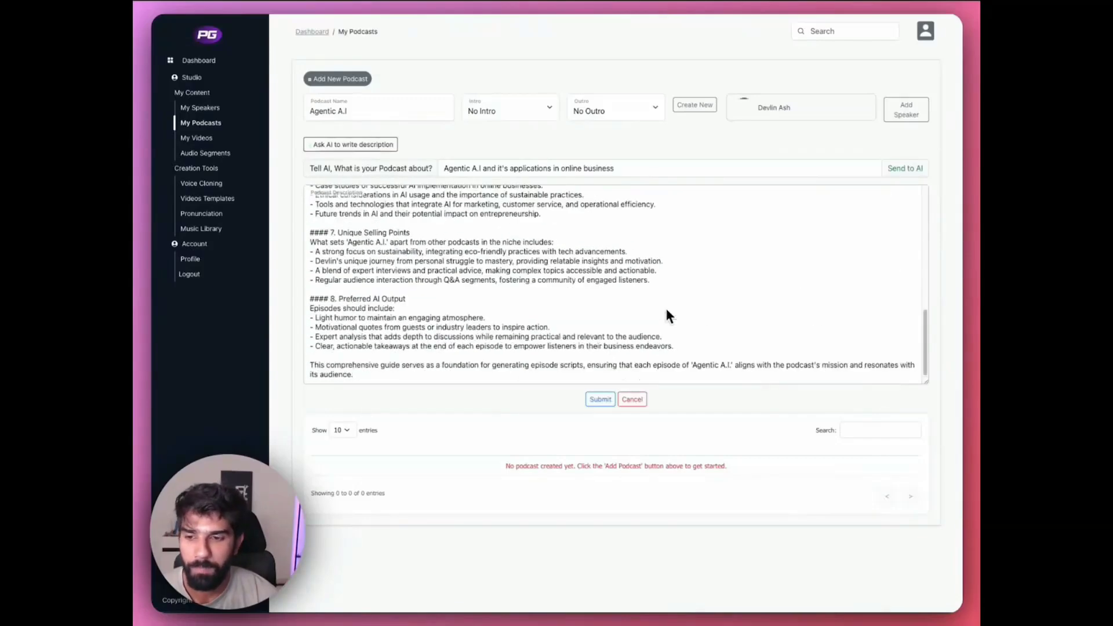
{"action": "left_click", "coordinate": [600, 399]}
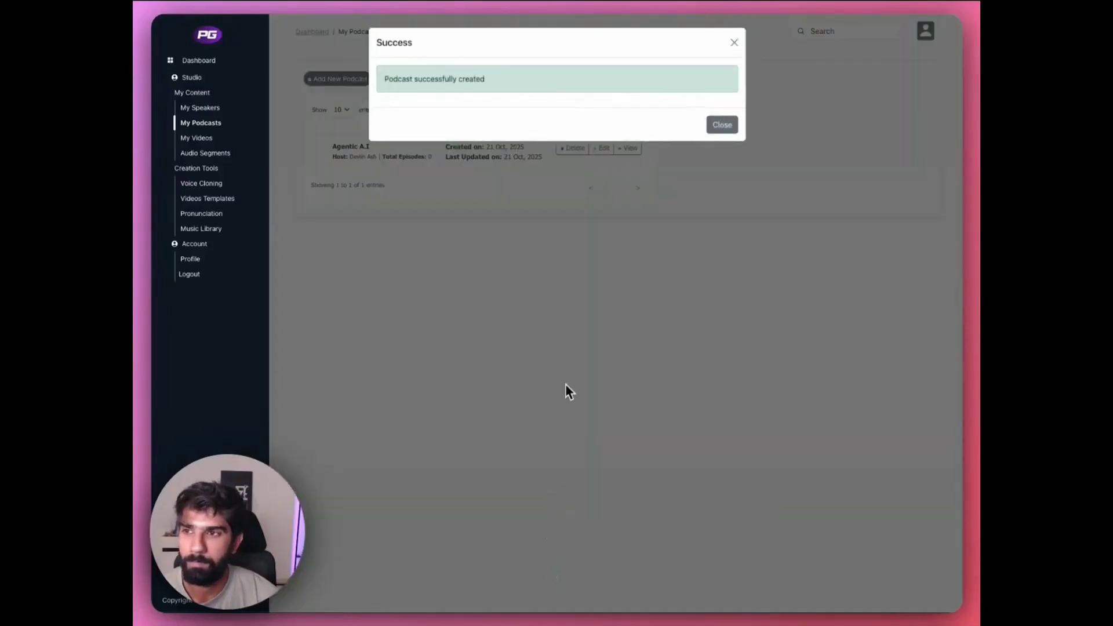
- Open the Agentic A.I podcast's details and start a new episode named "How Agentic A.I is changing business landscape in 2025"
{"action": "left_click", "coordinate": [722, 125]}
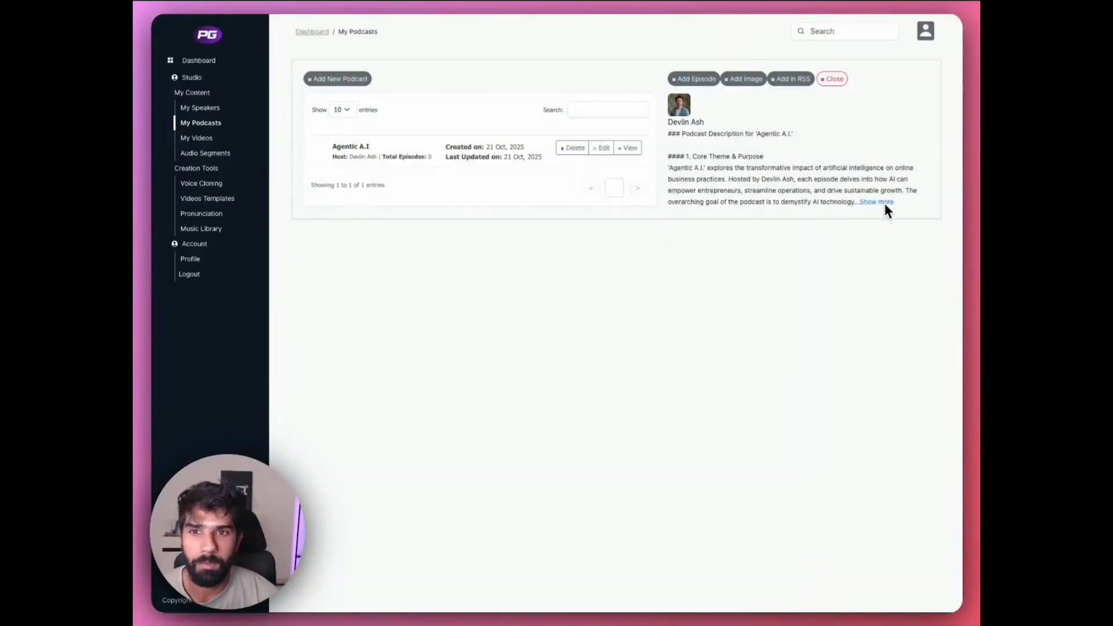
{"action": "left_click", "coordinate": [703, 81]}
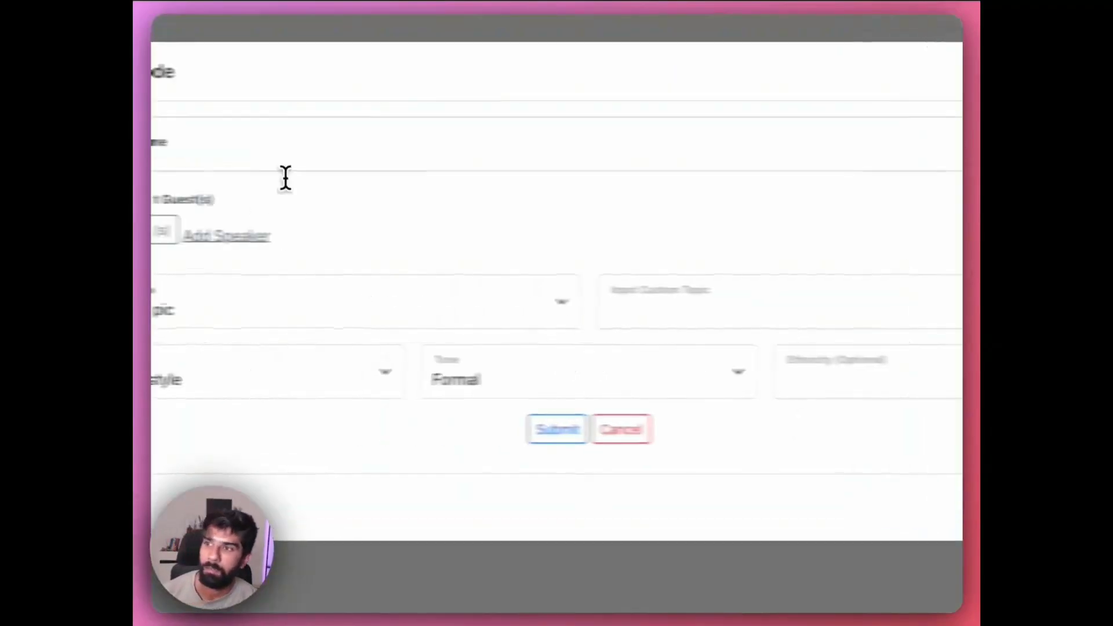
{"action": "left_click", "coordinate": [395, 149]}
{"action": "type", "text": "How"}
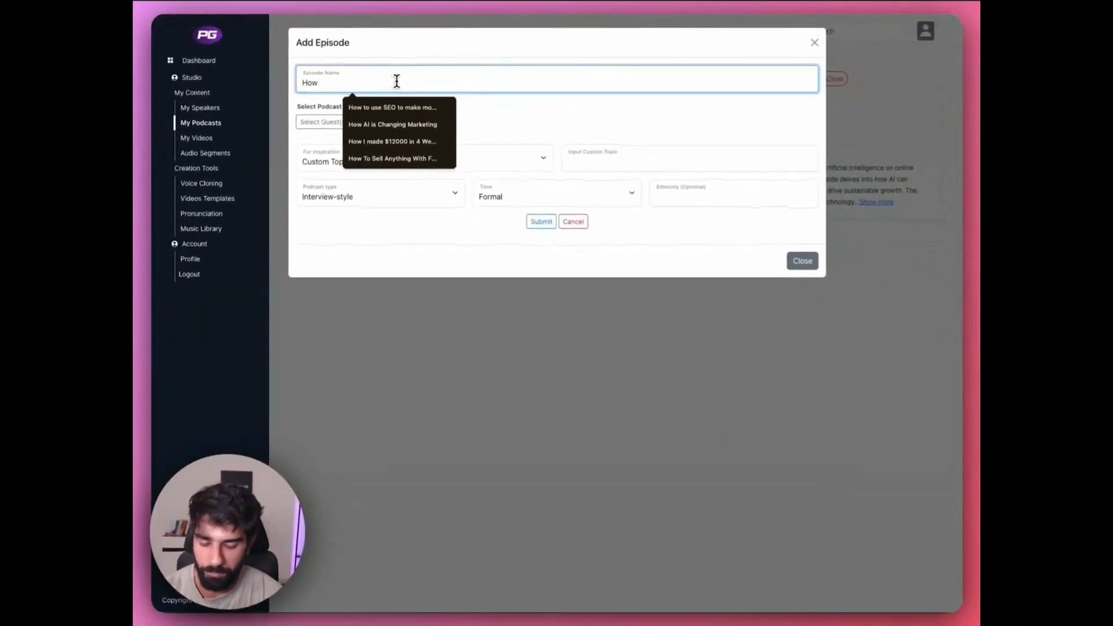
{"action": "type", "text": " Agen"}
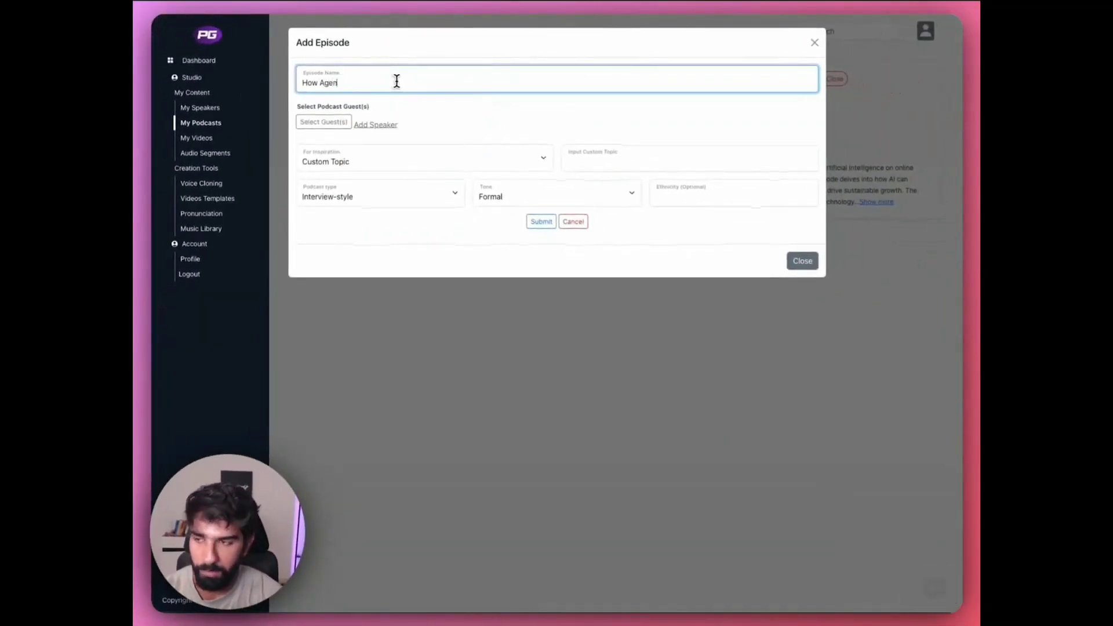
{"action": "type", "text": "tic A.I is changing business"}
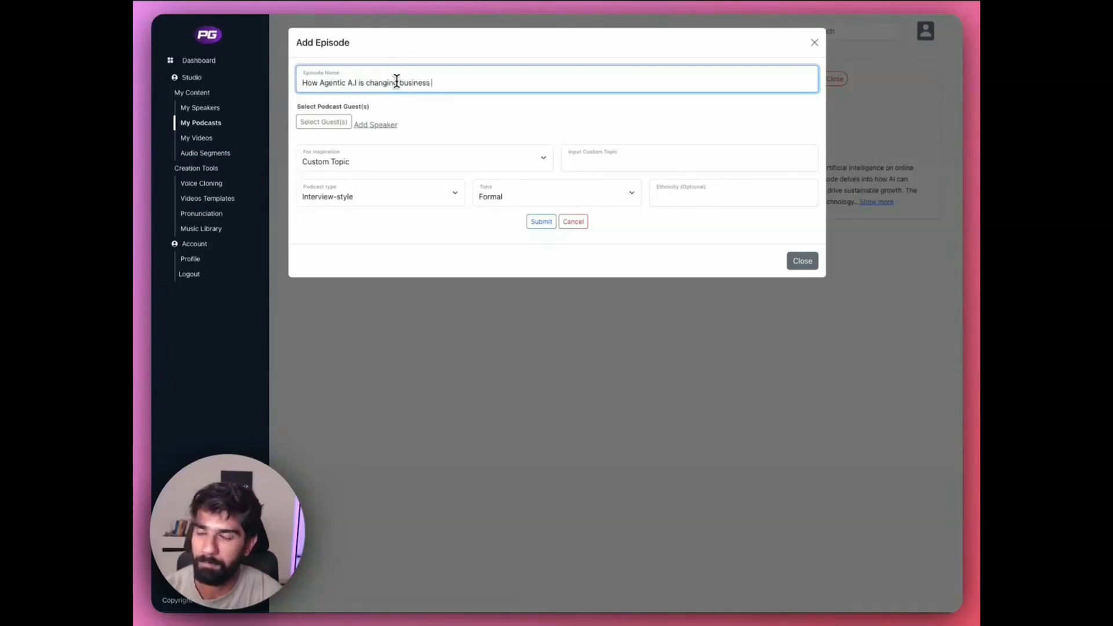
{"action": "type", "text": " landspace in 2025"}
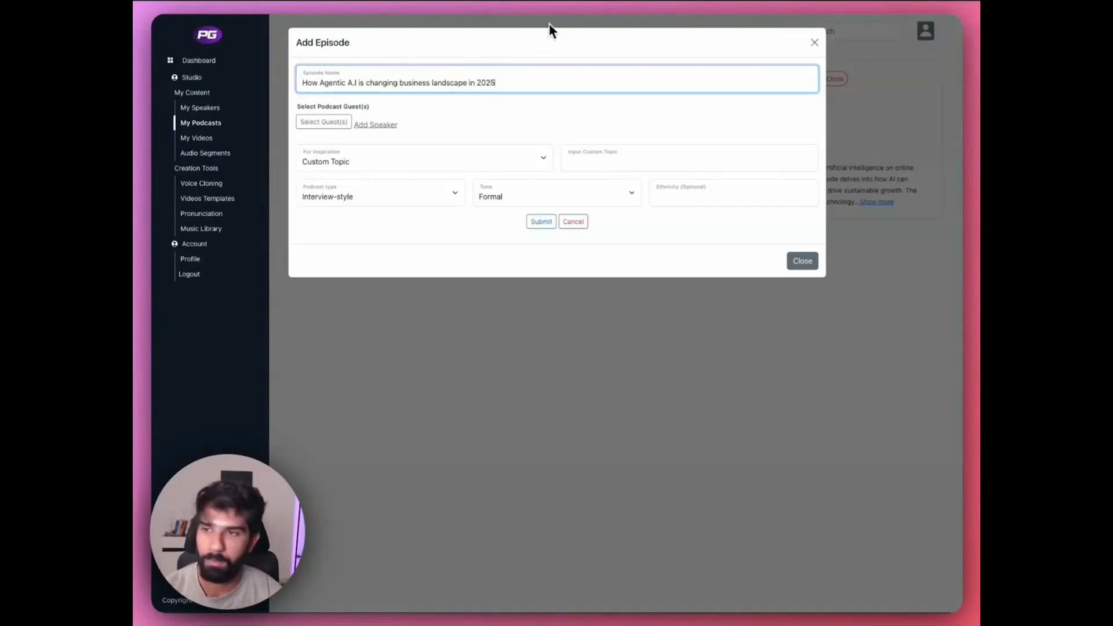
- Browse the guest list to its last page and choose the female Lifestyle voice "Kind Woman" as the episode's guest
{"action": "left_click", "coordinate": [342, 126]}
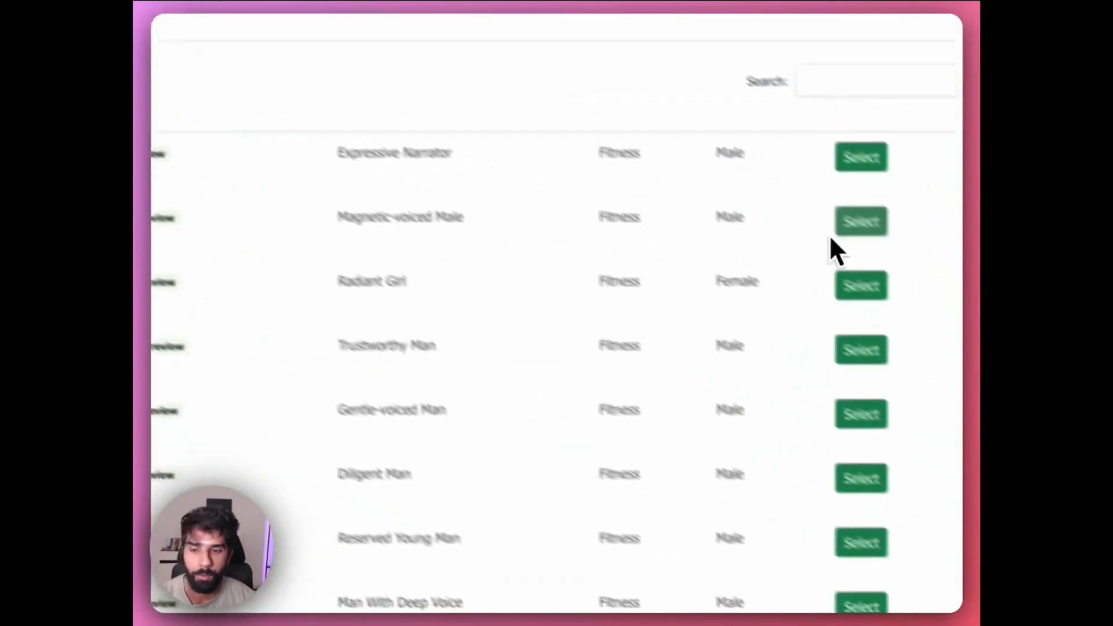
{"action": "scroll", "coordinate": [703, 385], "scroll_direction": "down", "scroll_amount": 5}
{"action": "left_click", "coordinate": [607, 540]}
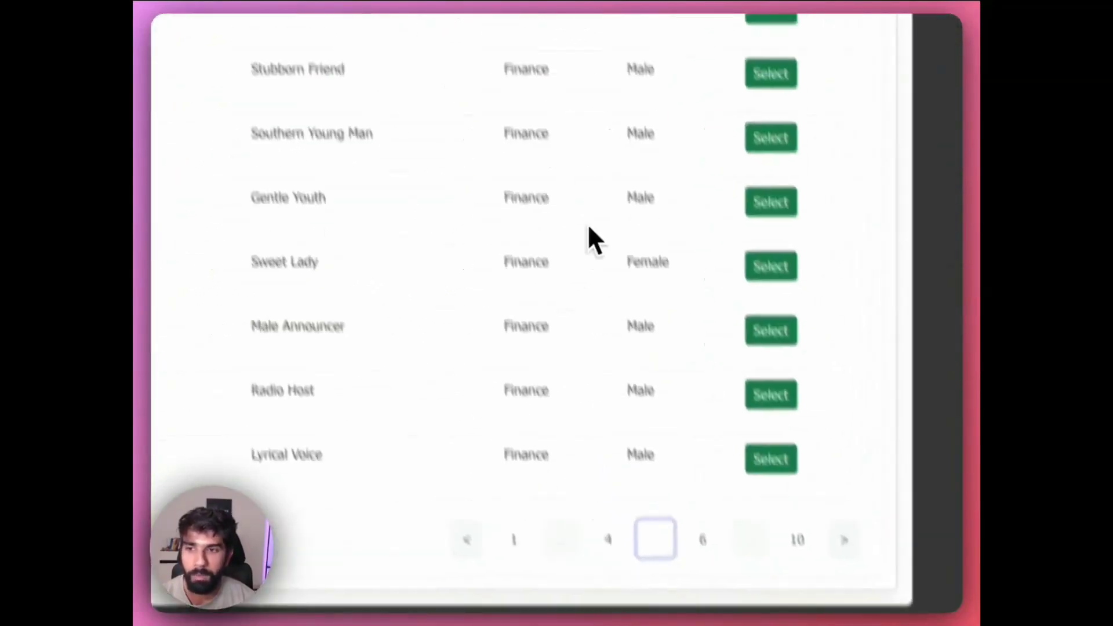
{"action": "left_click", "coordinate": [775, 413]}
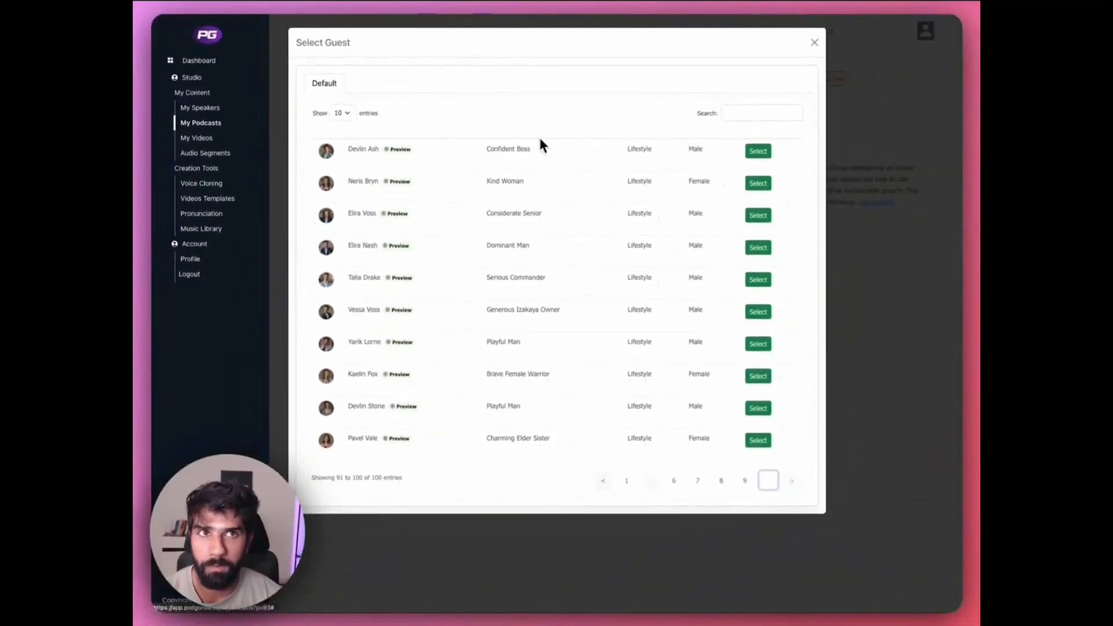
{"action": "left_click", "coordinate": [757, 184]}
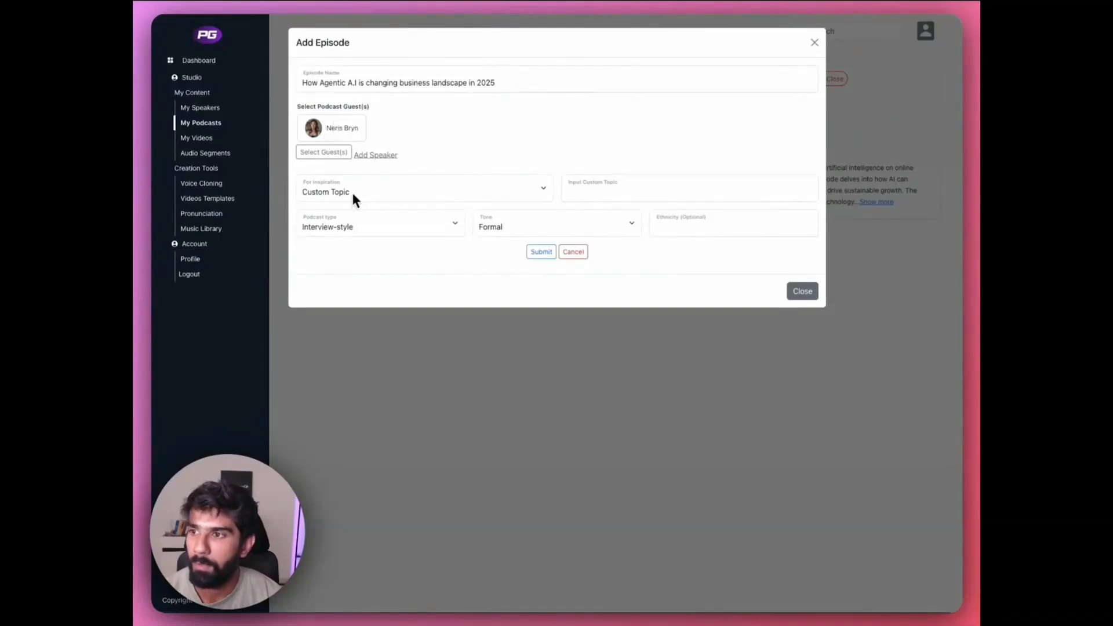
- Try Custom Topic and Video URL as the episode's inspiration source, and set it to Page URL
{"action": "left_click", "coordinate": [402, 195]}
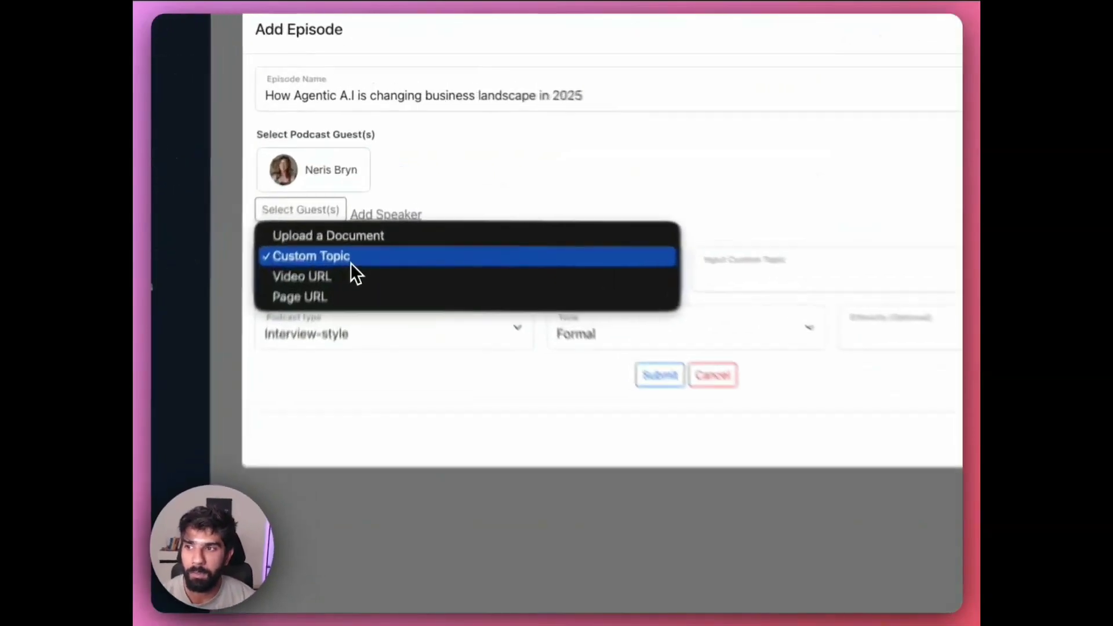
{"action": "left_click", "coordinate": [360, 182]}
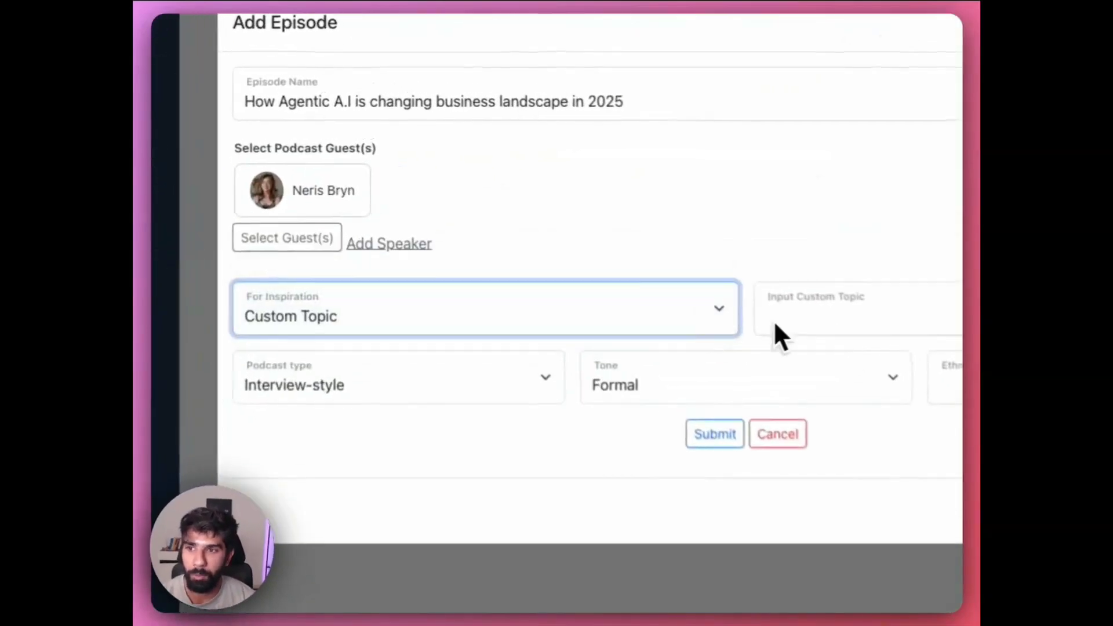
{"action": "left_click", "coordinate": [564, 330]}
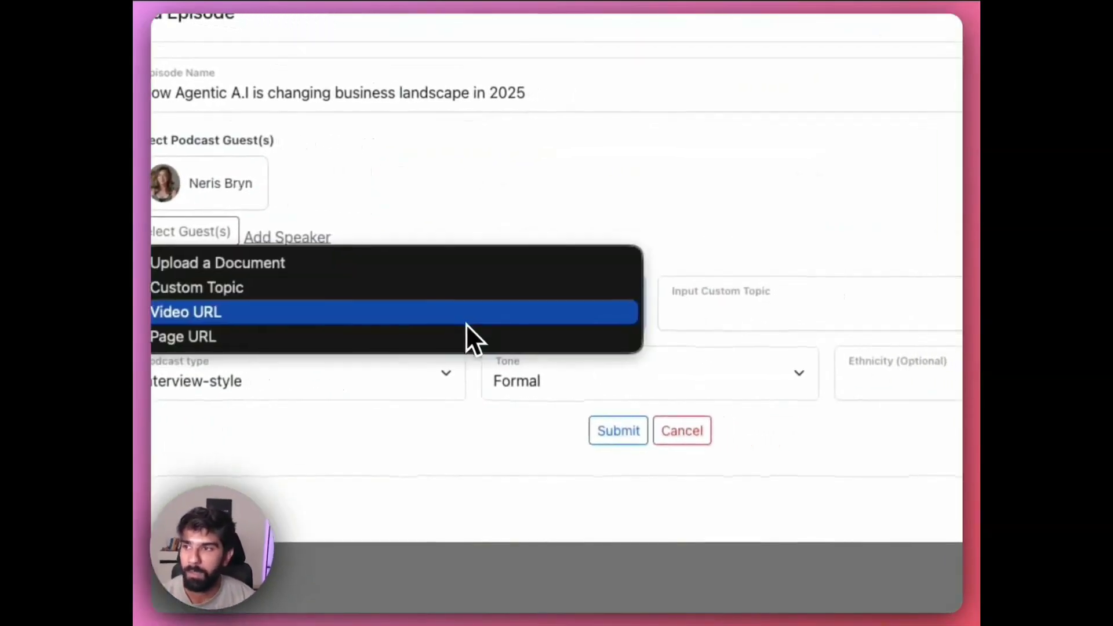
{"action": "left_click", "coordinate": [375, 313]}
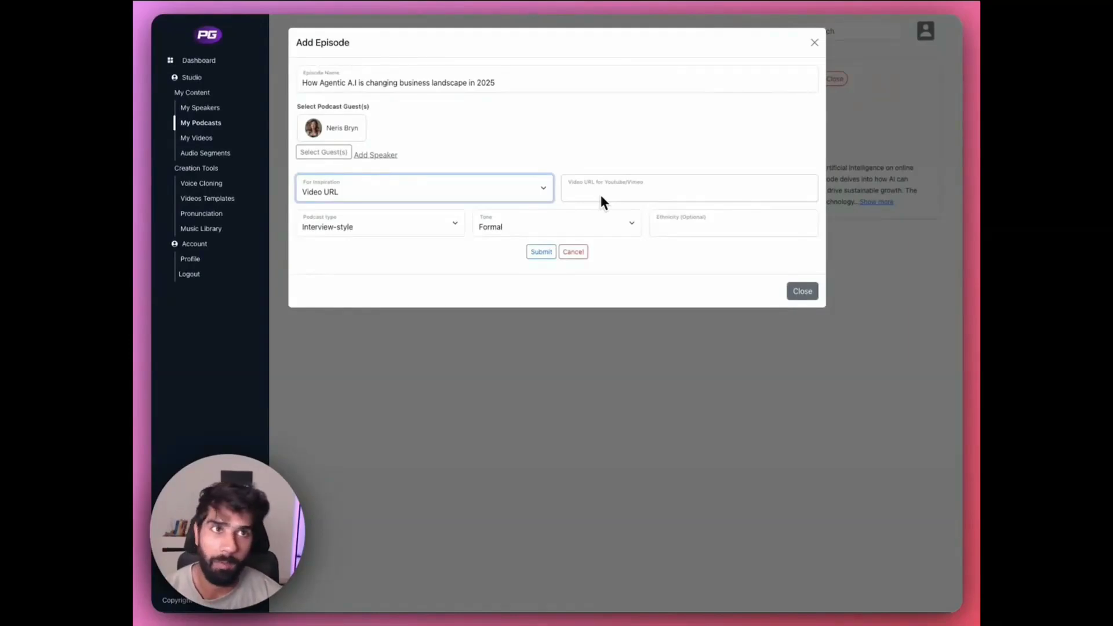
{"action": "left_click", "coordinate": [473, 195]}
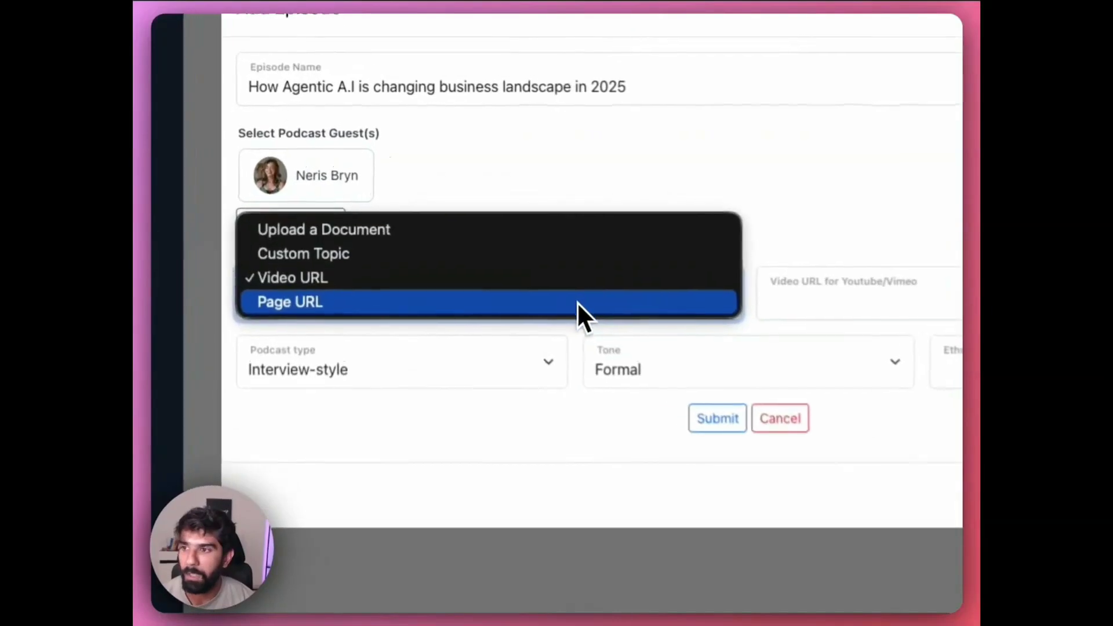
{"action": "left_click", "coordinate": [555, 313]}
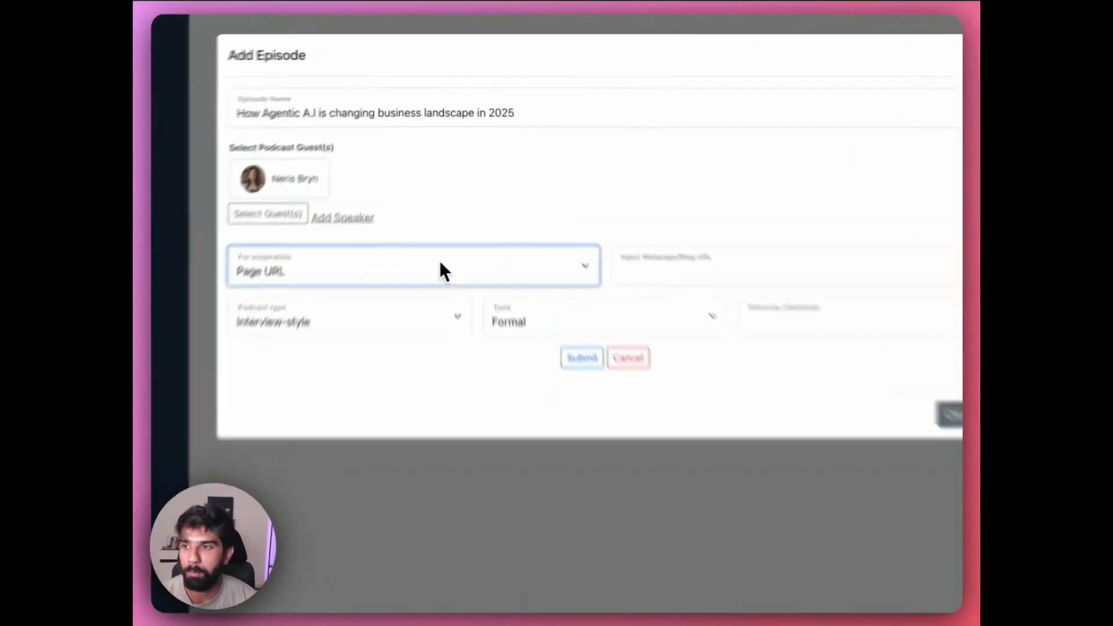
- Set the episode's inspiration to Custom Topic and copy the episode name in as the topic
{"action": "left_click", "coordinate": [443, 192]}
{"action": "left_click", "coordinate": [381, 298]}
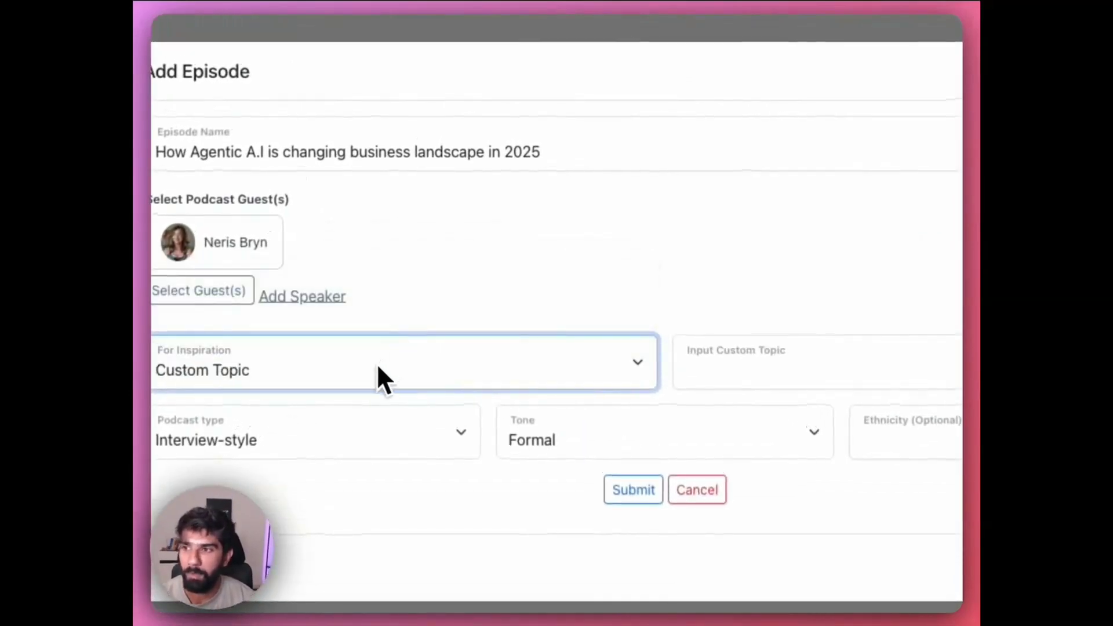
{"action": "left_click", "coordinate": [642, 169]}
{"action": "key", "text": "super+a"}
{"action": "key", "text": "super+c"}
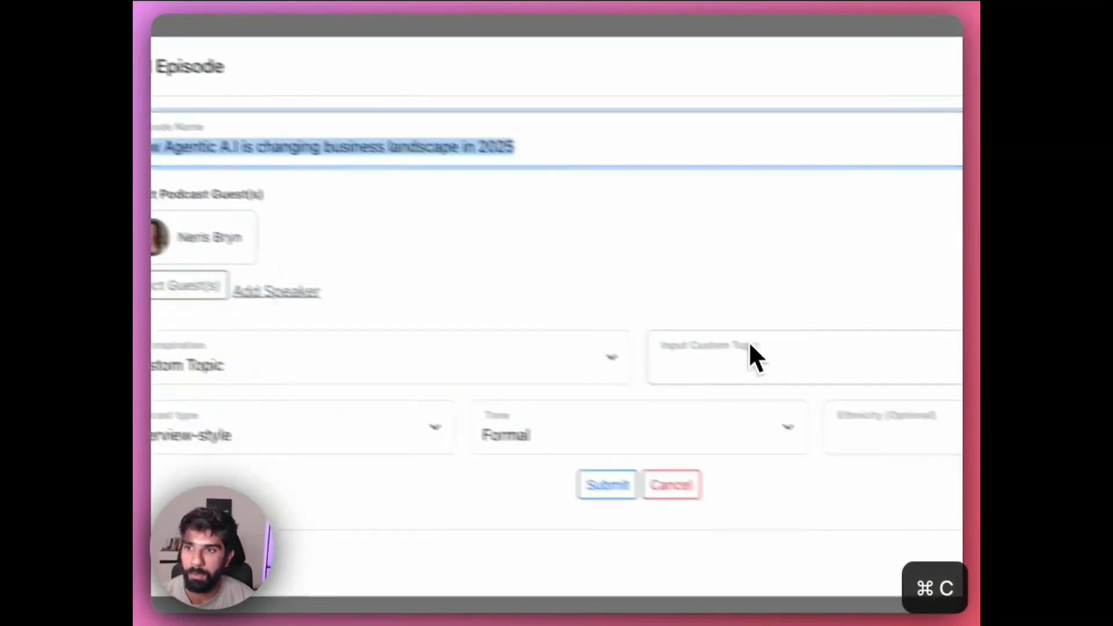
{"action": "left_click", "coordinate": [749, 360]}
{"action": "key", "text": "super+v"}
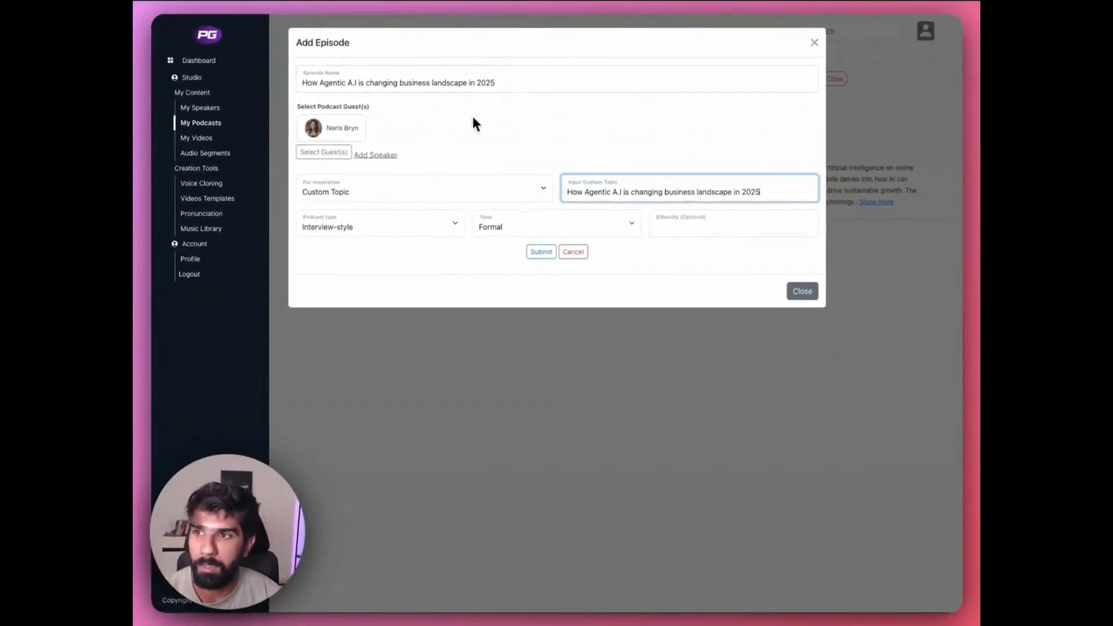
- Set the podcast type to Educational and the tone to Casual, and submit the episode
{"action": "left_click", "coordinate": [429, 229]}
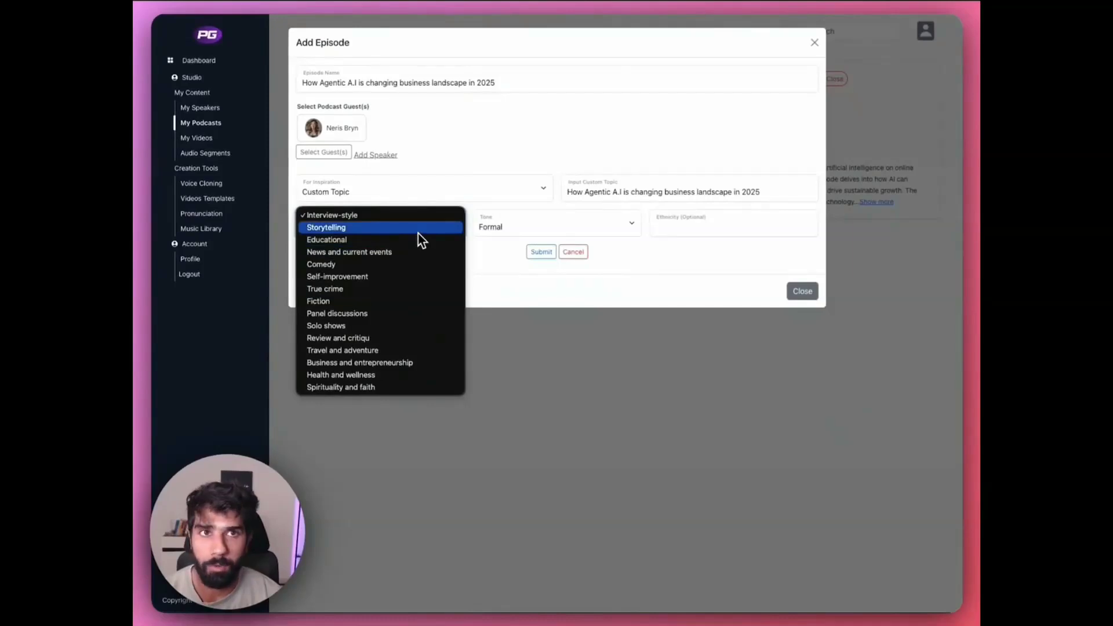
{"action": "left_click", "coordinate": [416, 240]}
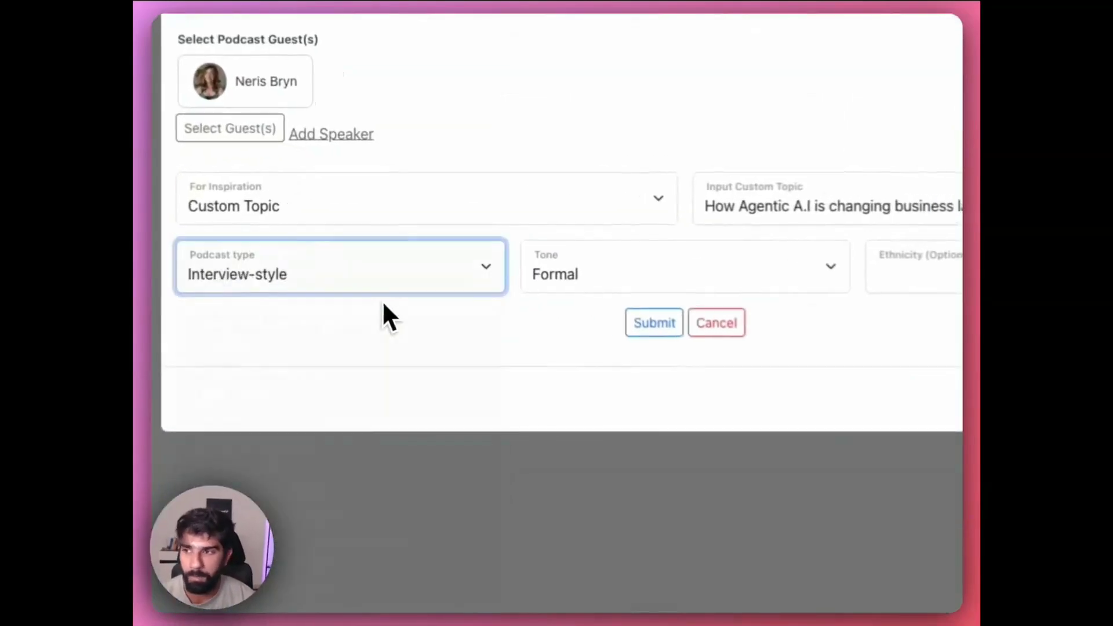
{"action": "left_click", "coordinate": [666, 279]}
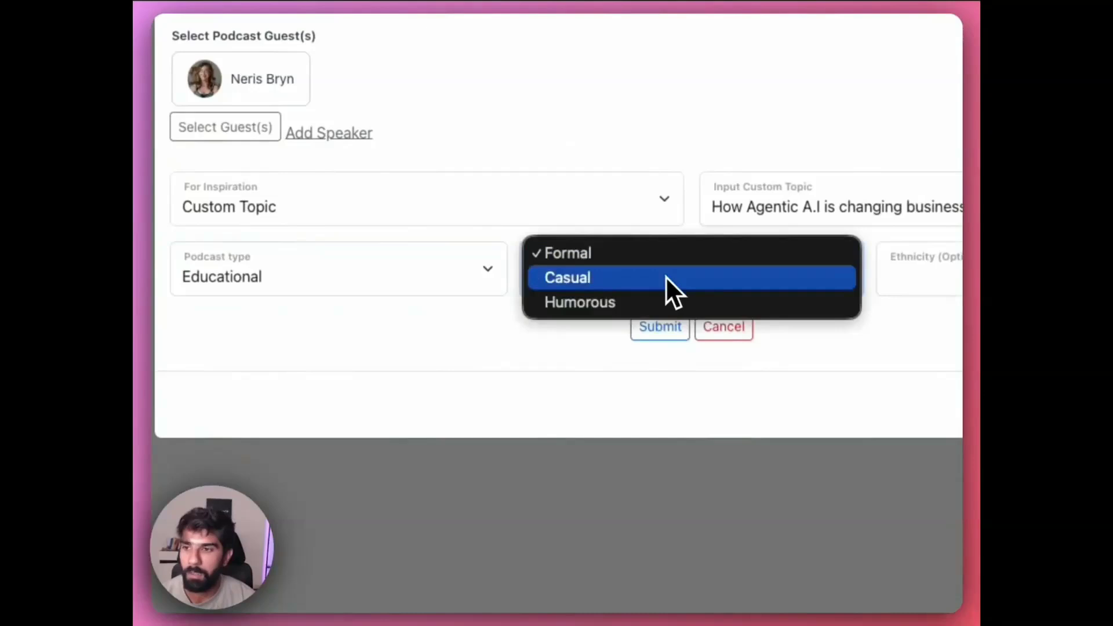
{"action": "left_click", "coordinate": [617, 280]}
{"action": "left_click", "coordinate": [658, 335]}
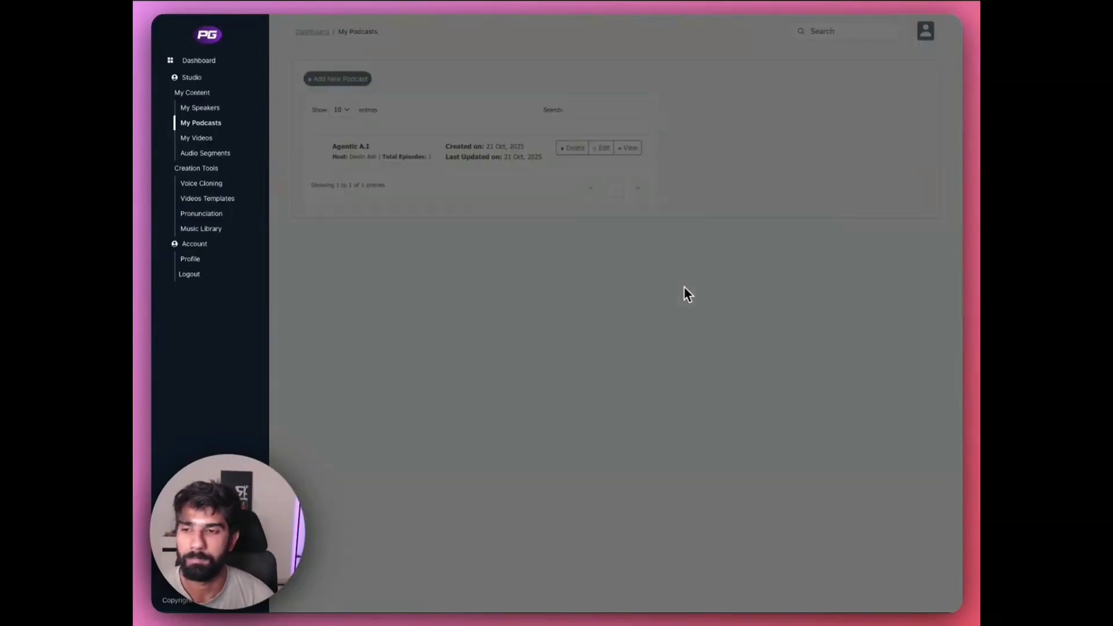
- Open the new episode and read its generated script through to the last line, enlarging line boxes where text is cut off
{"action": "left_click", "coordinate": [684, 286]}
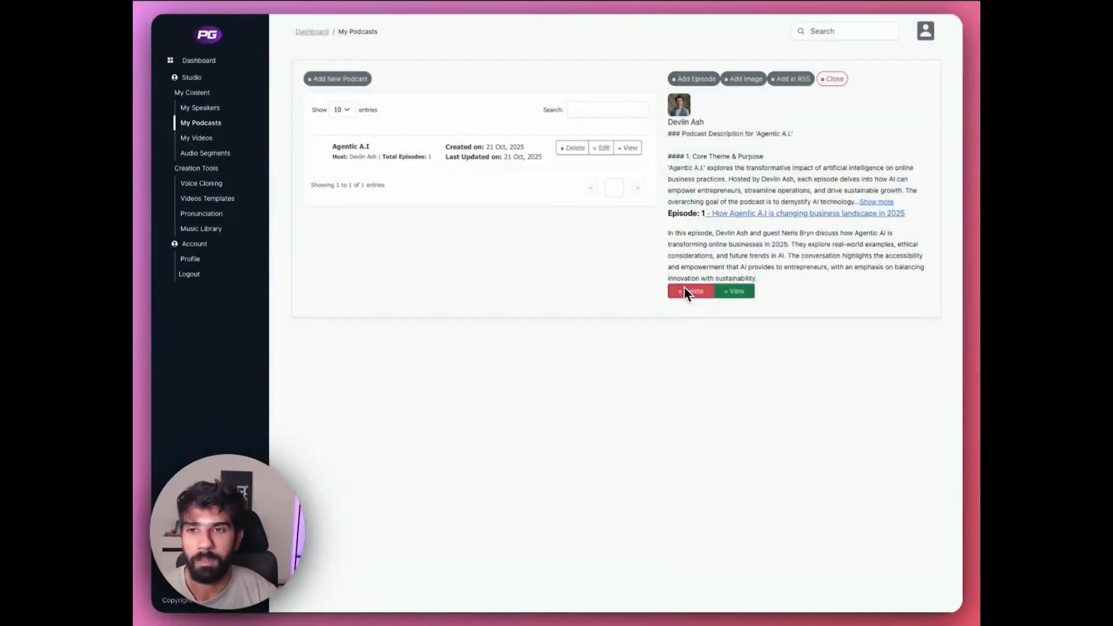
{"action": "left_click", "coordinate": [741, 294]}
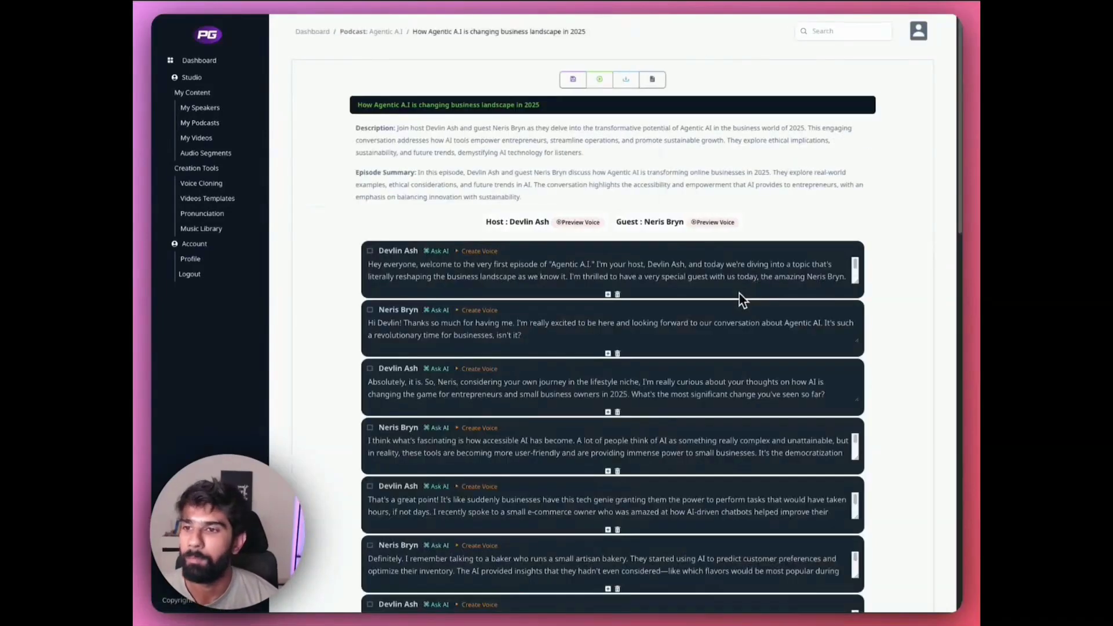
{"action": "scroll", "coordinate": [342, 225], "scroll_direction": "down", "scroll_amount": 1}
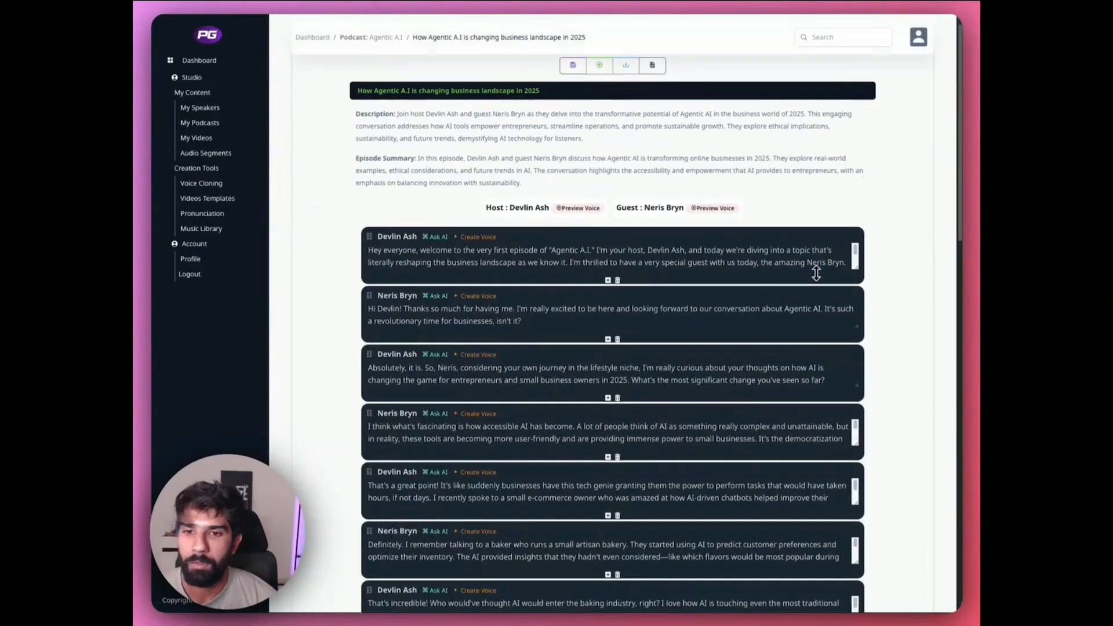
{"action": "left_click_drag", "start_coordinate": [856, 267], "coordinate": [857, 289]}
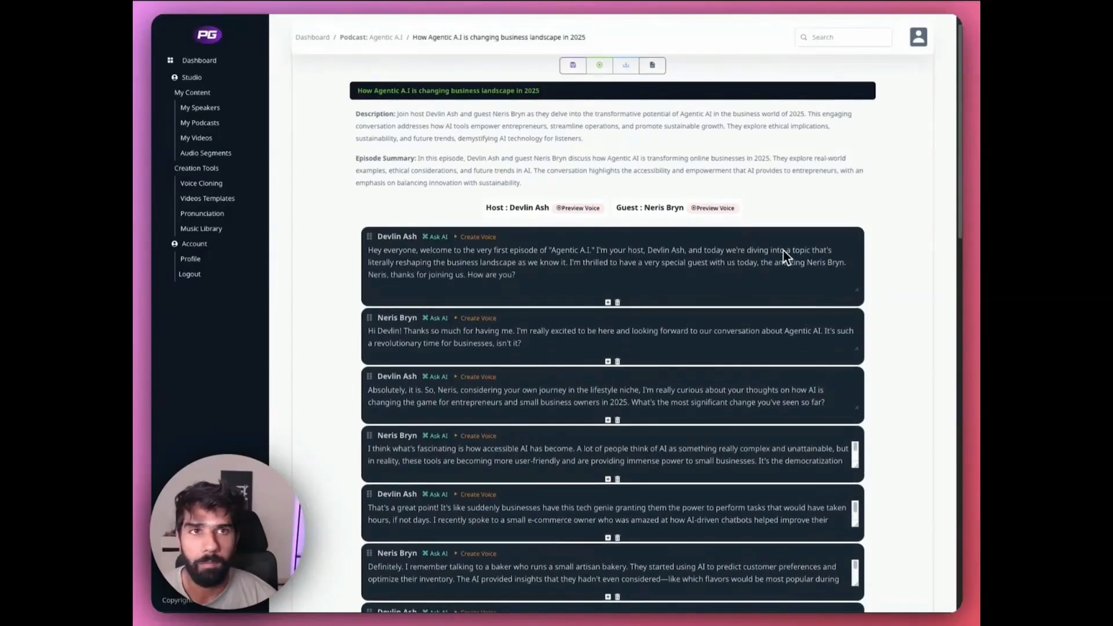
{"action": "scroll", "coordinate": [800, 255], "scroll_direction": "down", "scroll_amount": 5}
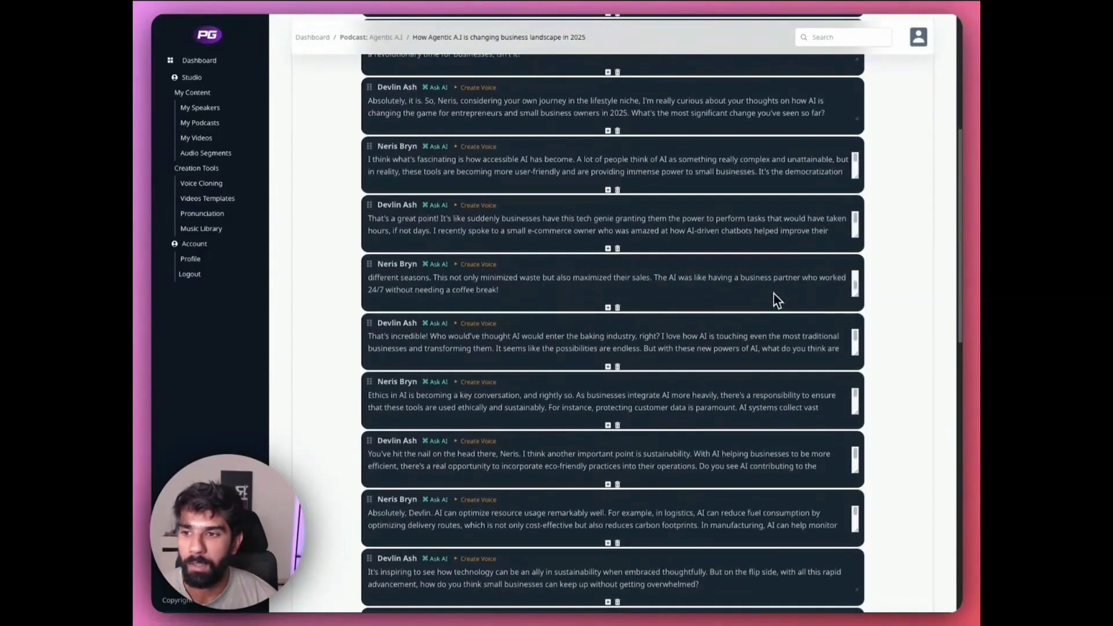
{"action": "scroll", "coordinate": [887, 270], "scroll_direction": "down", "scroll_amount": 10}
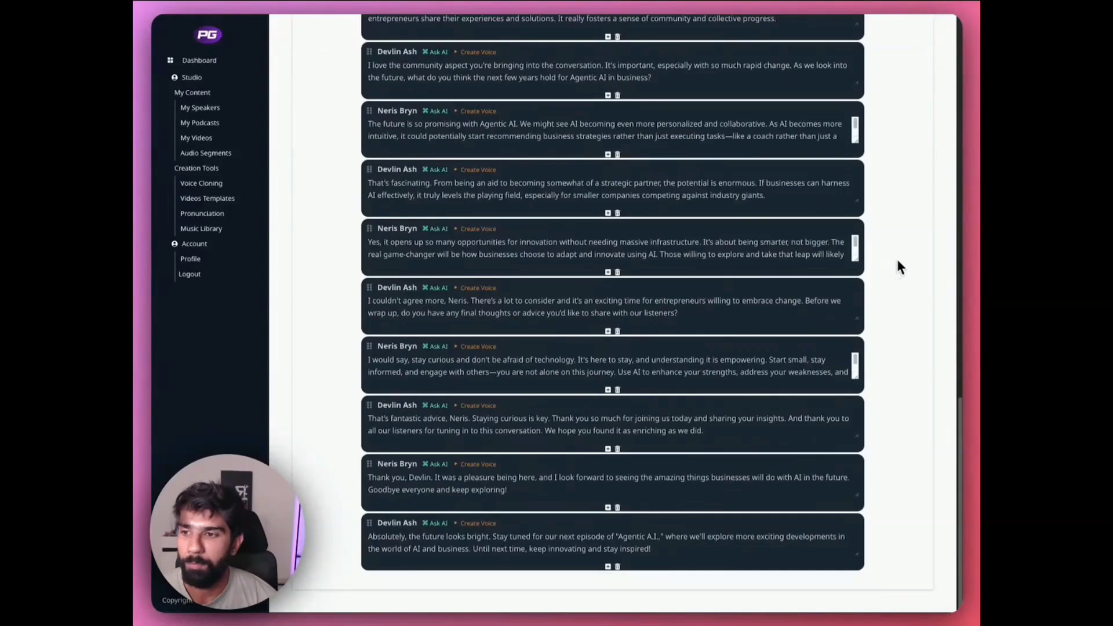
{"action": "left_click_drag", "start_coordinate": [856, 326], "coordinate": [849, 348]}
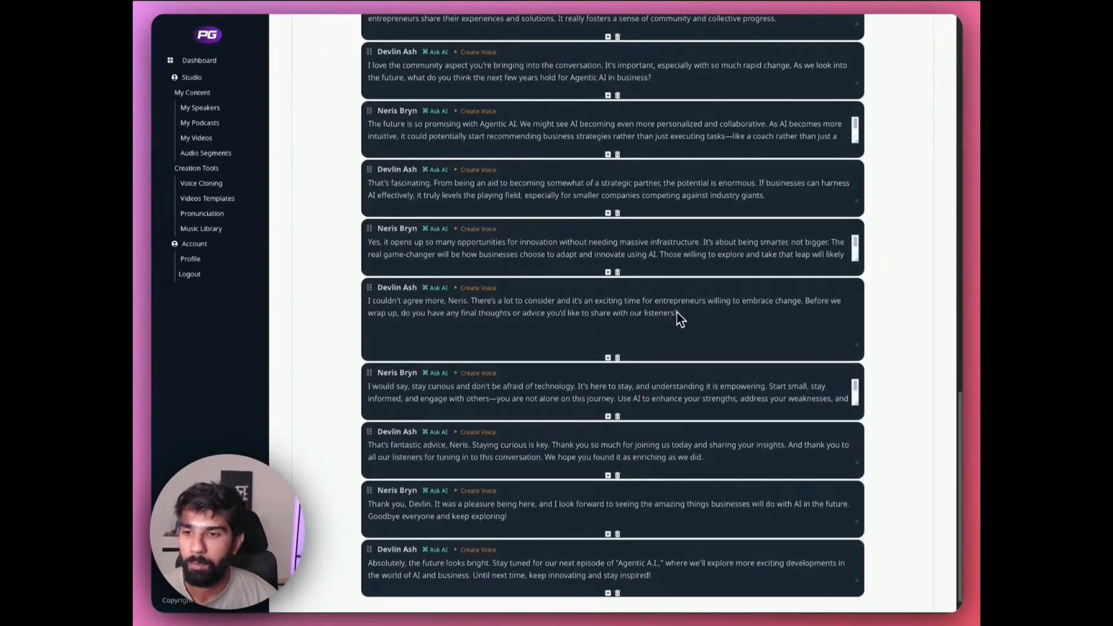
{"action": "scroll", "coordinate": [696, 316], "scroll_direction": "up", "scroll_amount": 1}
{"action": "scroll", "coordinate": [623, 278], "scroll_direction": "up", "scroll_amount": 15}
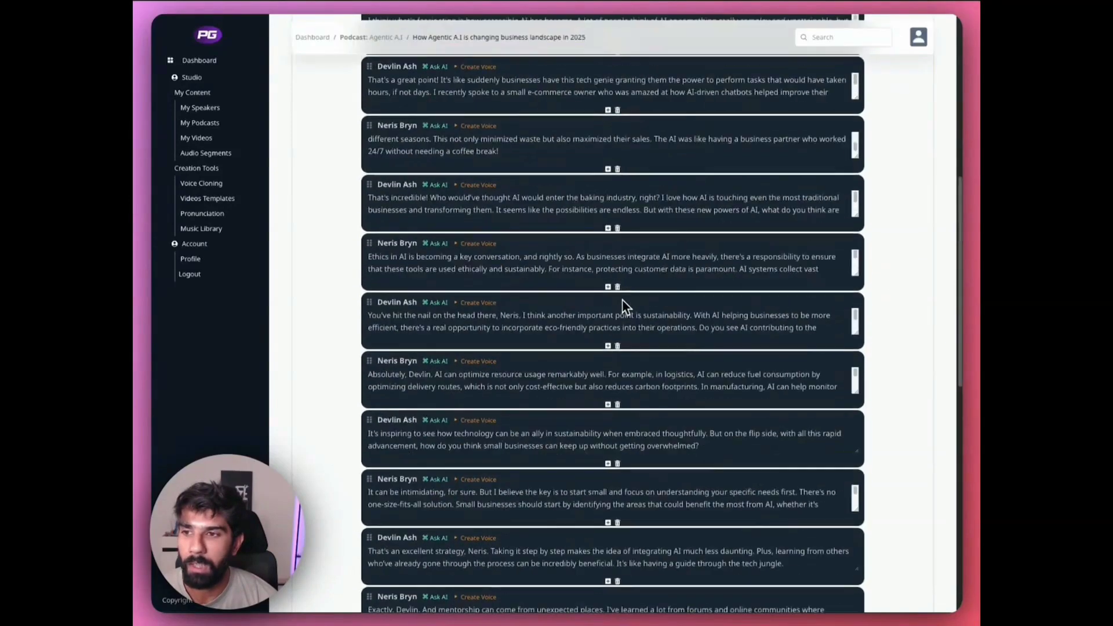
{"action": "scroll", "coordinate": [487, 272], "scroll_direction": "up", "scroll_amount": 5}
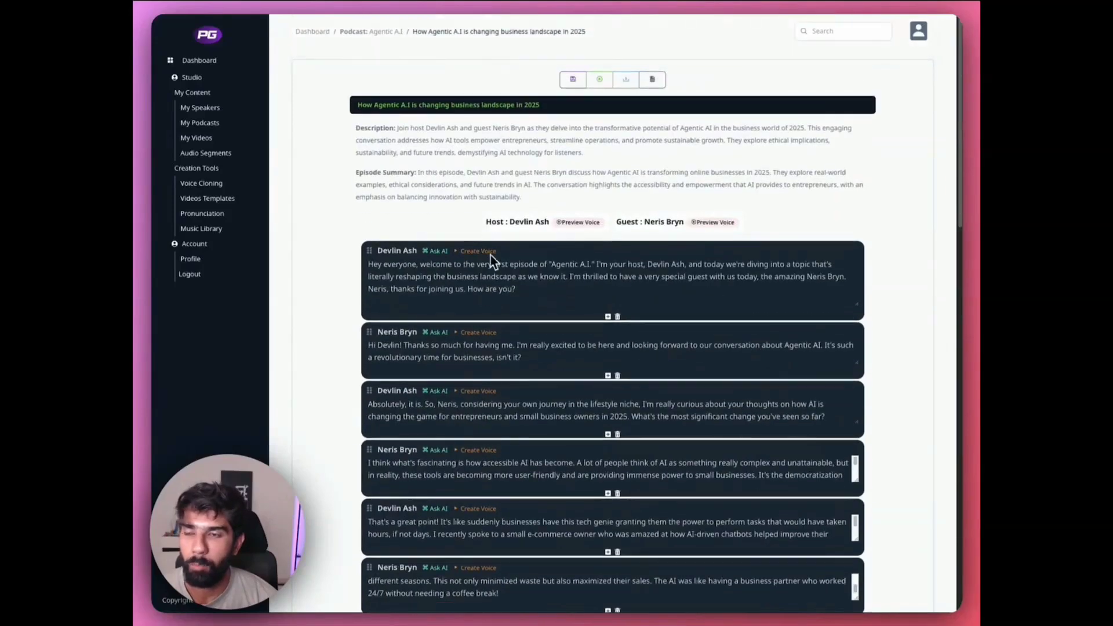
- Duplicate the host's opening line and change the copy's speaker to the guest
{"action": "scroll", "coordinate": [537, 262], "scroll_direction": "down", "scroll_amount": 1}
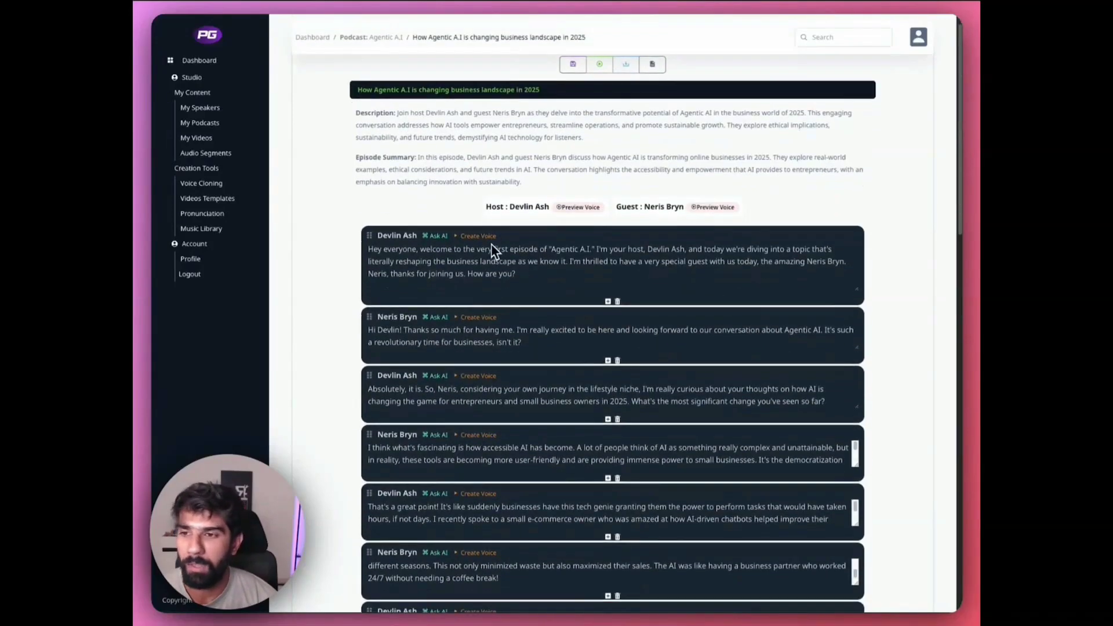
{"action": "left_click", "coordinate": [608, 302]}
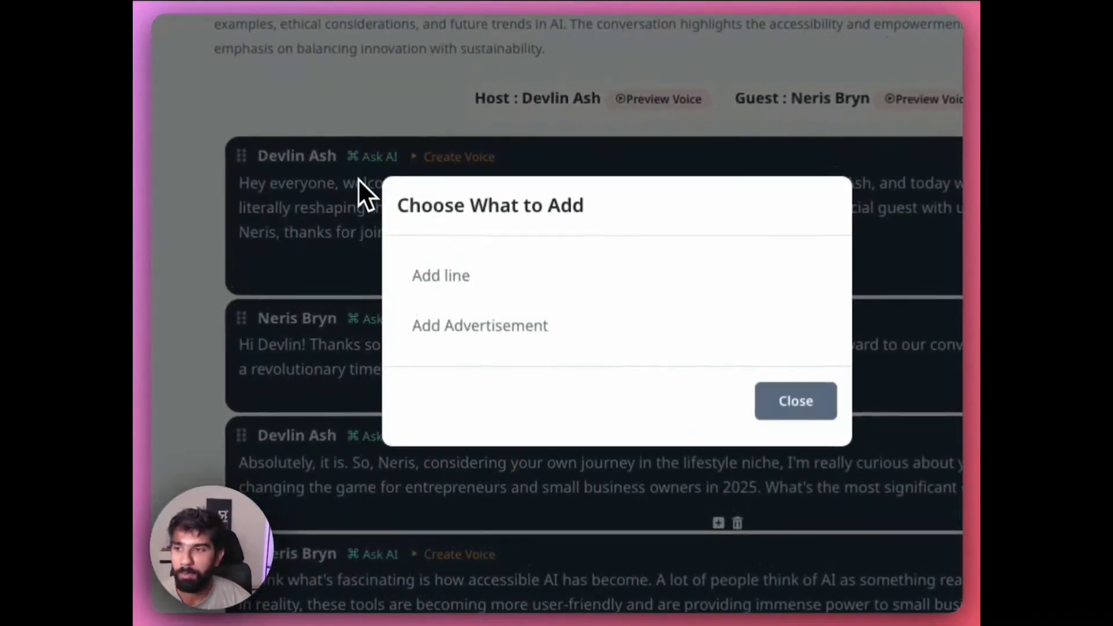
{"action": "left_click", "coordinate": [444, 281]}
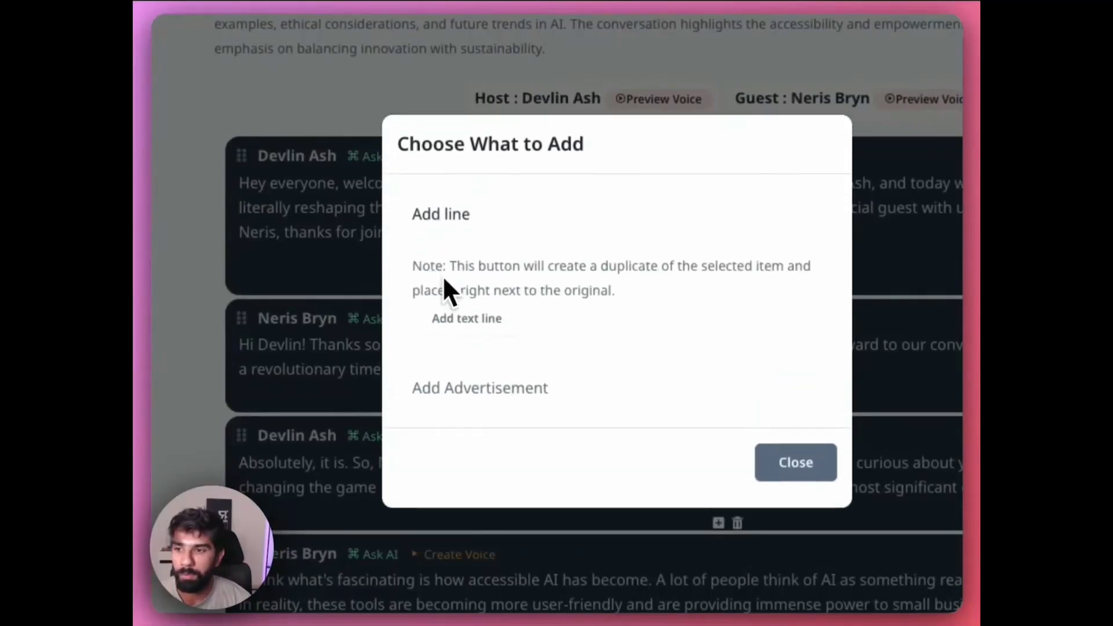
{"action": "left_click", "coordinate": [466, 325]}
{"action": "left_click", "coordinate": [765, 462]}
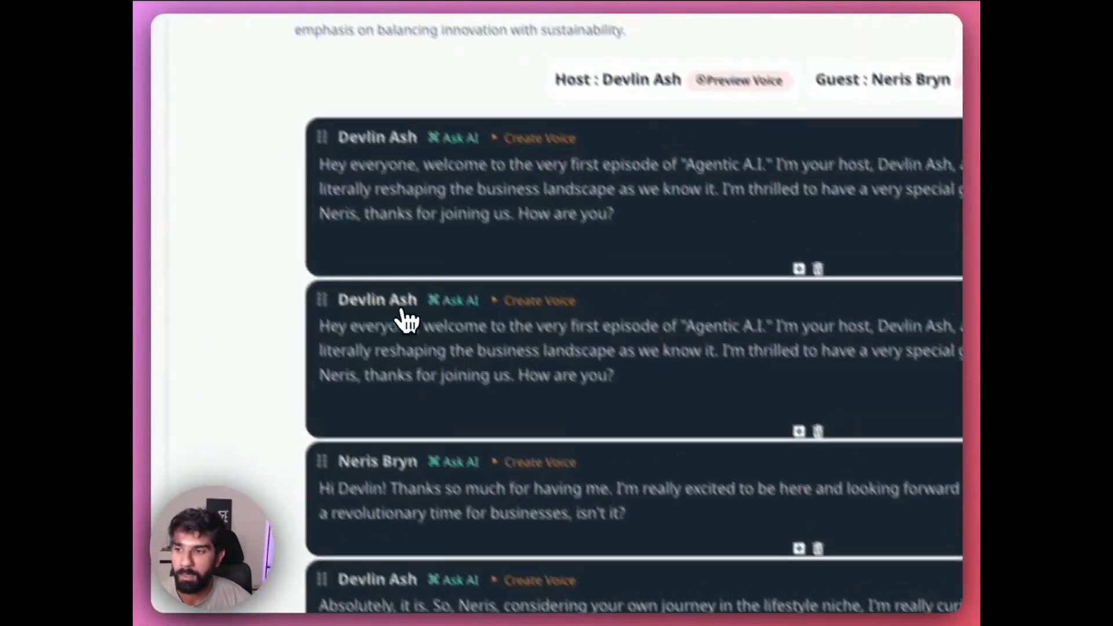
{"action": "left_click", "coordinate": [402, 310]}
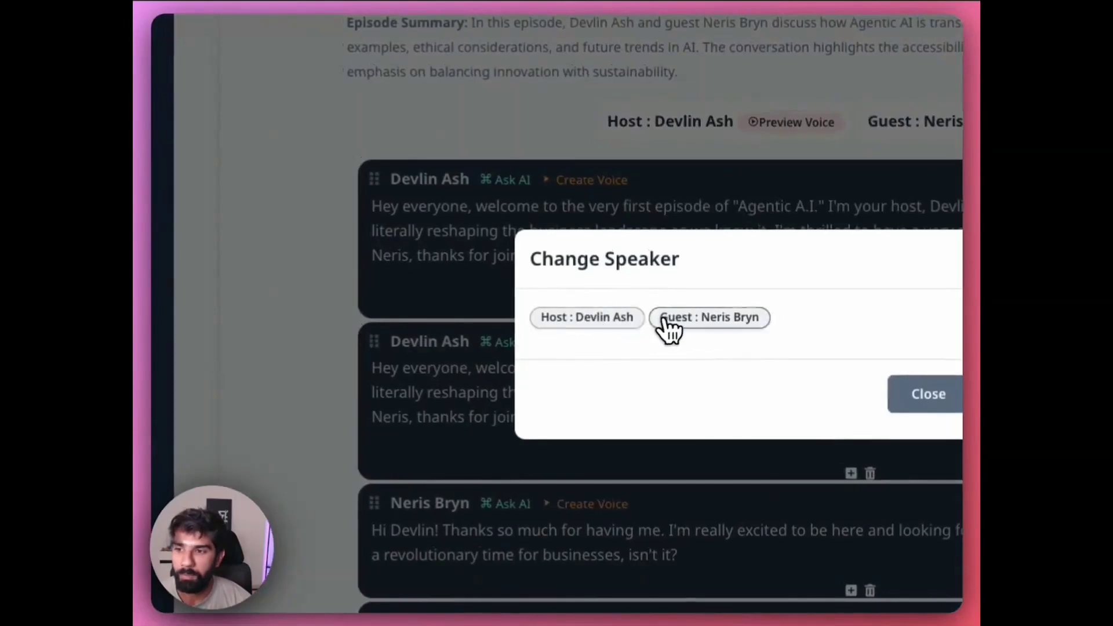
{"action": "left_click", "coordinate": [608, 275]}
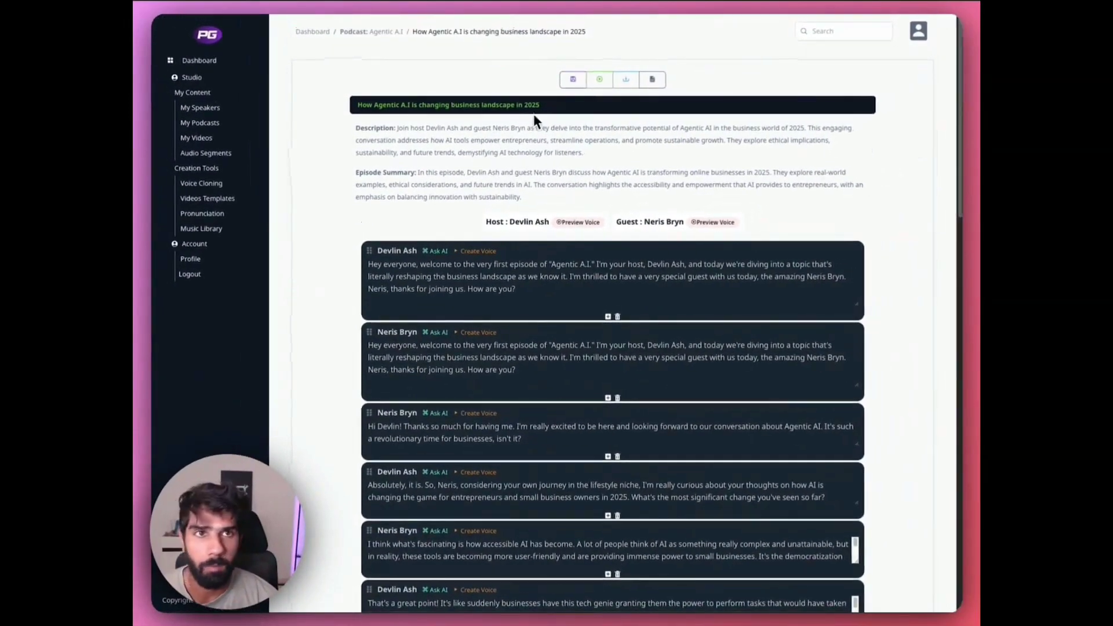
- Delete the duplicated opening line assigned to the guest, and check the options for adding a line or advertisement
{"action": "scroll", "coordinate": [505, 179], "scroll_direction": "down", "scroll_amount": 1}
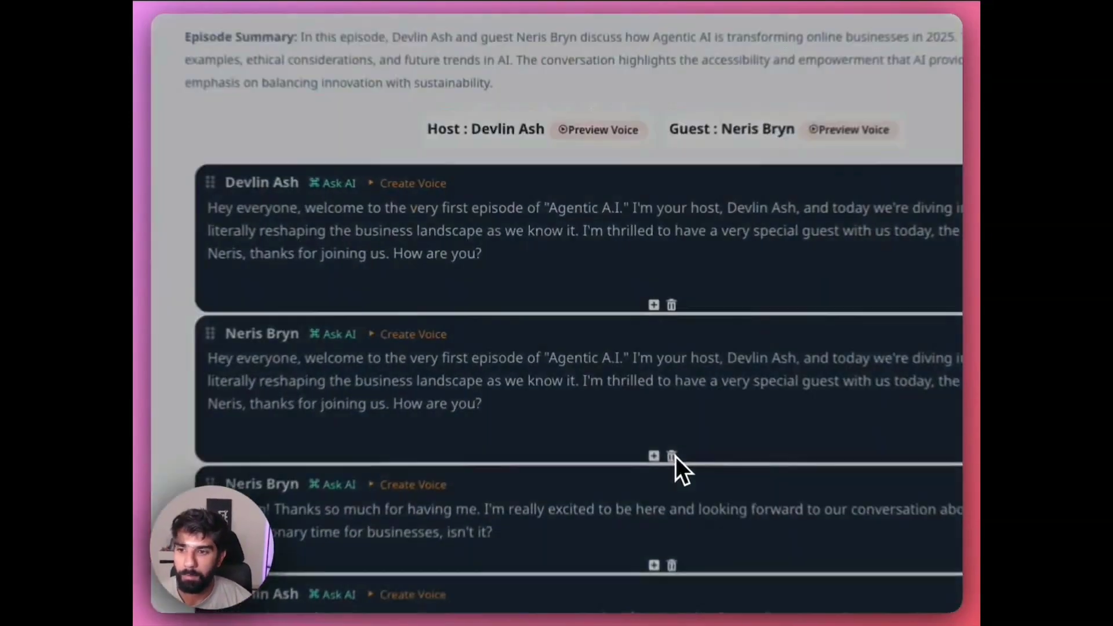
{"action": "left_click", "coordinate": [618, 359]}
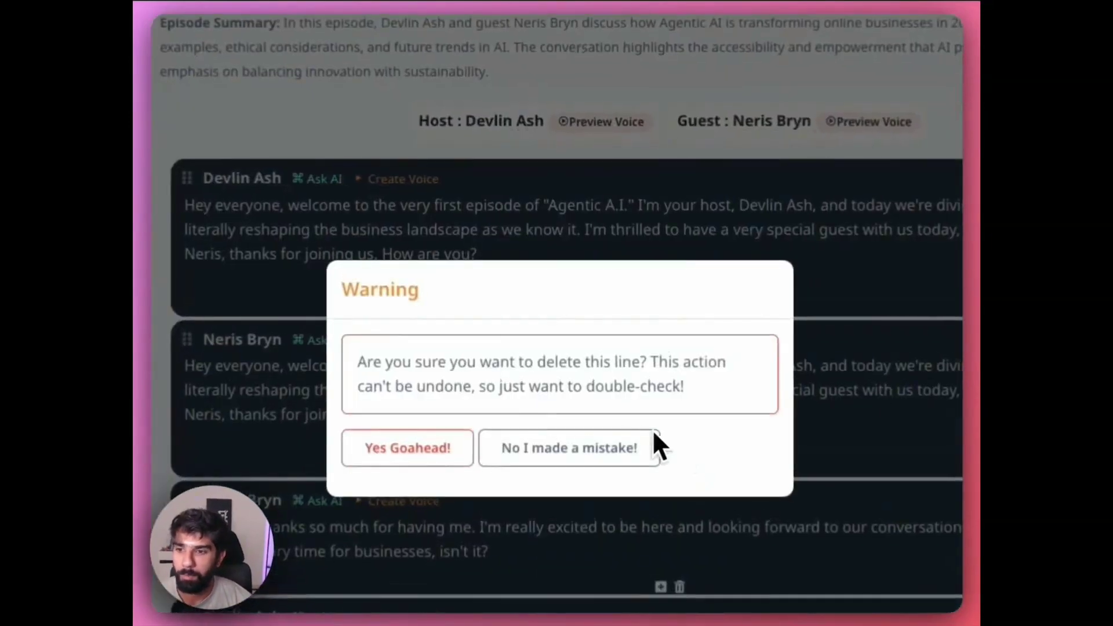
{"action": "left_click", "coordinate": [429, 455]}
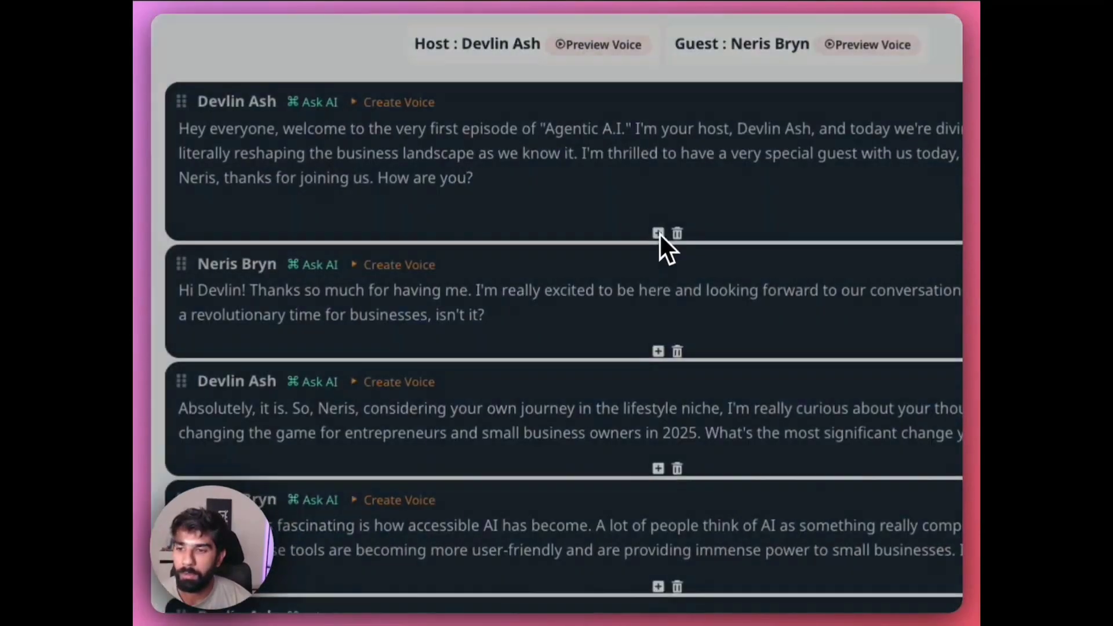
{"action": "left_click", "coordinate": [527, 440]}
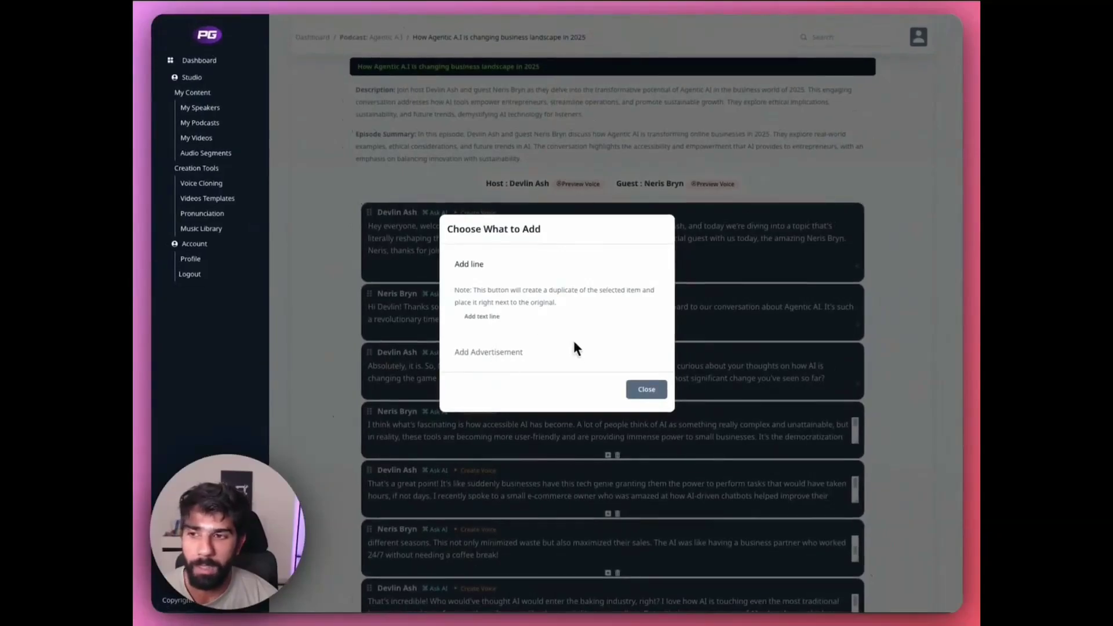
{"action": "left_click", "coordinate": [648, 392]}
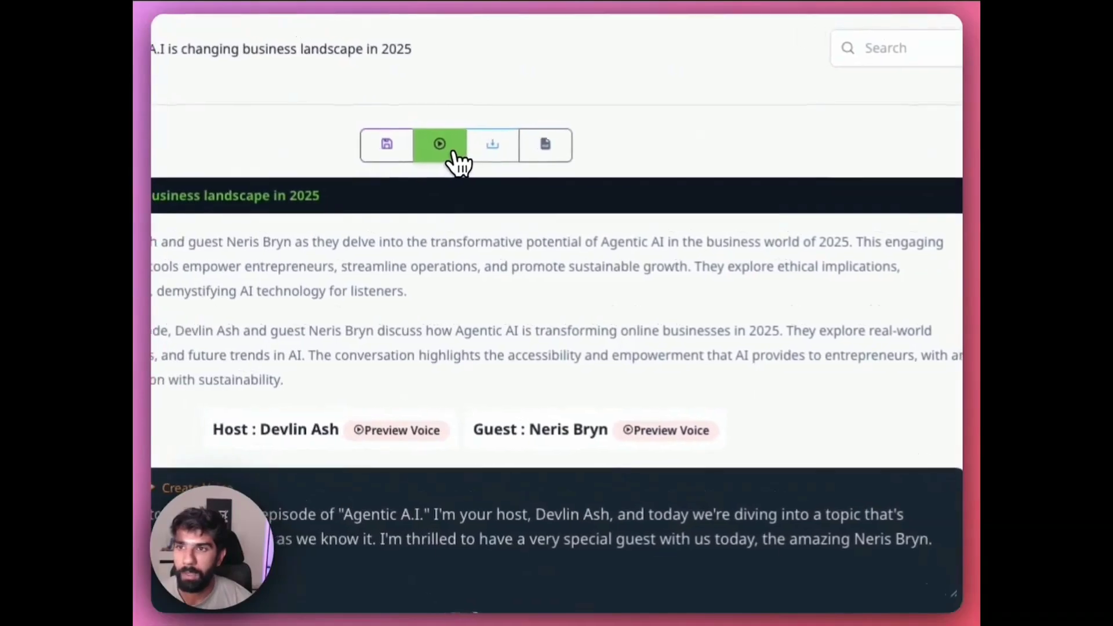
- Generate the voices by playing the whole episode, pause on the host's opening line, and stop playback
{"action": "left_click", "coordinate": [440, 151]}
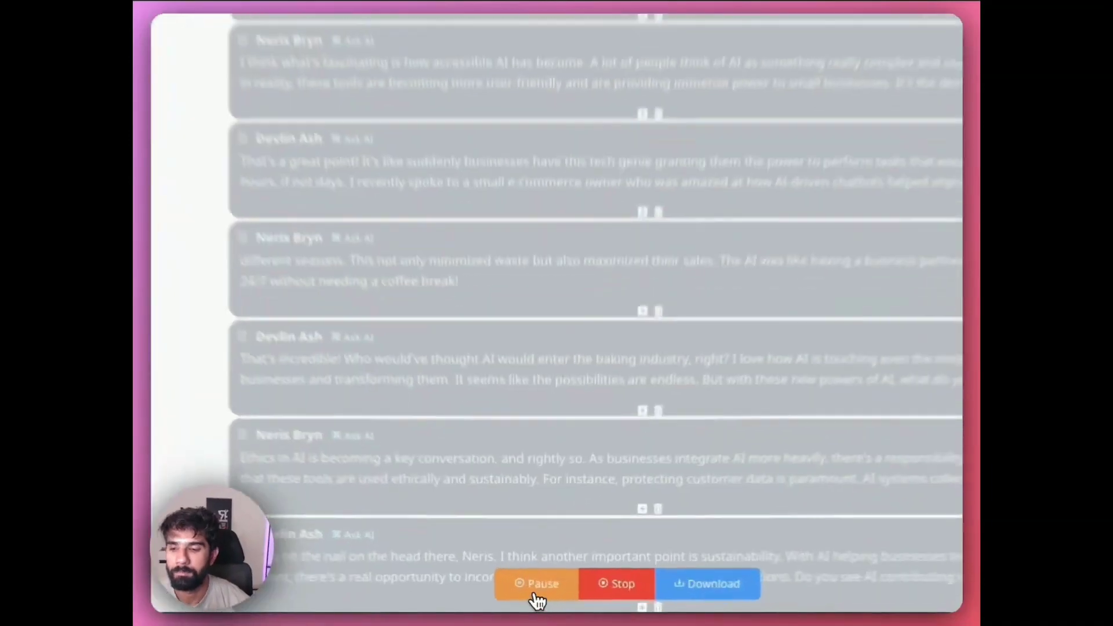
{"action": "left_click", "coordinate": [542, 595]}
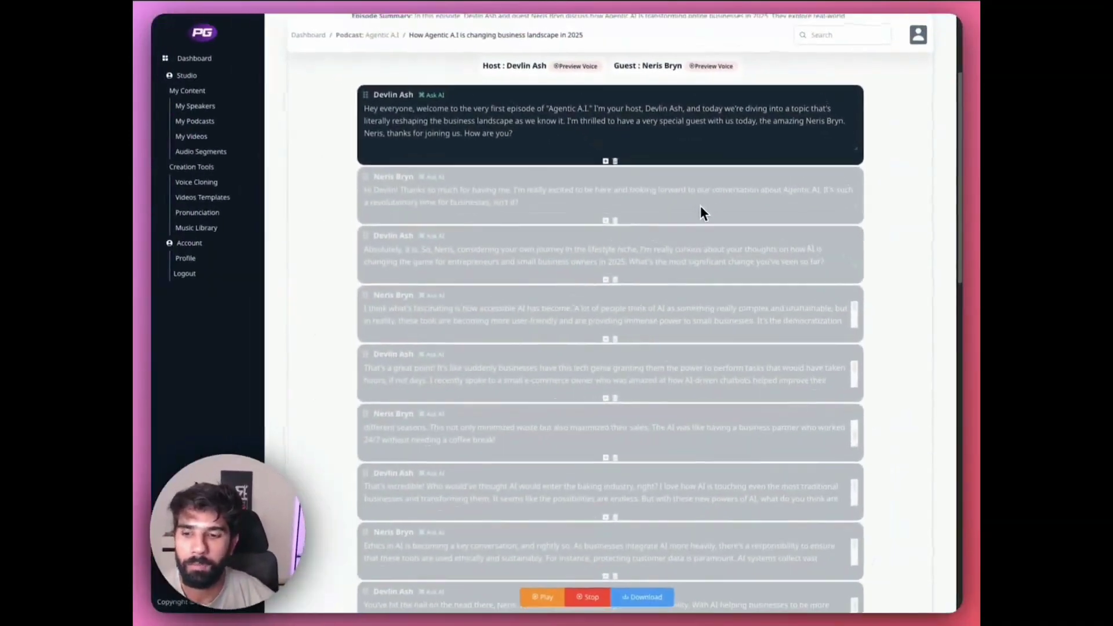
{"action": "scroll", "coordinate": [700, 205], "scroll_direction": "up", "scroll_amount": 3}
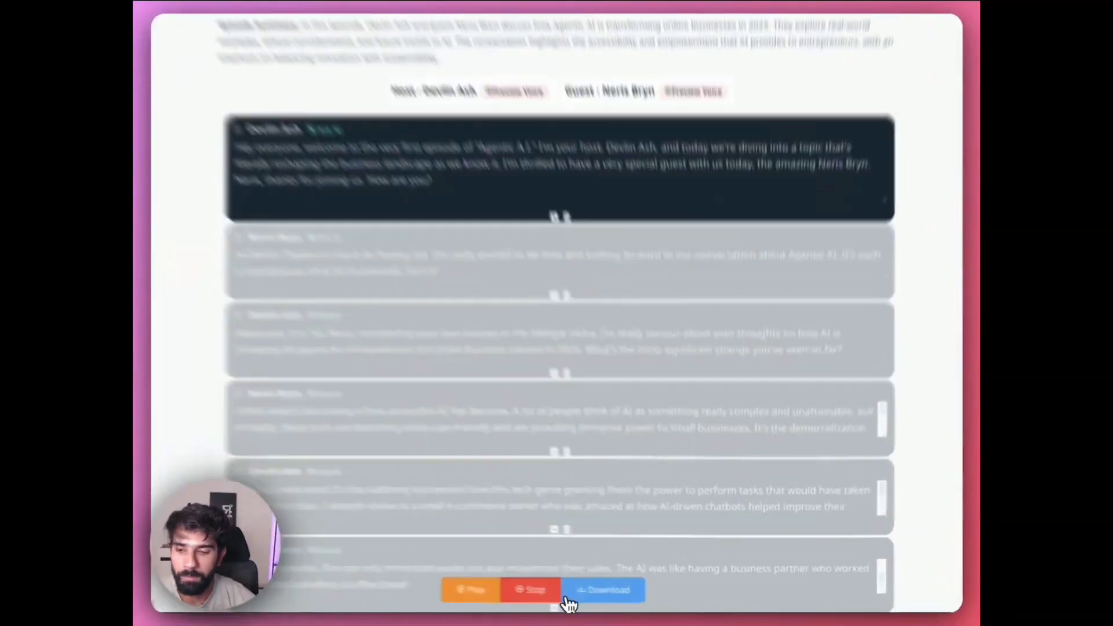
{"action": "left_click", "coordinate": [596, 597]}
- Look over the voiced lines, save the episode's script, and return to the podcast list
{"action": "scroll", "coordinate": [701, 359], "scroll_direction": "down", "scroll_amount": 5}
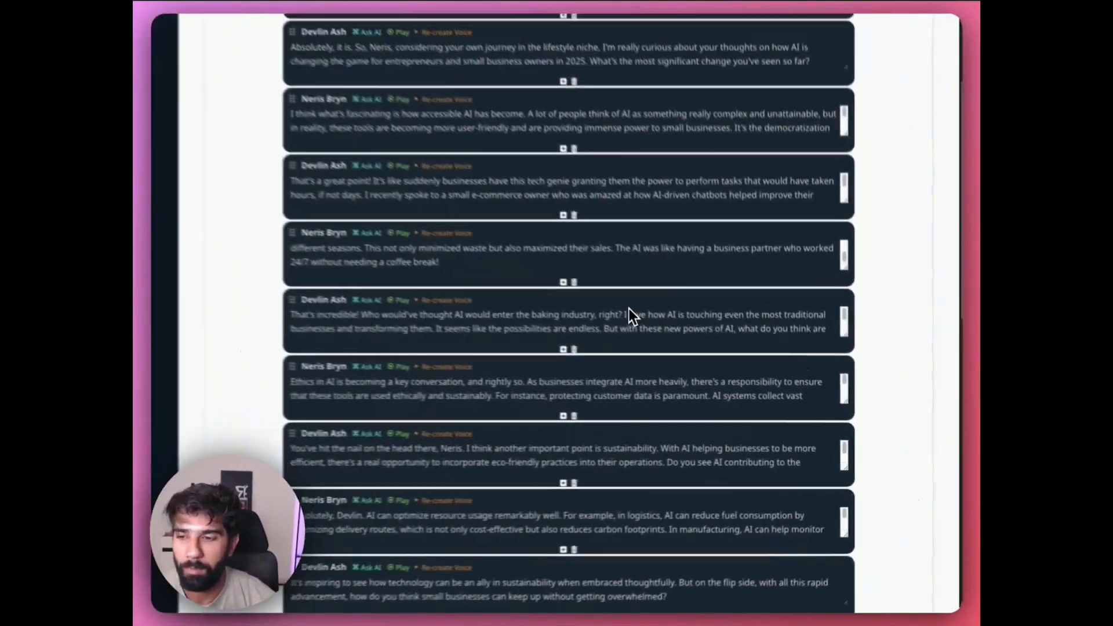
{"action": "scroll", "coordinate": [655, 191], "scroll_direction": "down", "scroll_amount": 6}
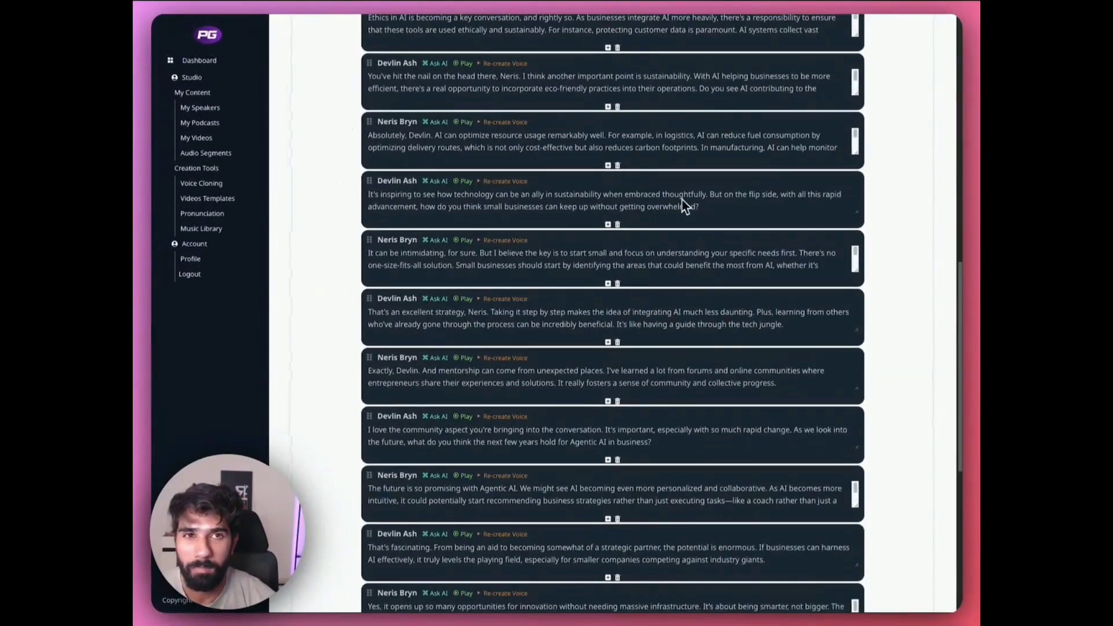
{"action": "scroll", "coordinate": [700, 209], "scroll_direction": "up", "scroll_amount": 3}
{"action": "scroll", "coordinate": [698, 308], "scroll_direction": "up", "scroll_amount": 9}
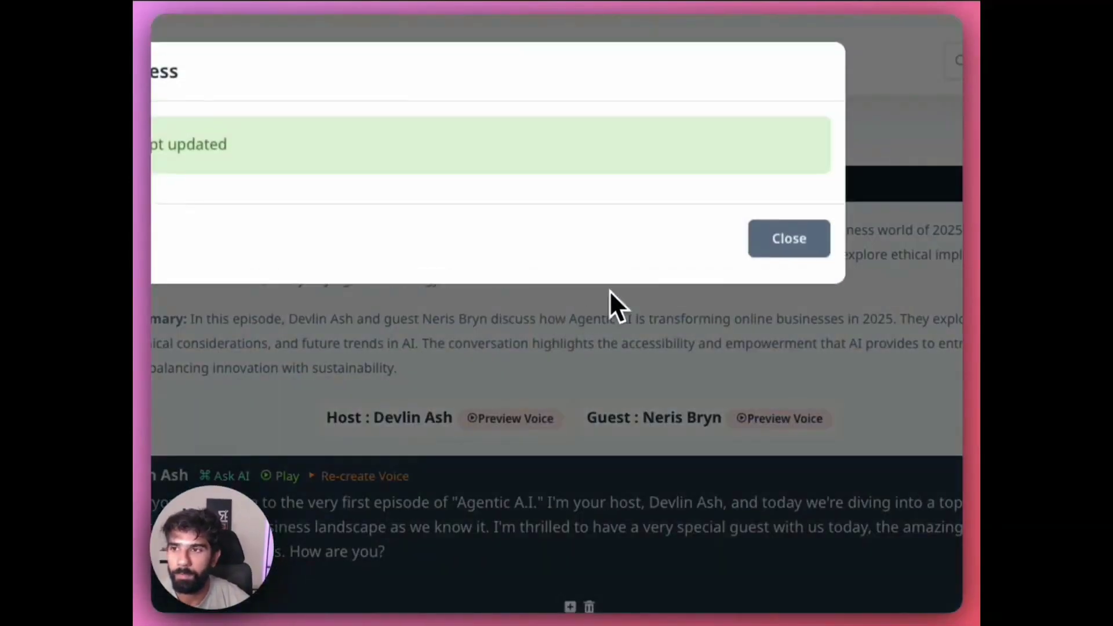
{"action": "left_click", "coordinate": [768, 238]}
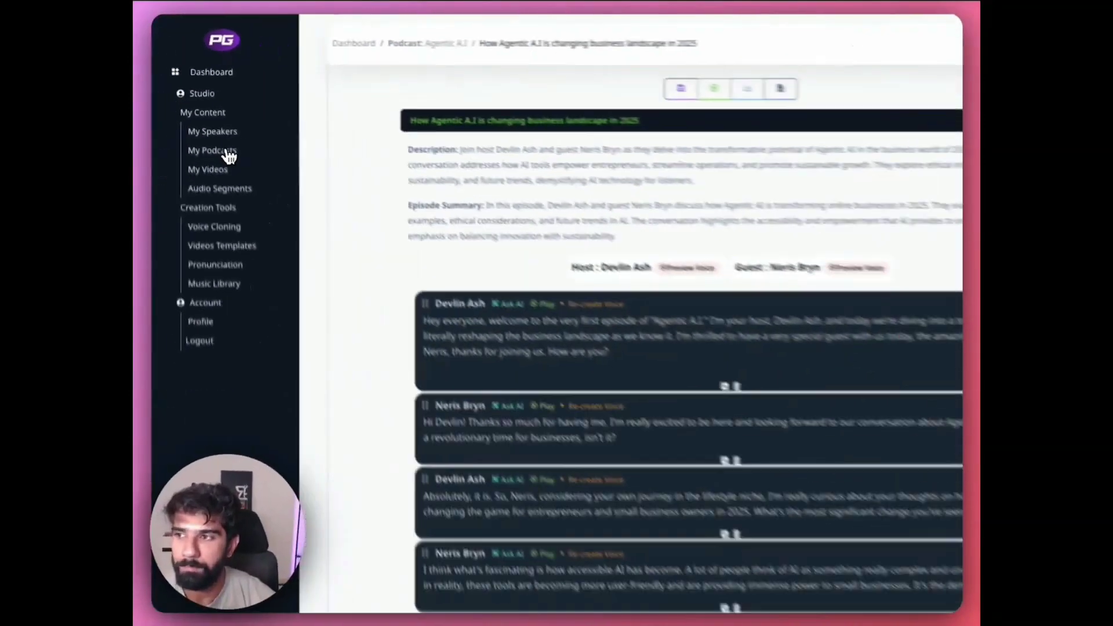
{"action": "left_click", "coordinate": [262, 236]}
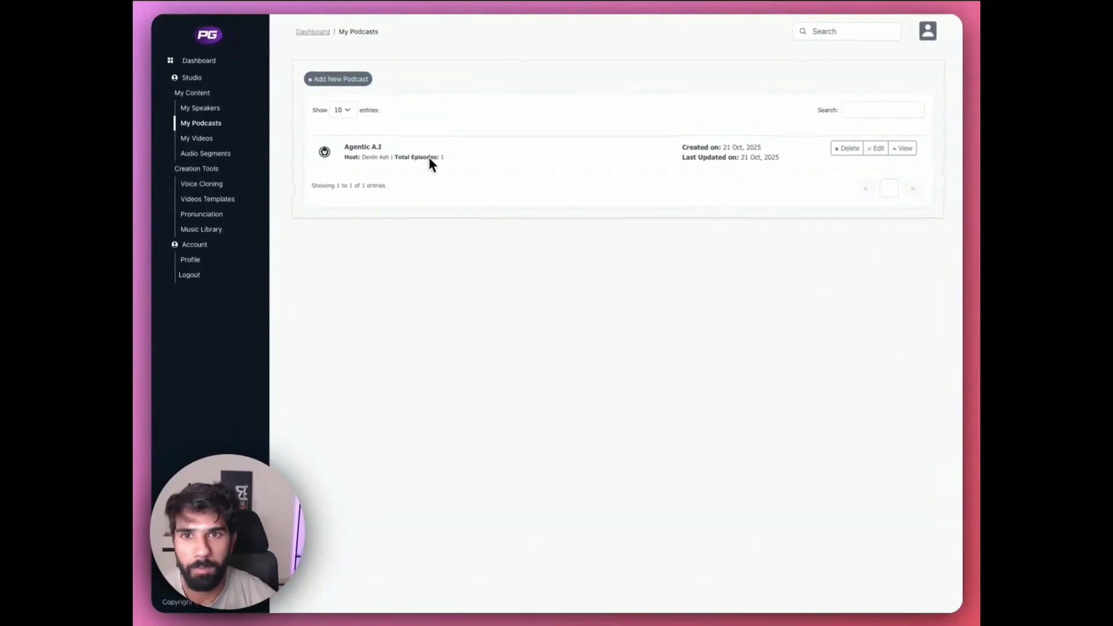
- View the Agentic A.I podcast's details, check its RSS setup with all episodes selected, and dismiss the RSS and new-episode dialogs without saving
{"action": "left_click", "coordinate": [899, 150]}
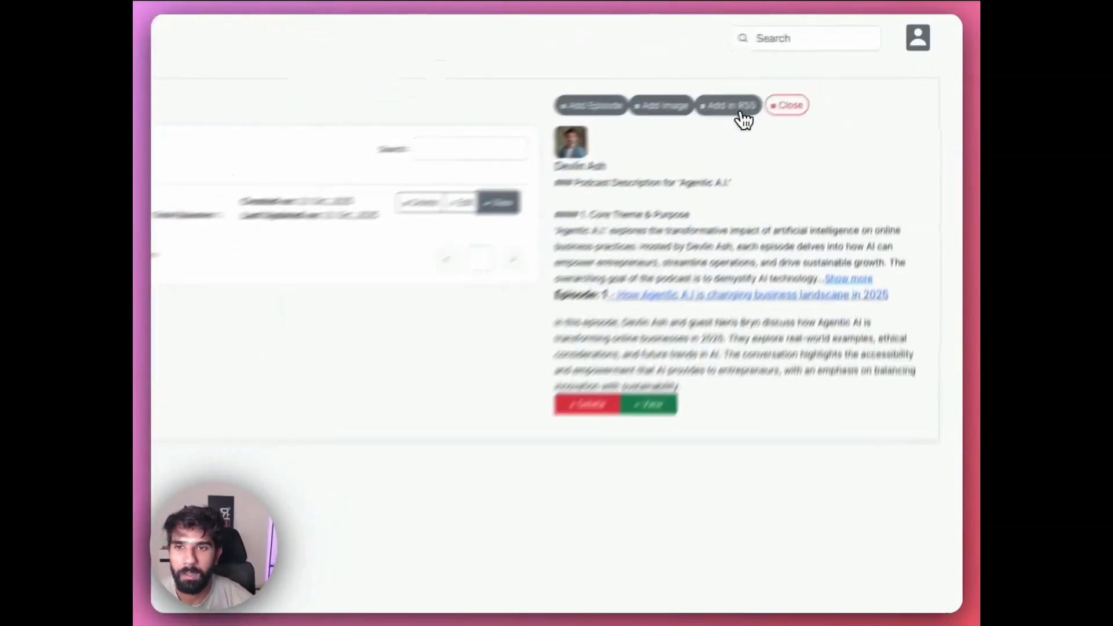
{"action": "left_click", "coordinate": [801, 79]}
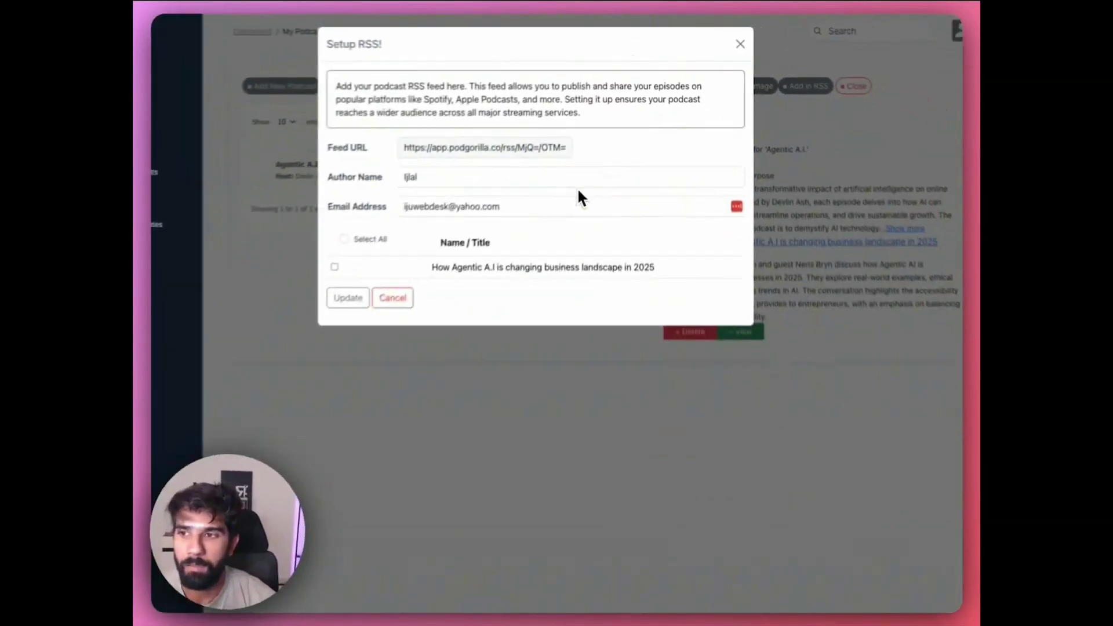
{"action": "left_click", "coordinate": [393, 213]}
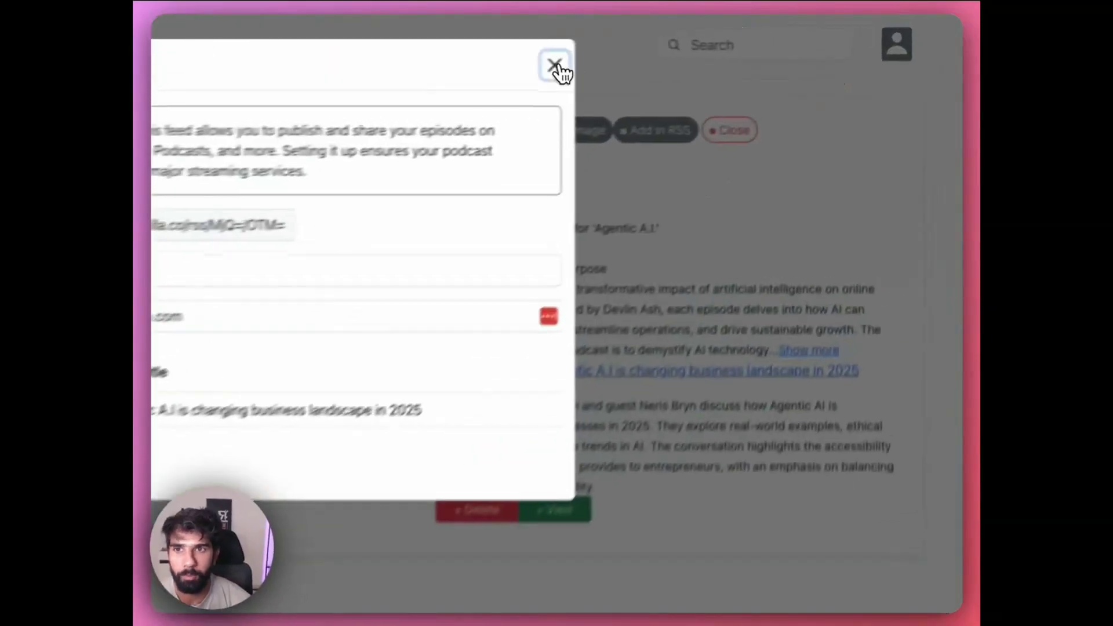
{"action": "left_click", "coordinate": [735, 44]}
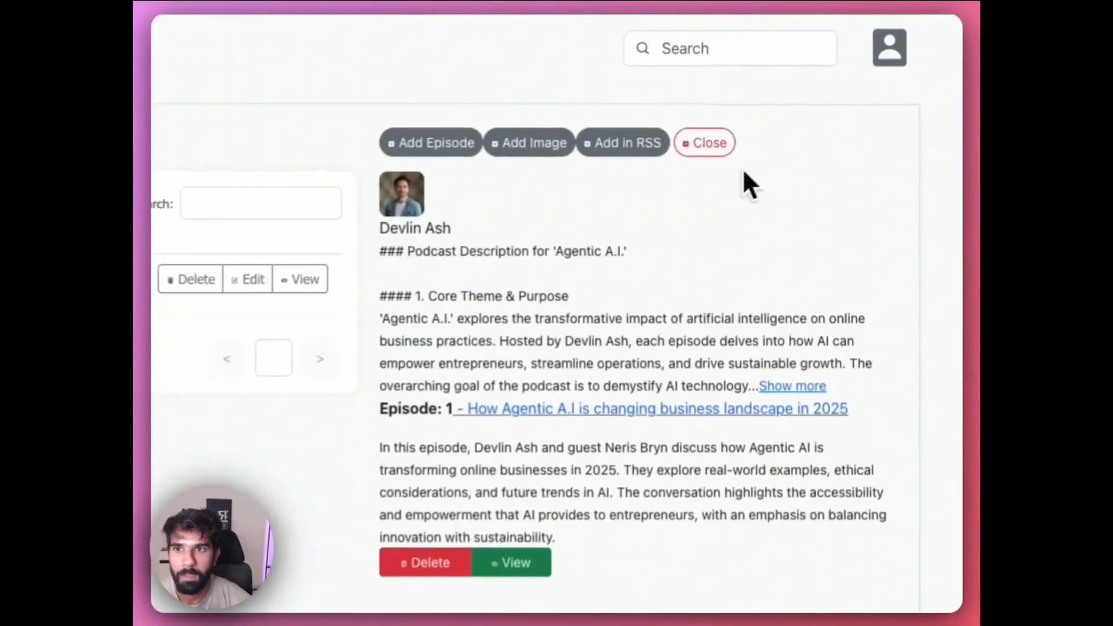
{"action": "left_click", "coordinate": [692, 81]}
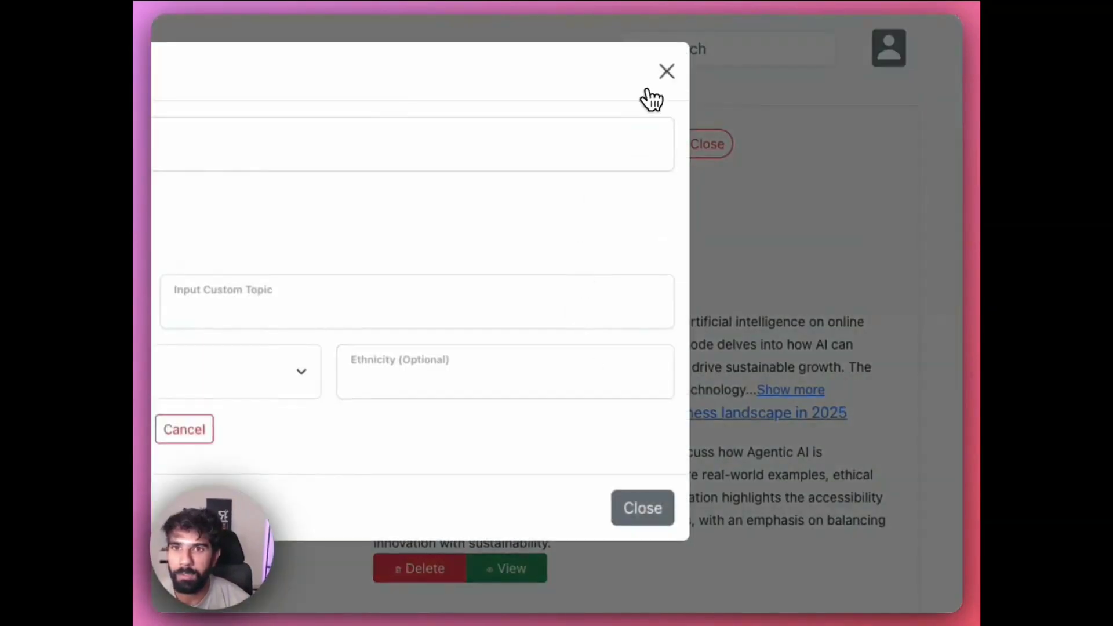
{"action": "left_click", "coordinate": [661, 77]}
- Generate a podcast image from "A cover image for a podcast that talks about A.I applications in business" and attach it to the podcast
{"action": "left_click", "coordinate": [529, 152]}
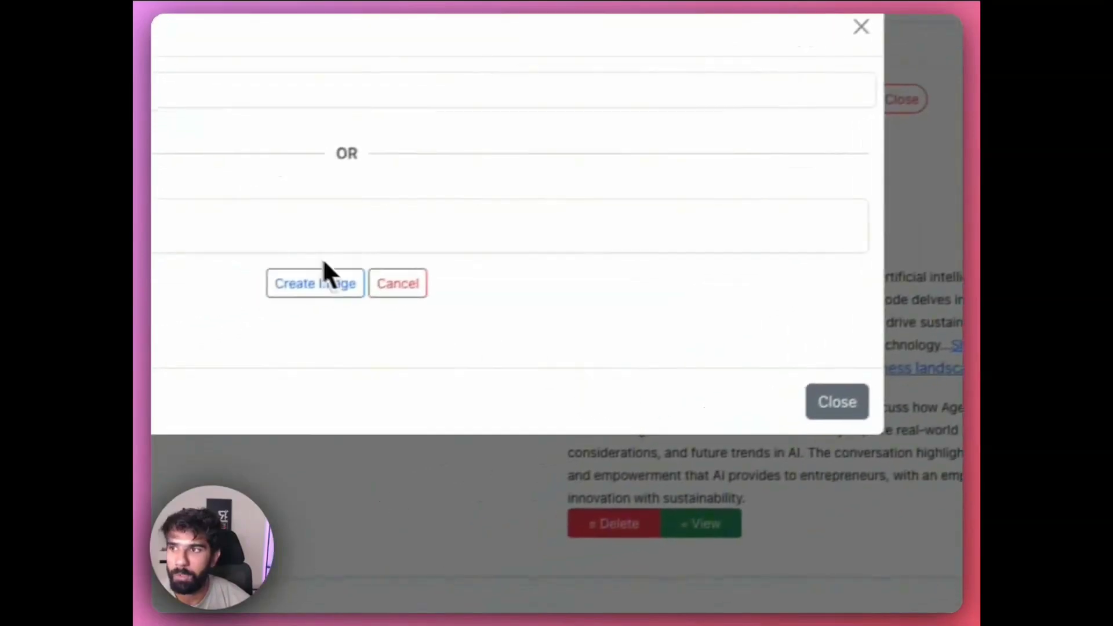
{"action": "left_click", "coordinate": [473, 268]}
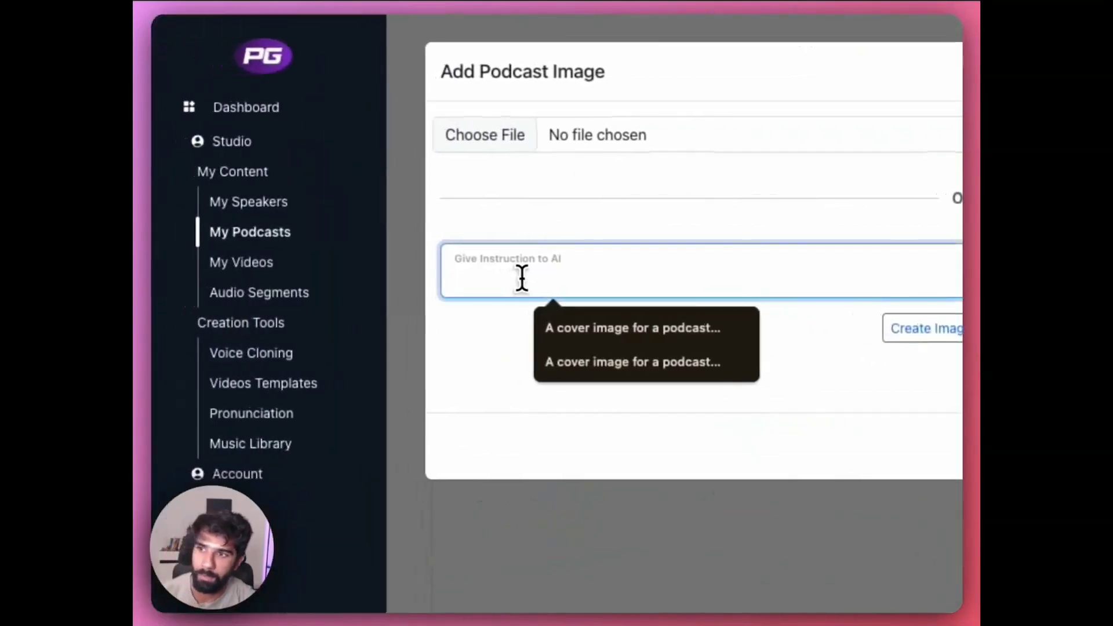
{"action": "type", "text": "A"}
{"action": "type", "text": " cover ima"}
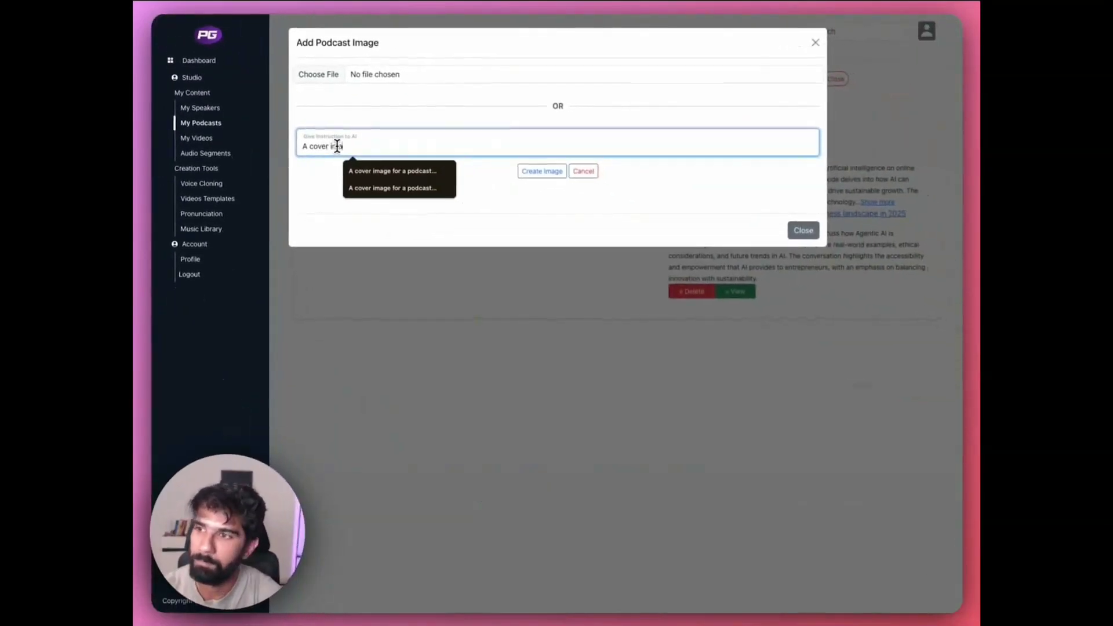
{"action": "type", "text": "ge for a podcast "}
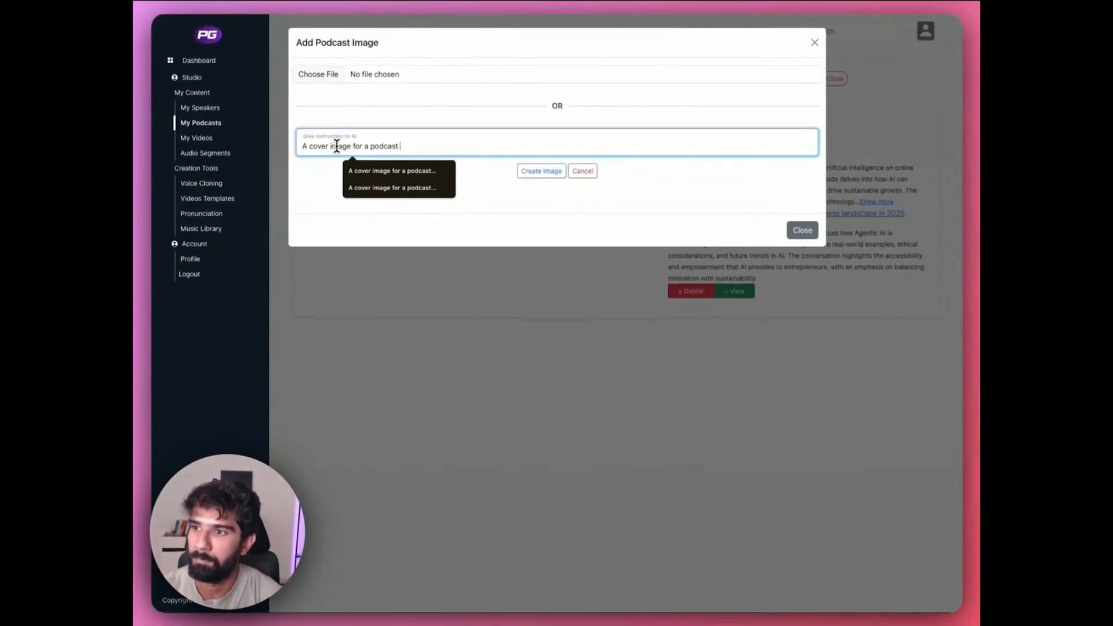
{"action": "type", "text": "that talks about"}
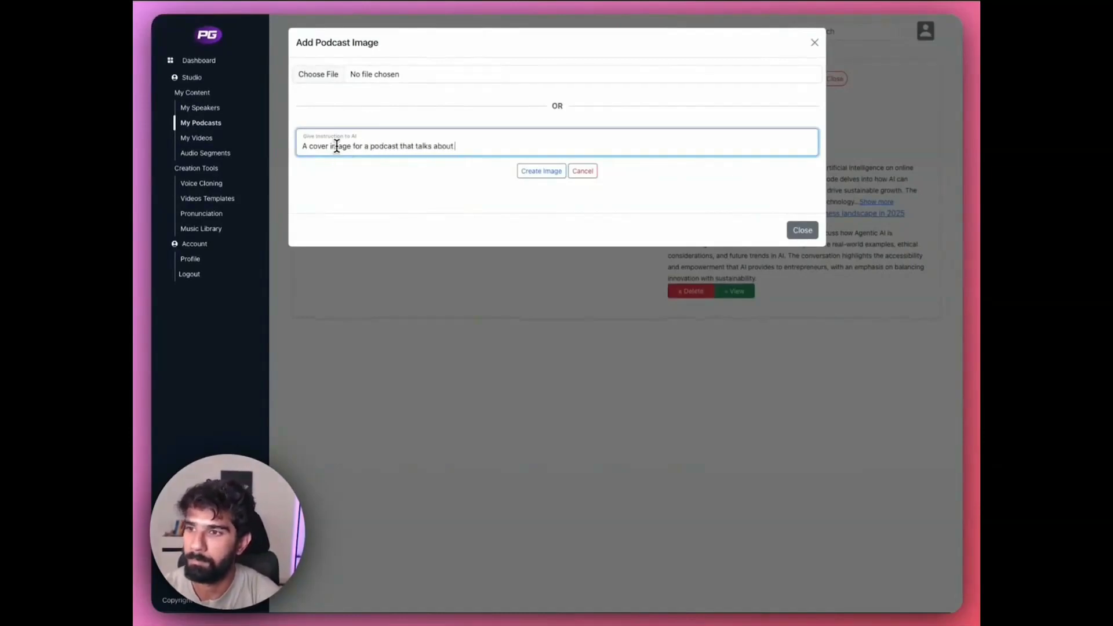
{"action": "type", "text": " A.I"}
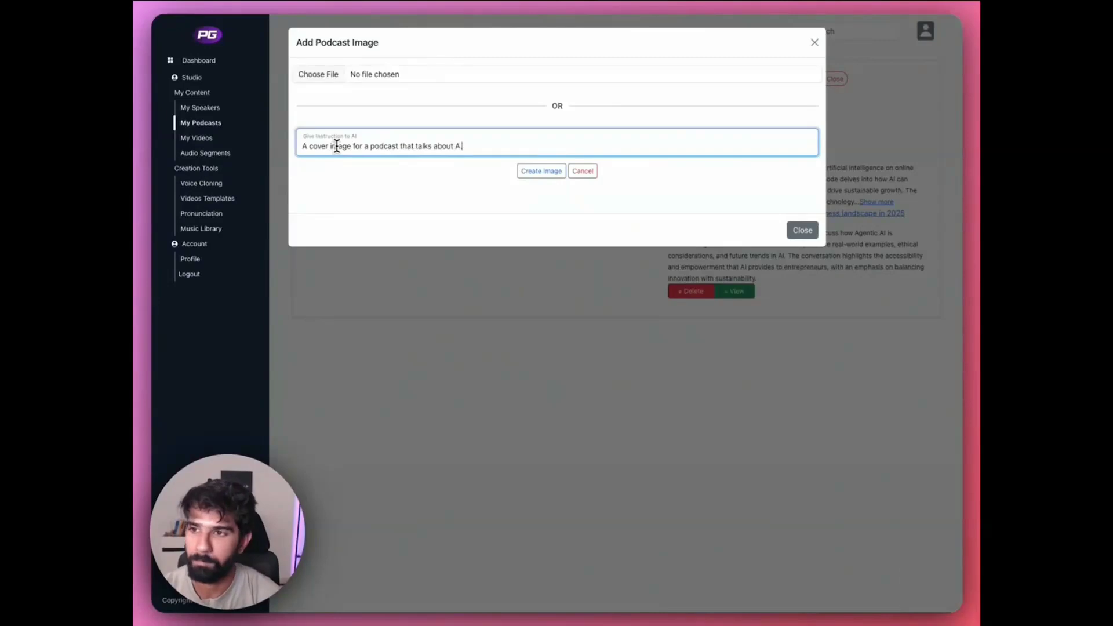
{"action": "type", "text": " applications in business"}
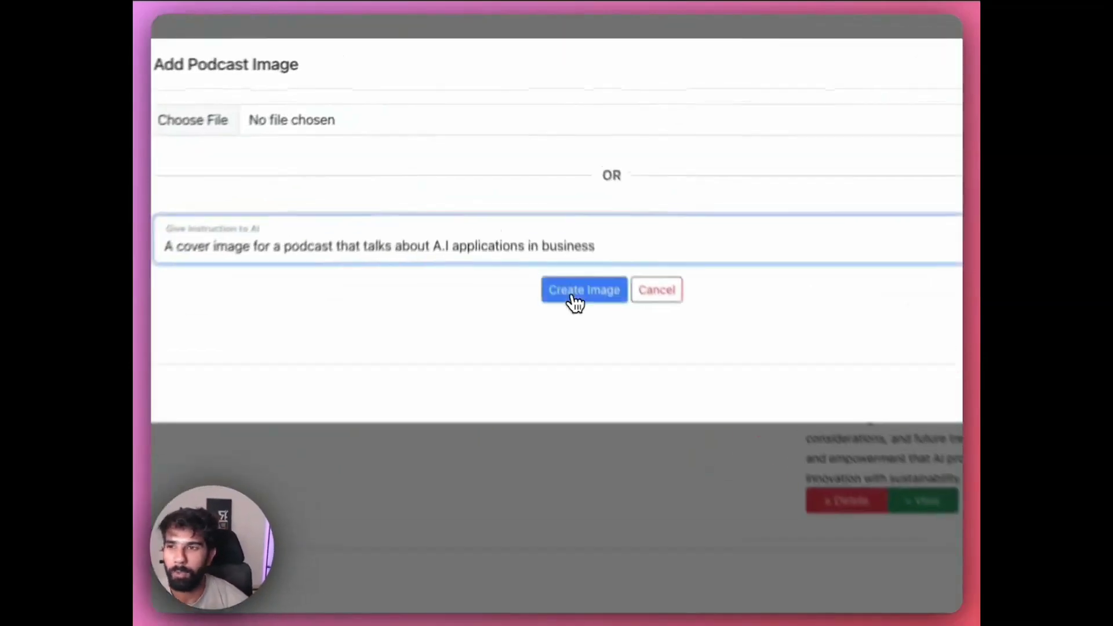
{"action": "left_click", "coordinate": [574, 296]}
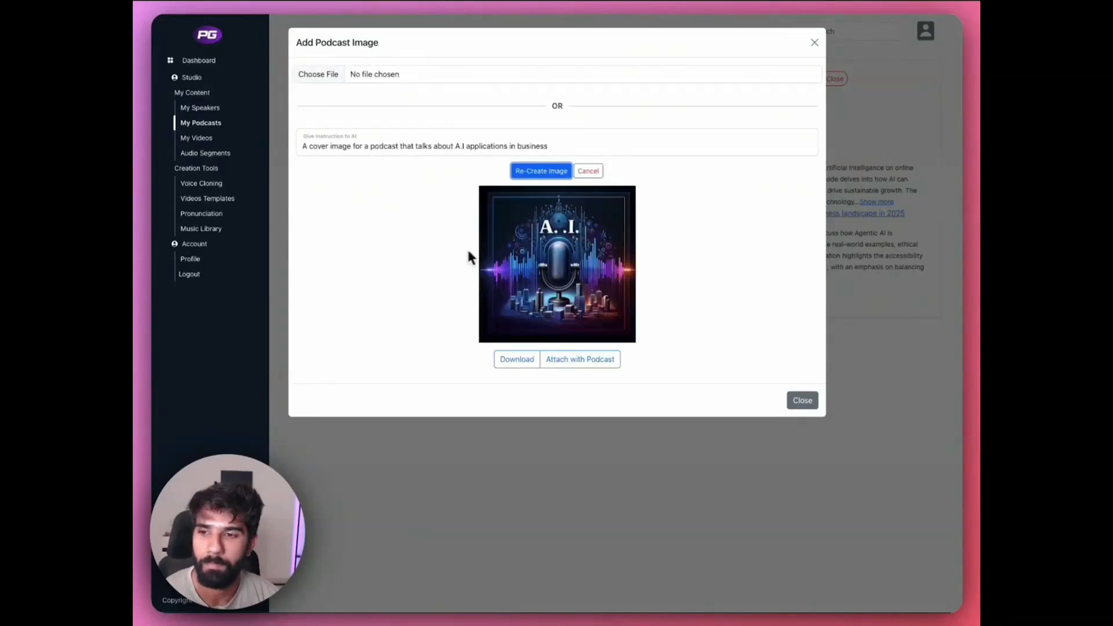
{"action": "left_click", "coordinate": [597, 363]}
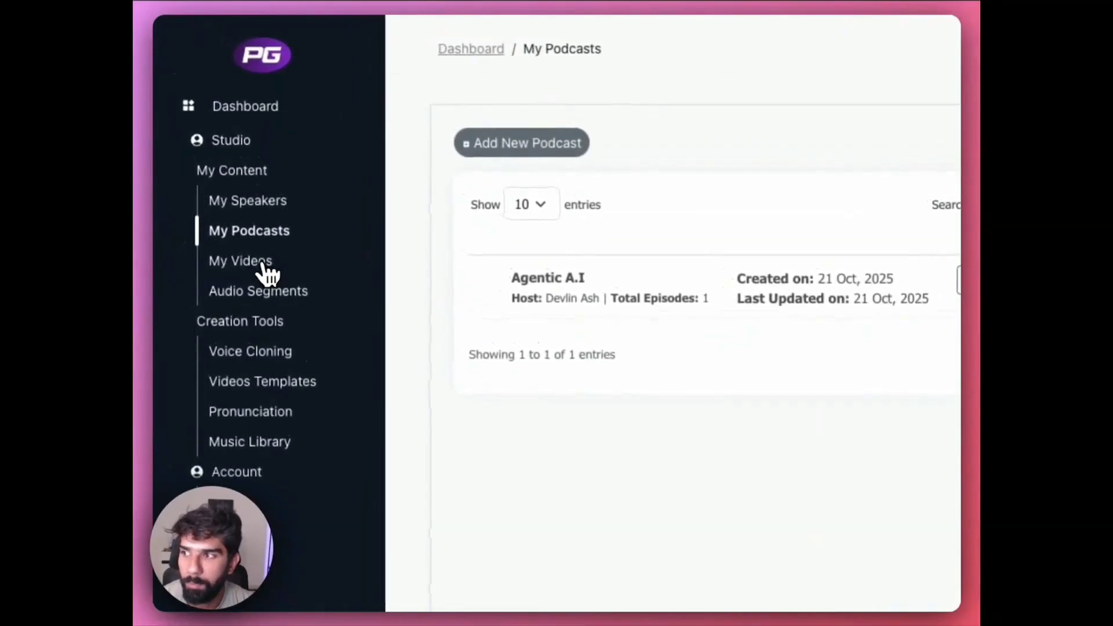
- Start a new video project named "First Episode" and proceed to its podcast and episode selection
{"action": "left_click", "coordinate": [265, 267]}
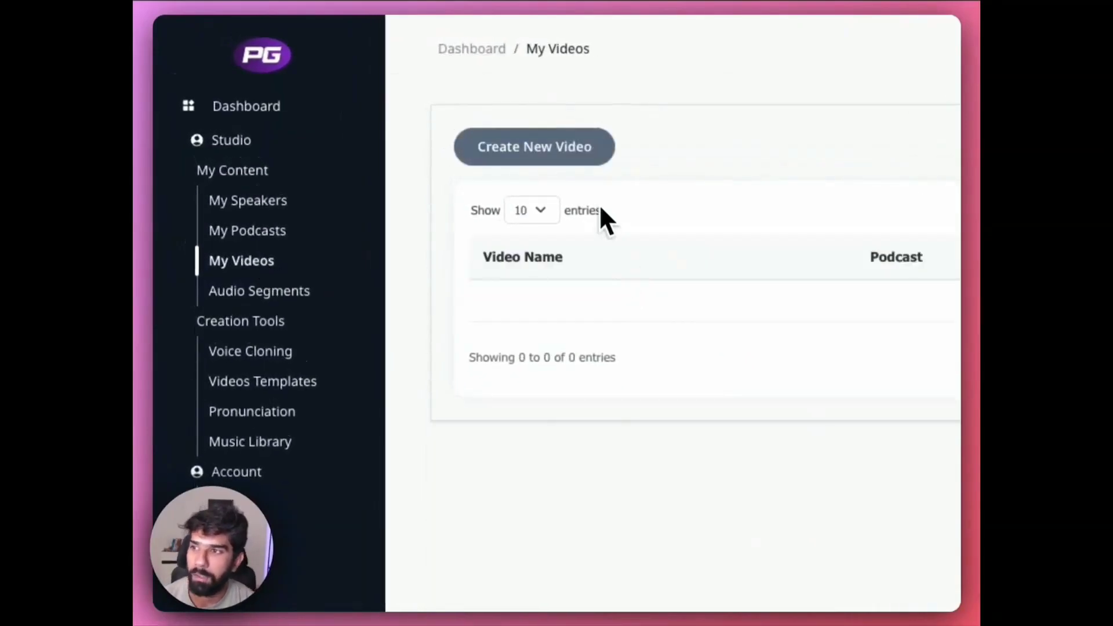
{"action": "left_click", "coordinate": [584, 161]}
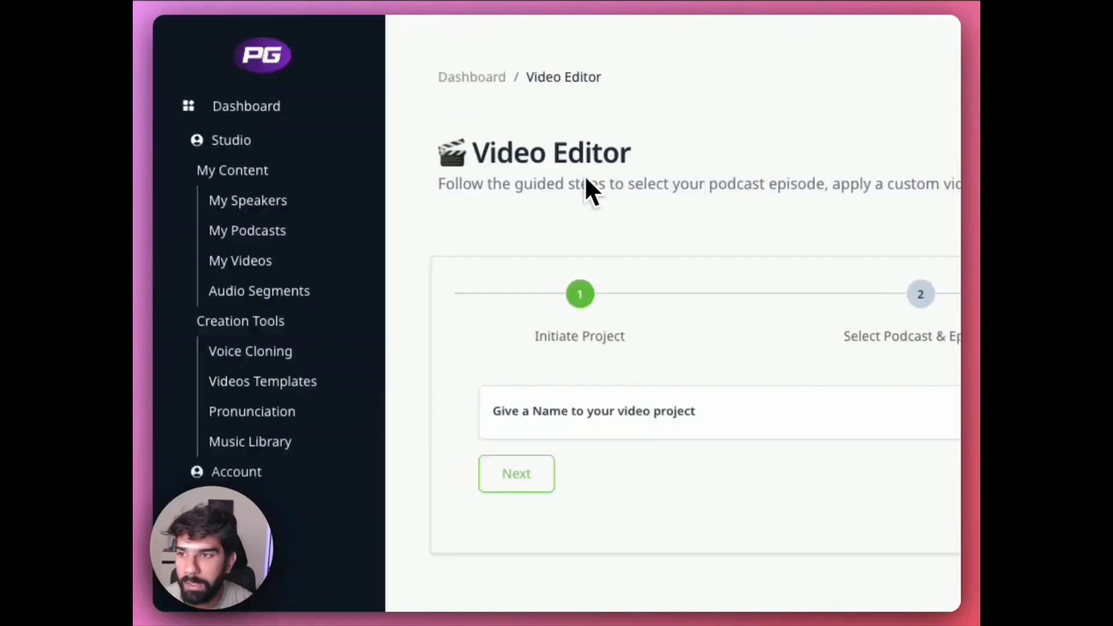
{"action": "left_click", "coordinate": [727, 417]}
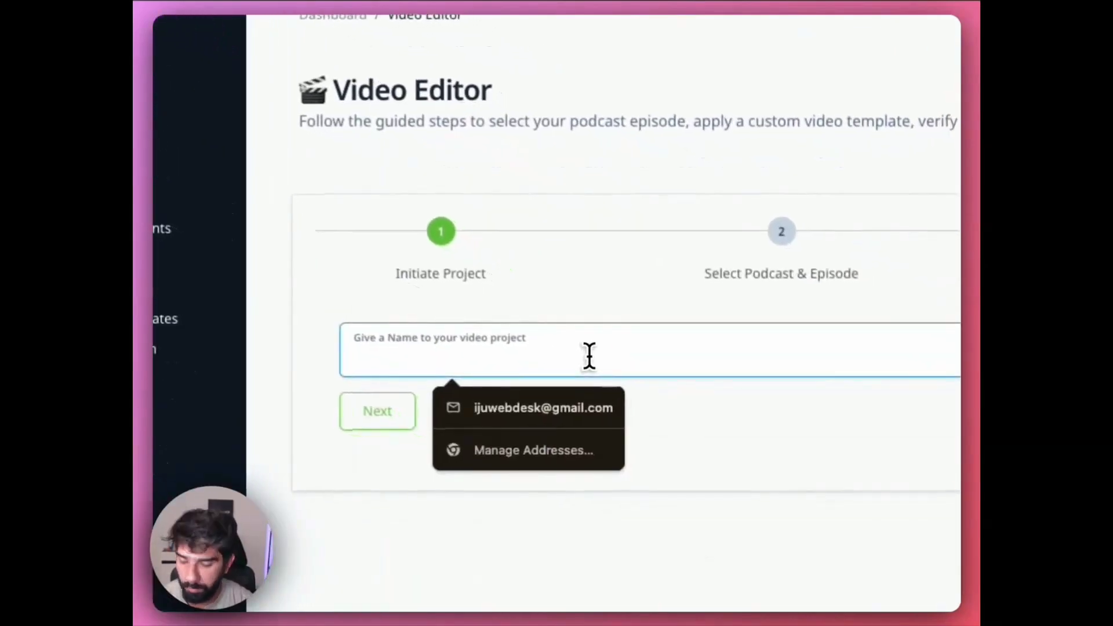
{"action": "type", "text": "First E"}
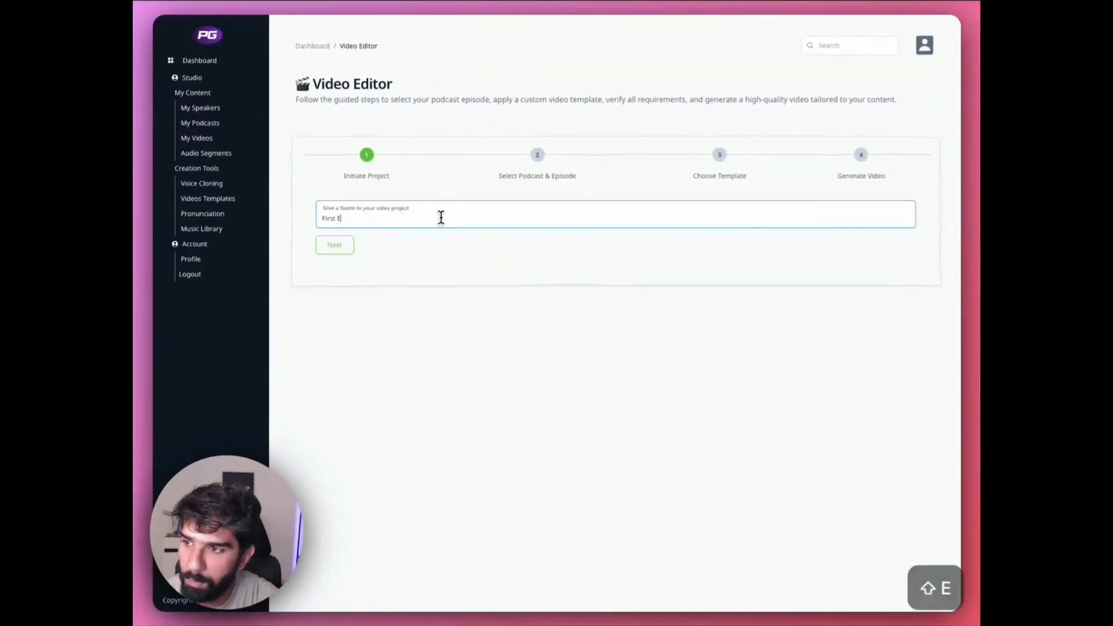
{"action": "type", "text": "pisode"}
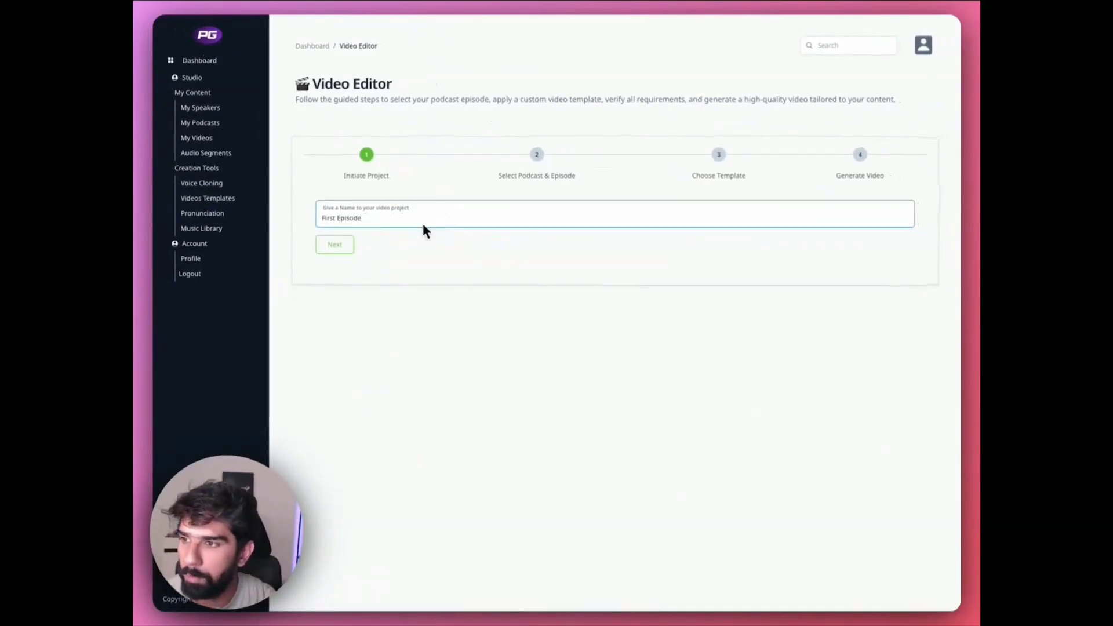
{"action": "left_click", "coordinate": [334, 244]}
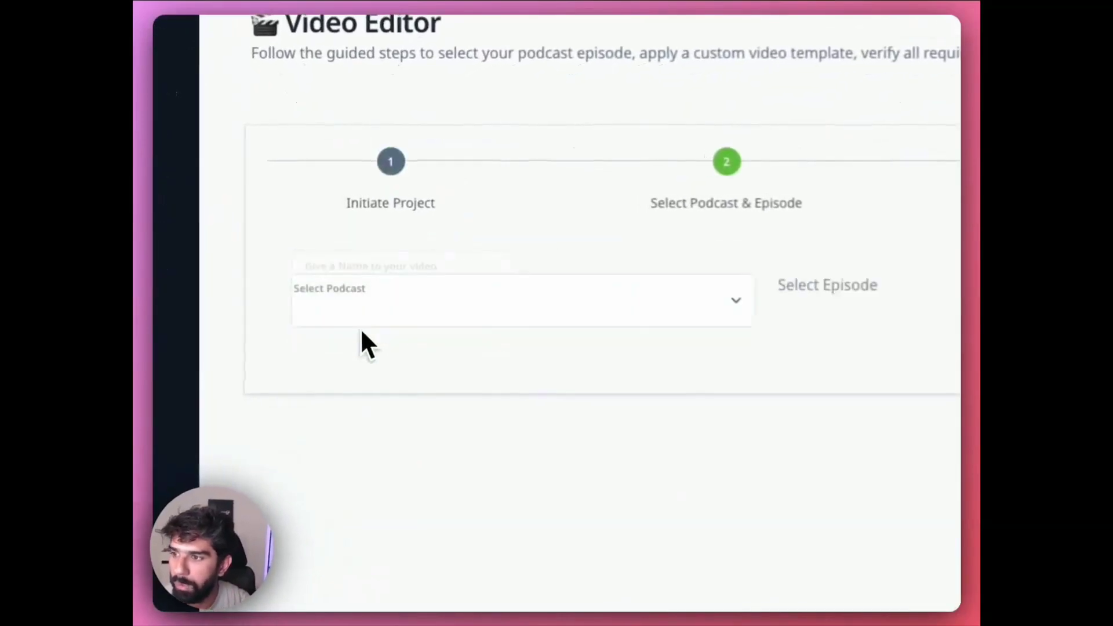
- Choose the Agentic A.I podcast and its episode "How Agentic A.I is changing business landscape in 2025" for the video
{"action": "left_click", "coordinate": [597, 278]}
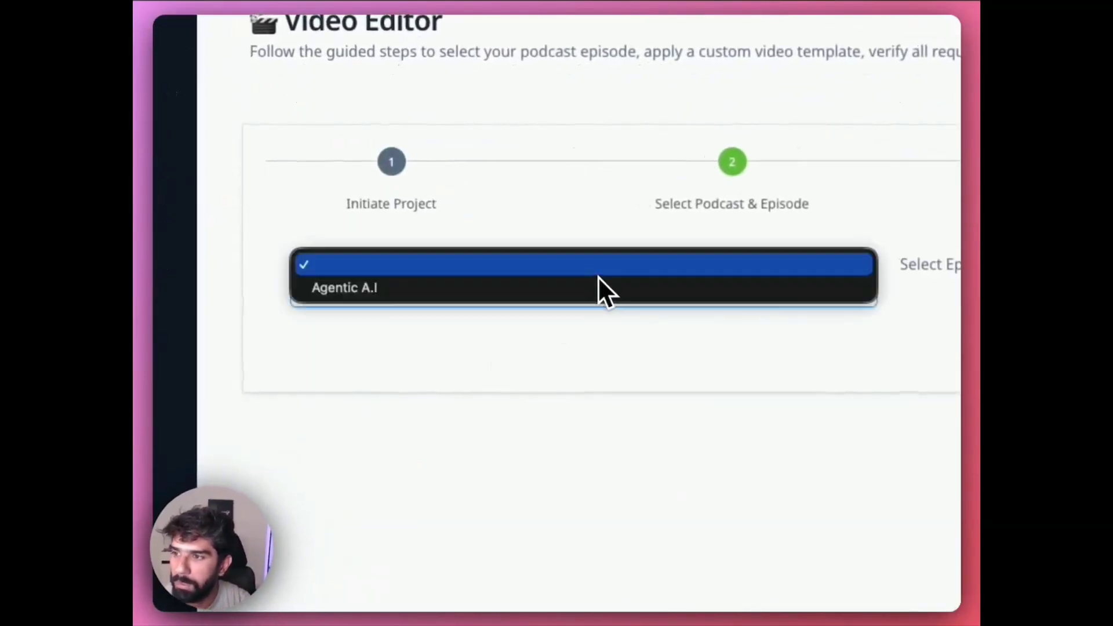
{"action": "left_click", "coordinate": [609, 290]}
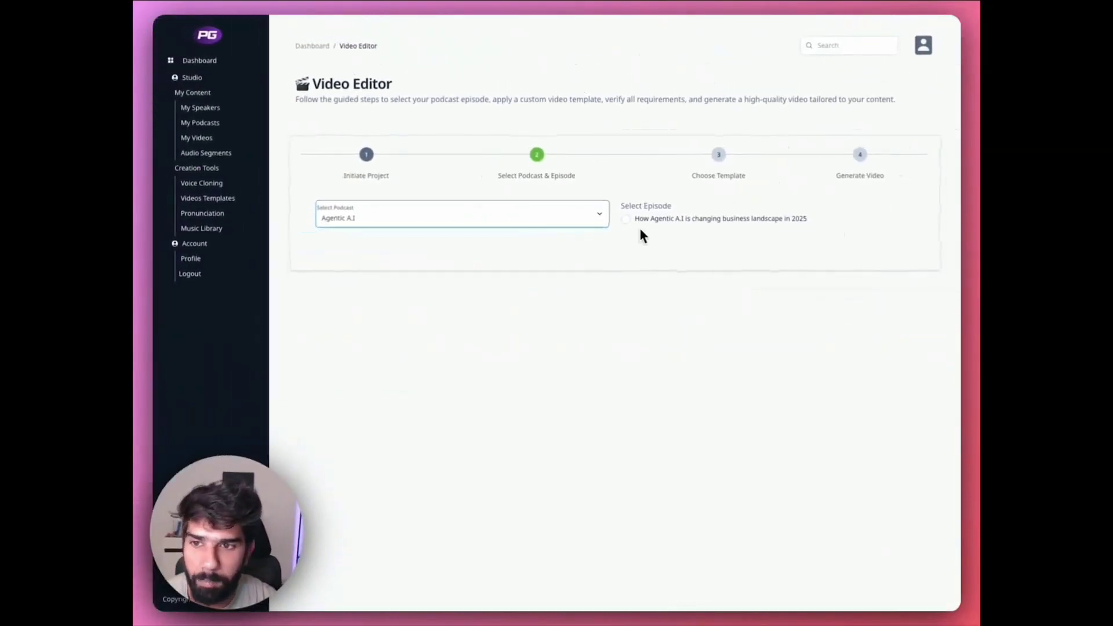
{"action": "left_click", "coordinate": [625, 219]}
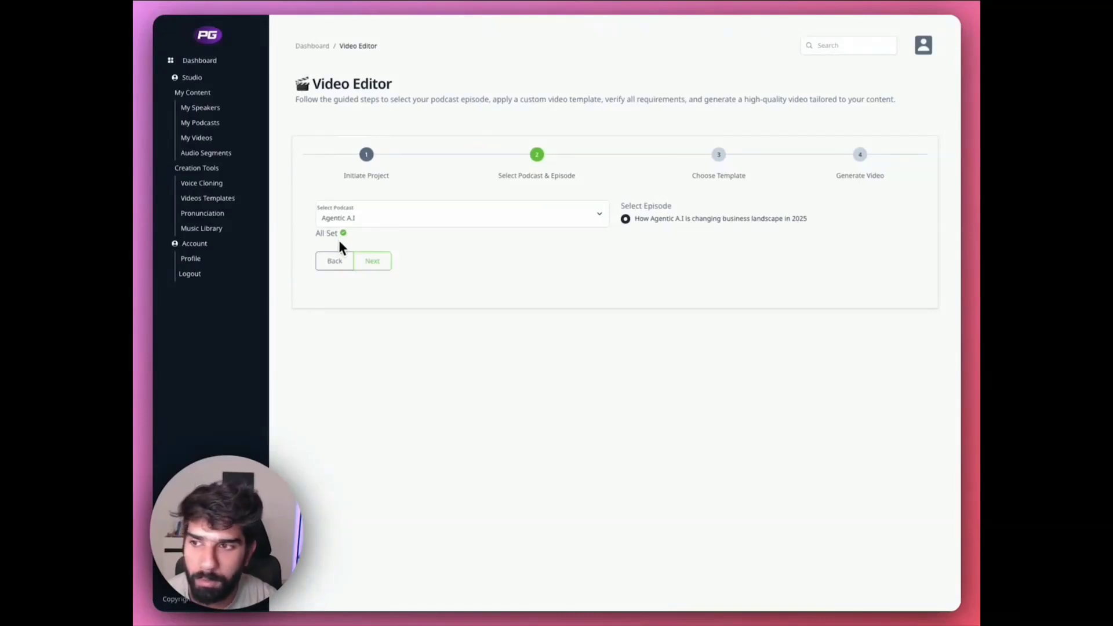
{"action": "left_click", "coordinate": [372, 261]}
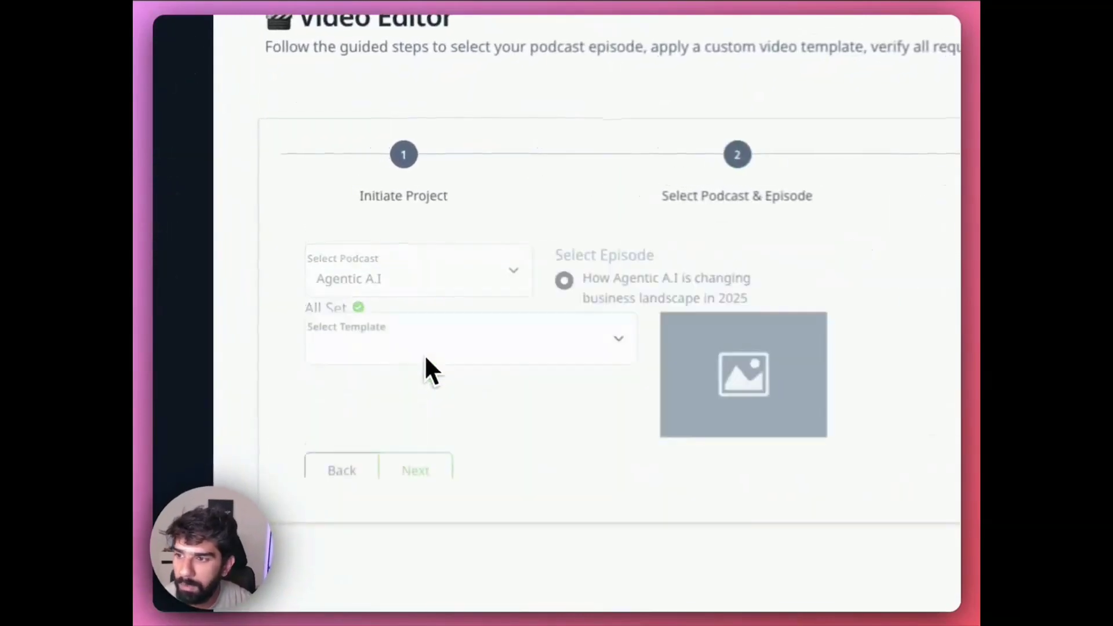
- Apply the PodGorilla Horizontal template to the video project and generate the video
{"action": "left_click", "coordinate": [696, 274]}
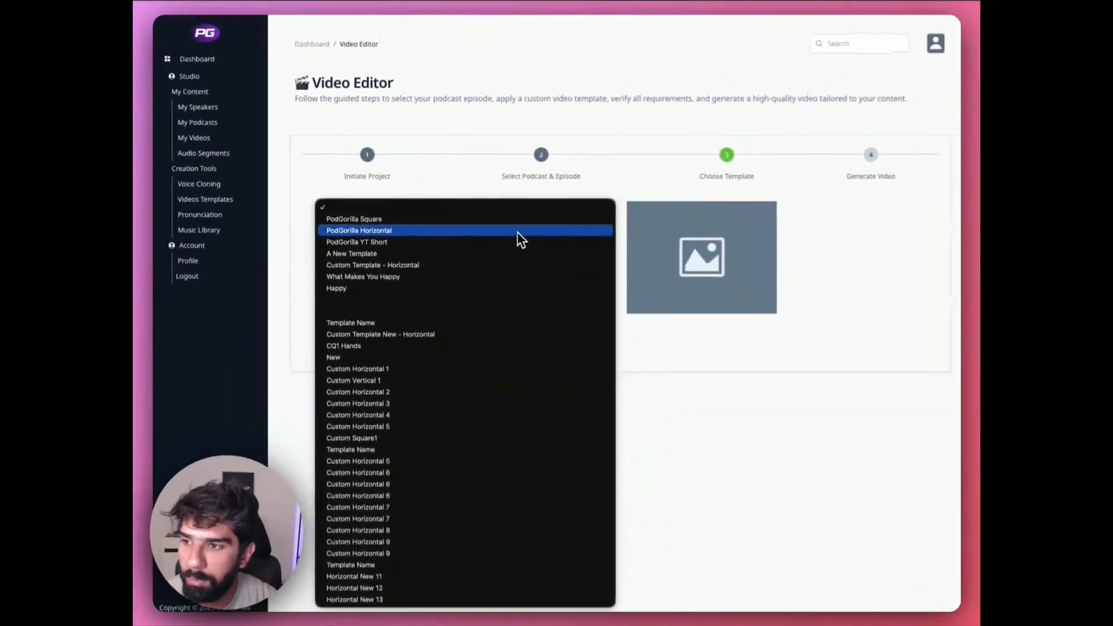
{"action": "left_click", "coordinate": [514, 230]}
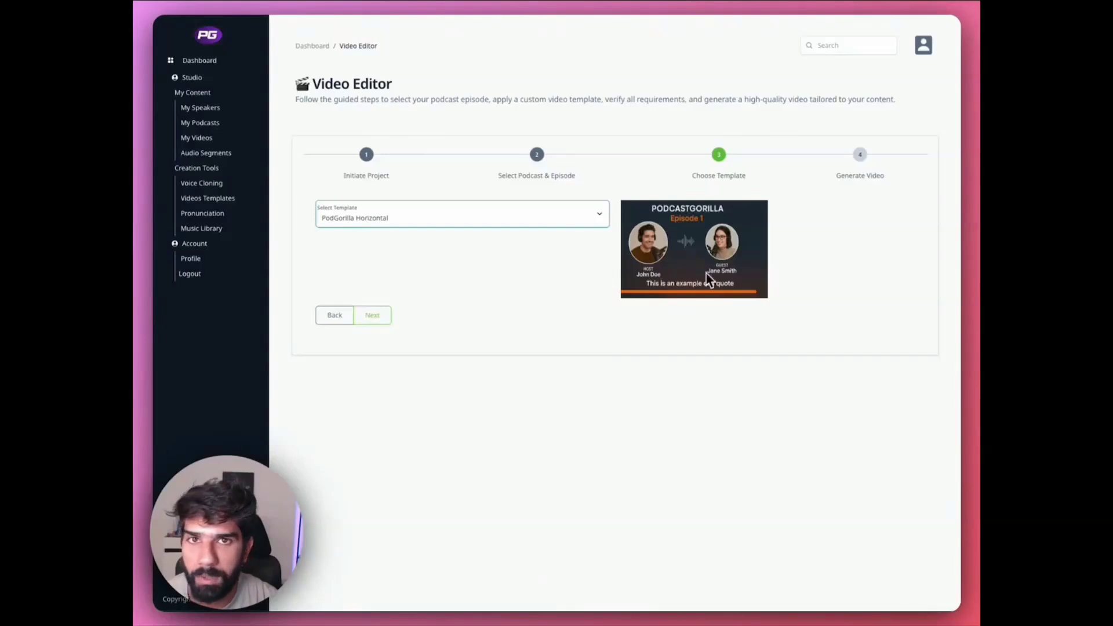
{"action": "left_click", "coordinate": [372, 315]}
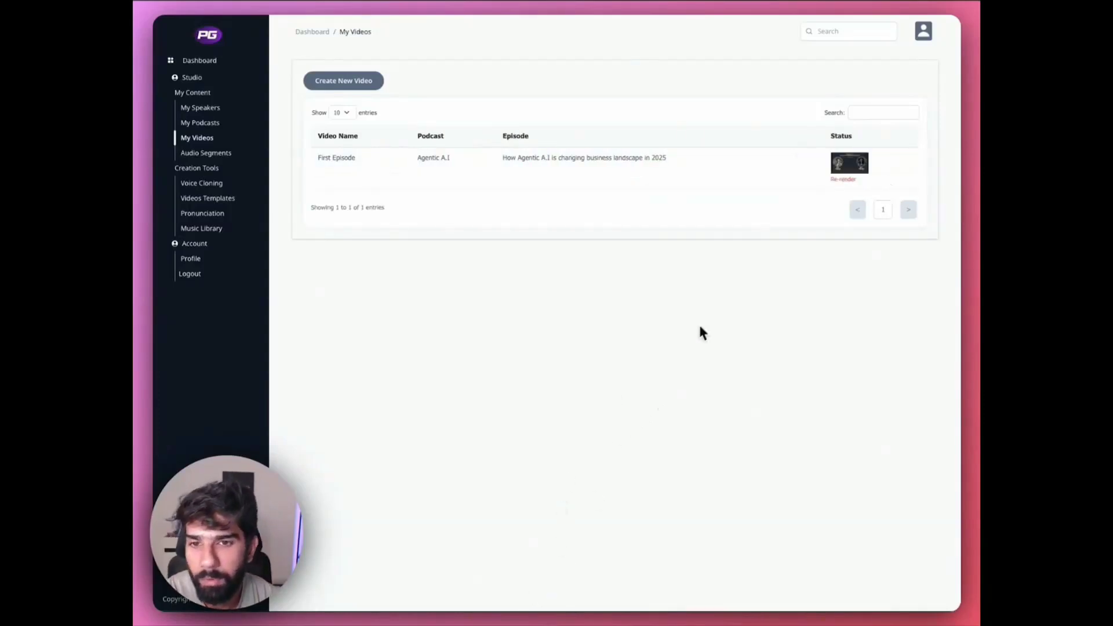
- Open the rendered "First Episode" video and play its opening part to review the host and guest visuals
{"action": "left_click", "coordinate": [857, 161]}
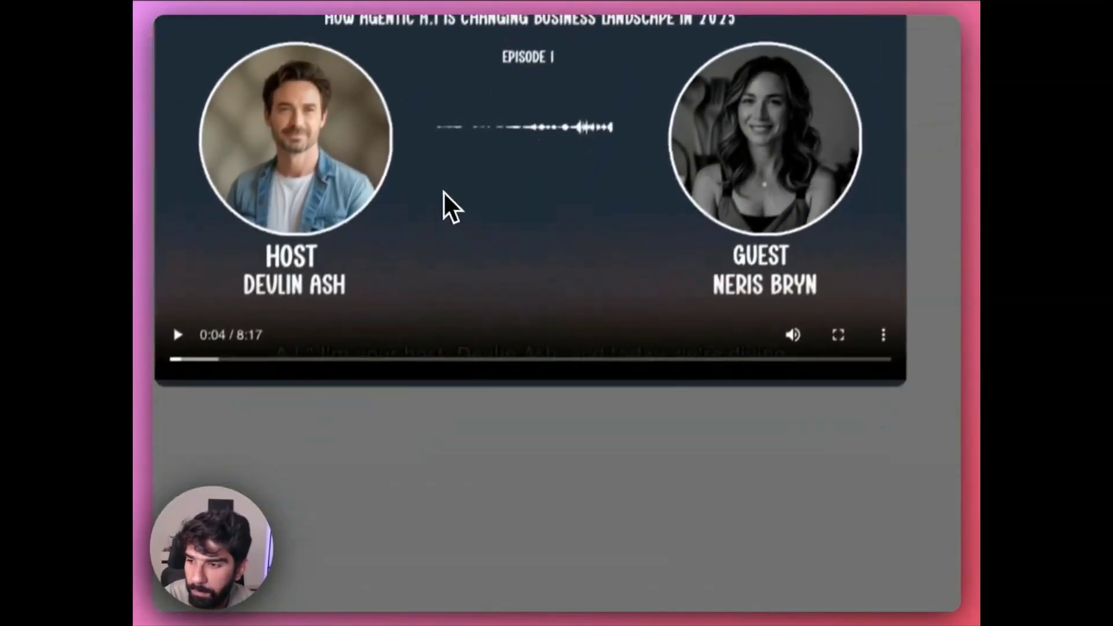
{"action": "left_click", "coordinate": [395, 329]}
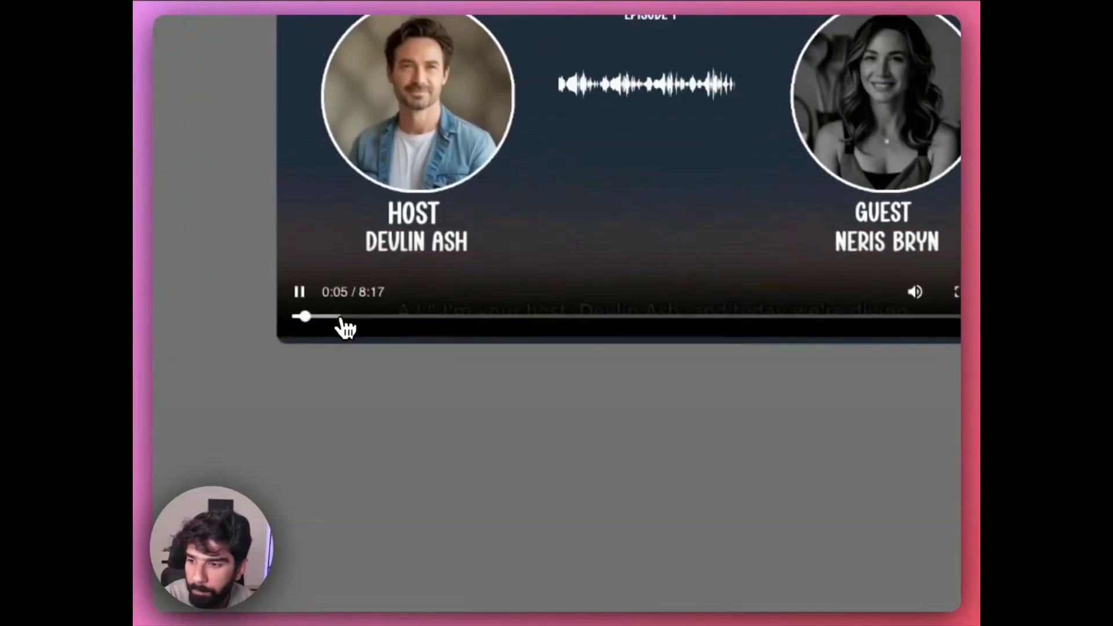
{"action": "left_click", "coordinate": [342, 317]}
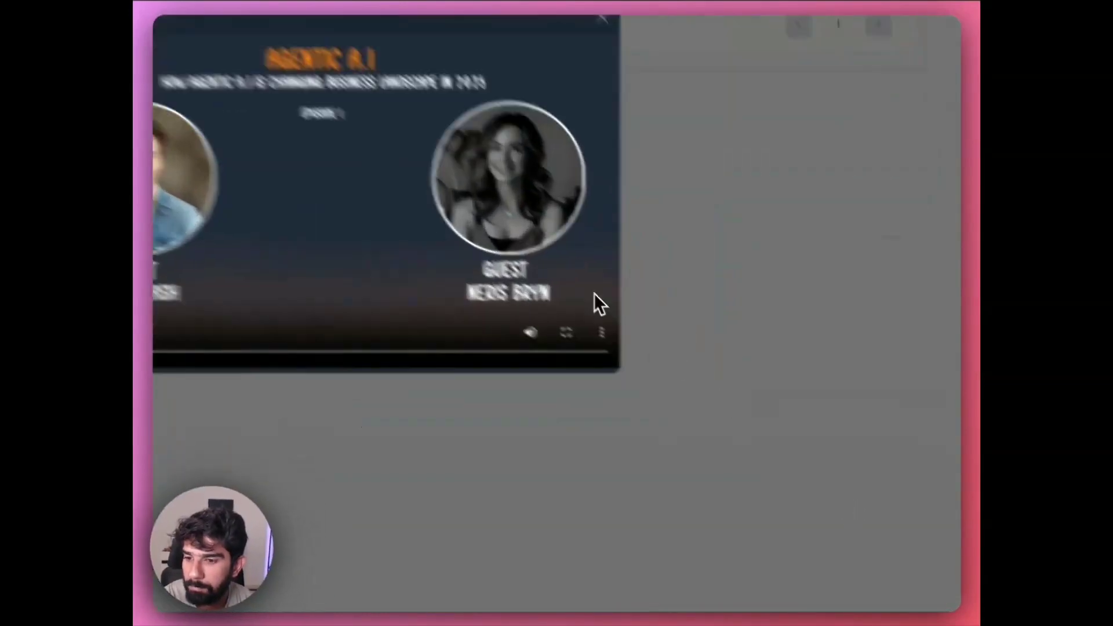
{"action": "left_click", "coordinate": [464, 211]}
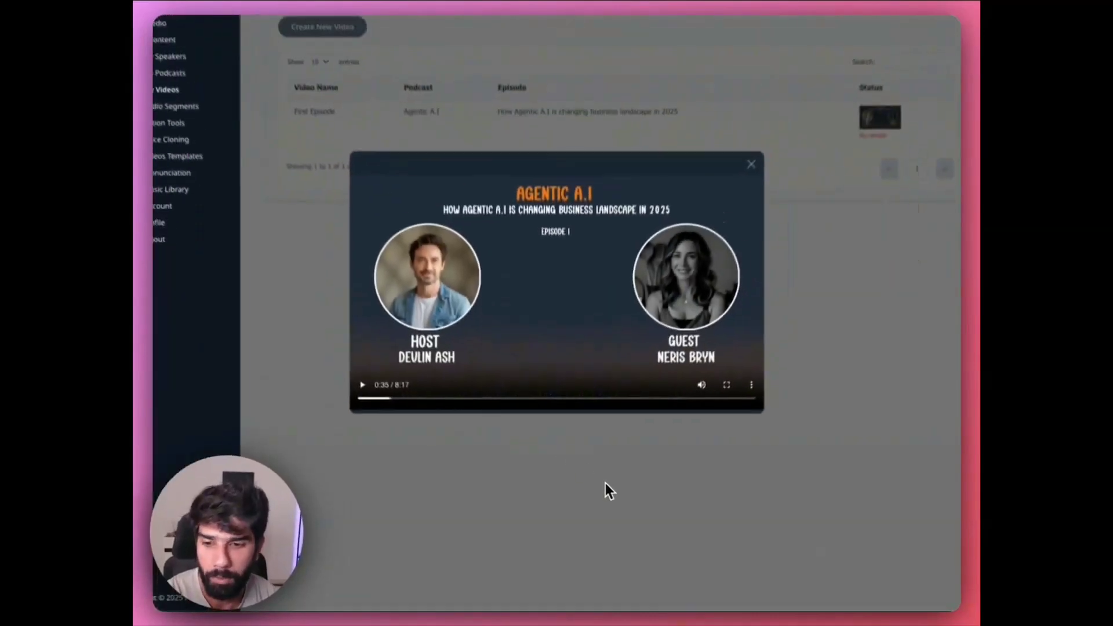